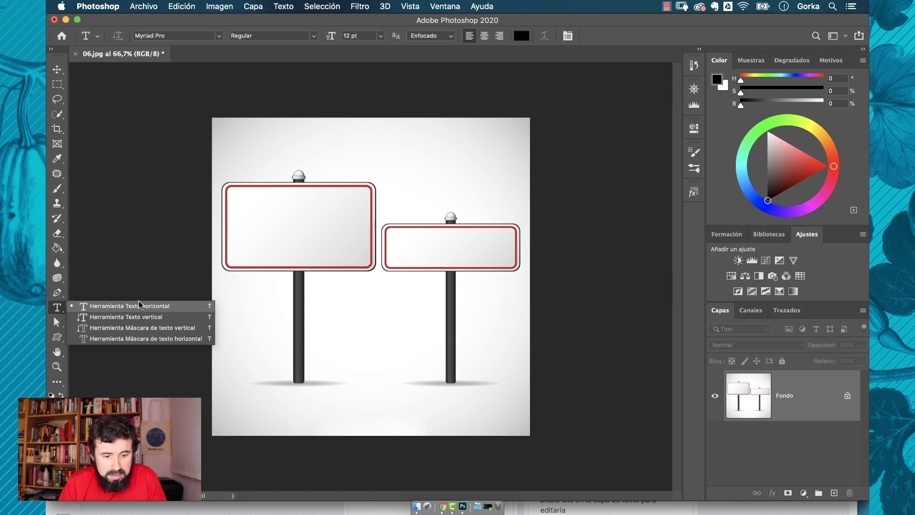
# - Activate the horizontal text tool, browse the font list and mark Arial as a favourite
pyautogui.click(140, 306)
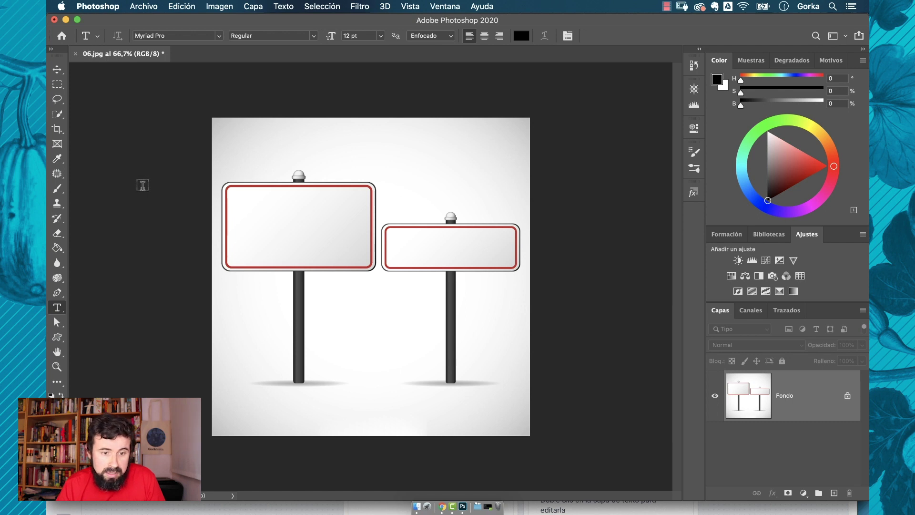
pyautogui.click(220, 38)
pyautogui.scroll(-10, 224, 96)
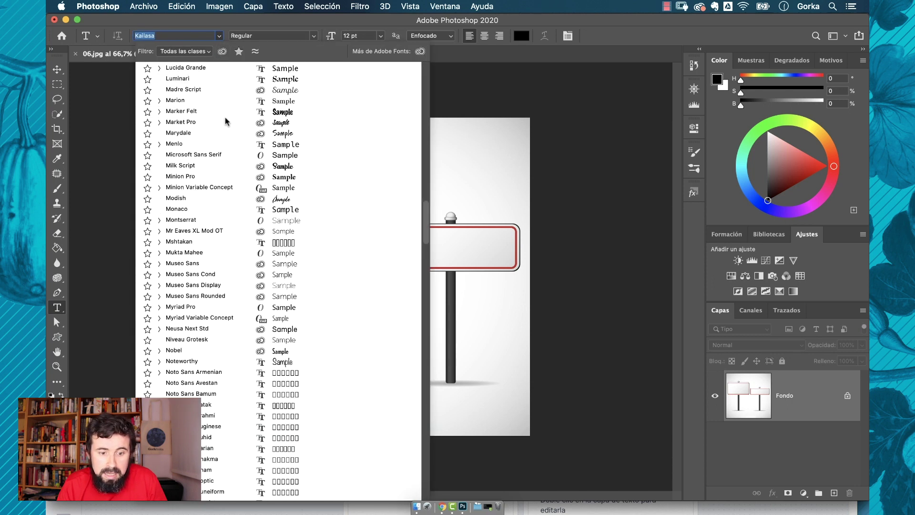
pyautogui.scroll(-3, 227, 122)
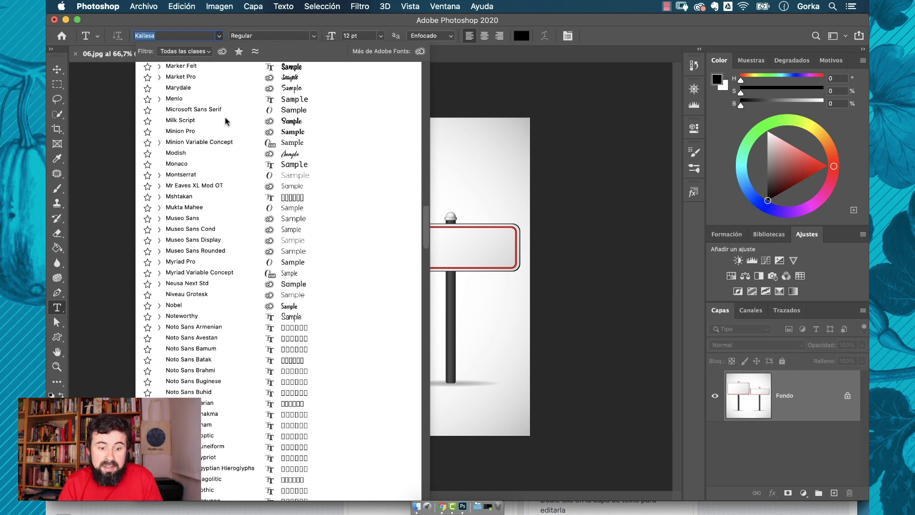
pyautogui.scroll(20, 226, 118)
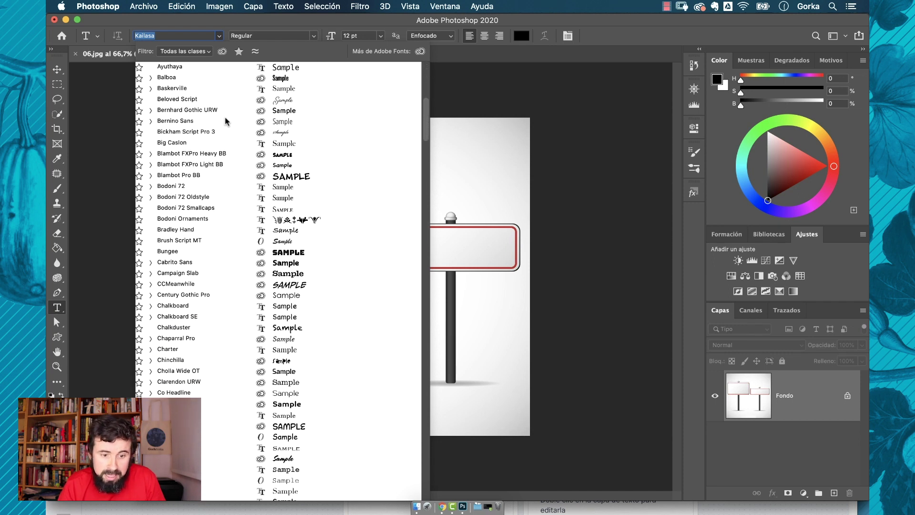
pyautogui.scroll(10, 226, 120)
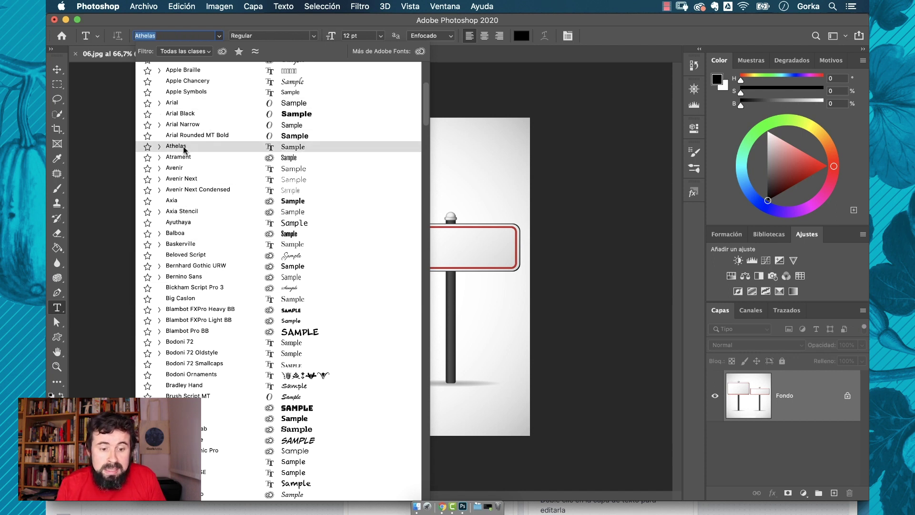
pyautogui.click(159, 103)
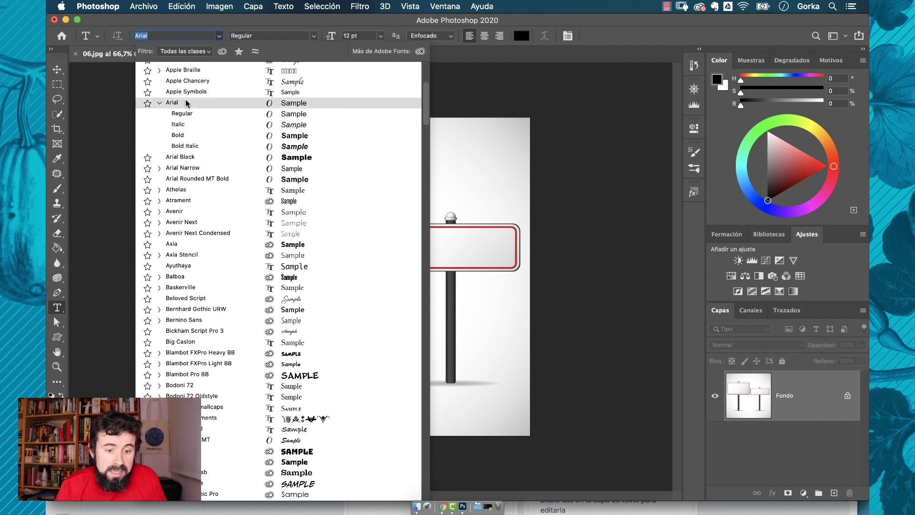
pyautogui.click(148, 103)
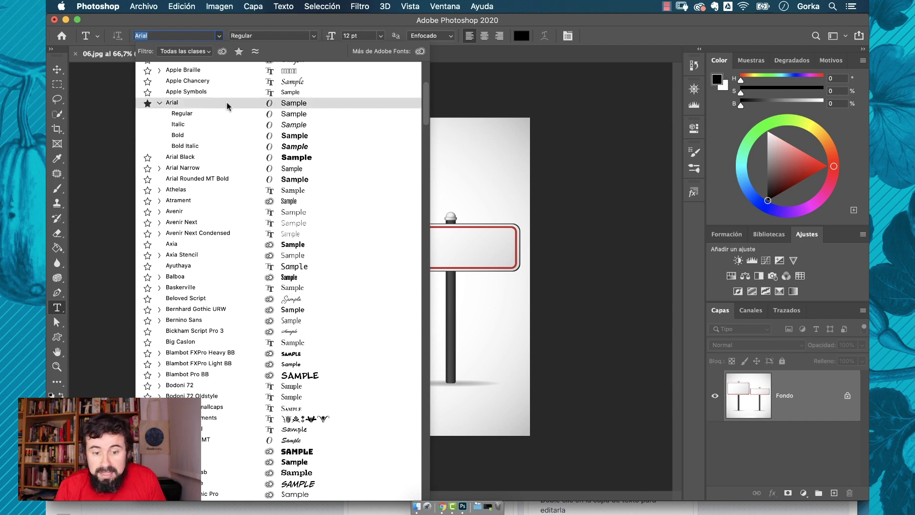
# - View the font list filtered by favourites and by Adobe Fonts, clearing each filter
pyautogui.scroll(1, 257, 80)
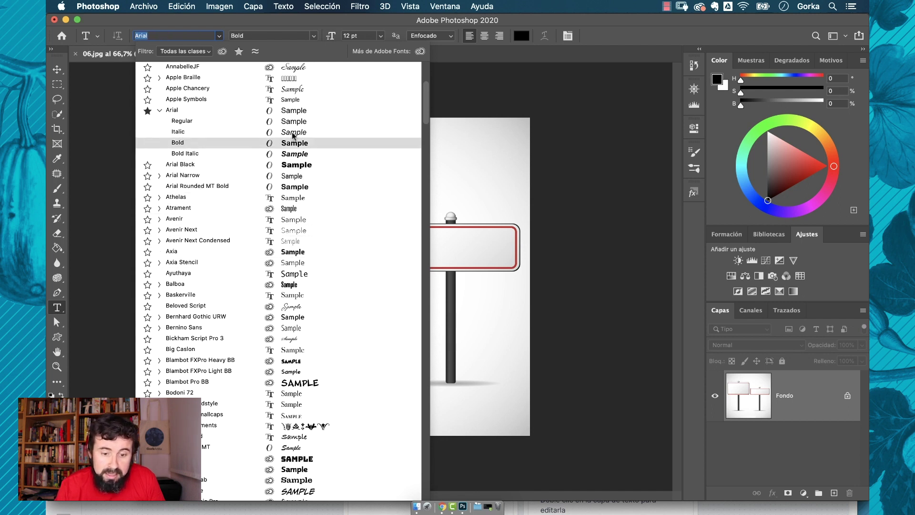
pyautogui.scroll(5, 204, 284)
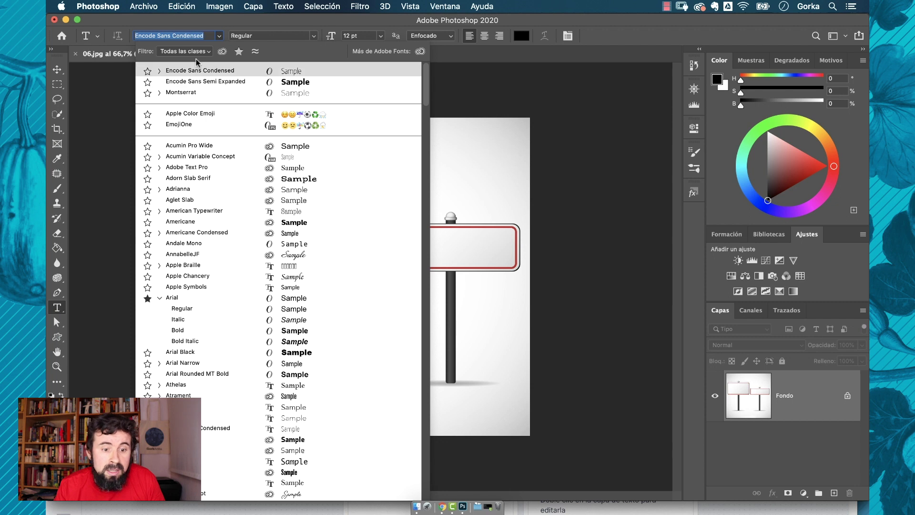
pyautogui.click(239, 51)
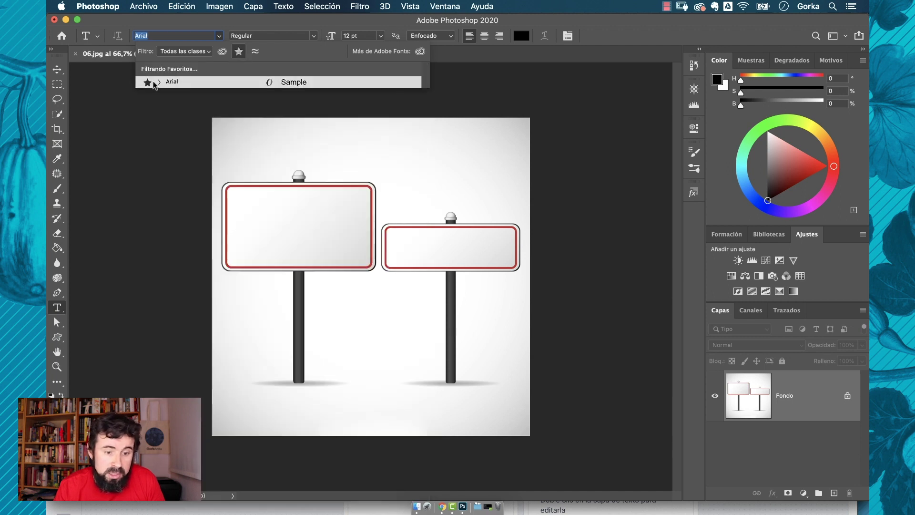
pyautogui.click(239, 53)
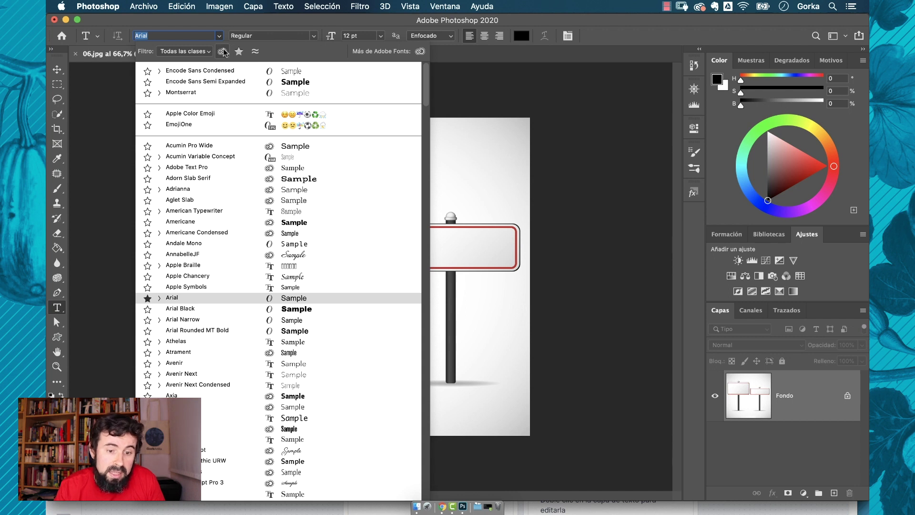
pyautogui.click(222, 52)
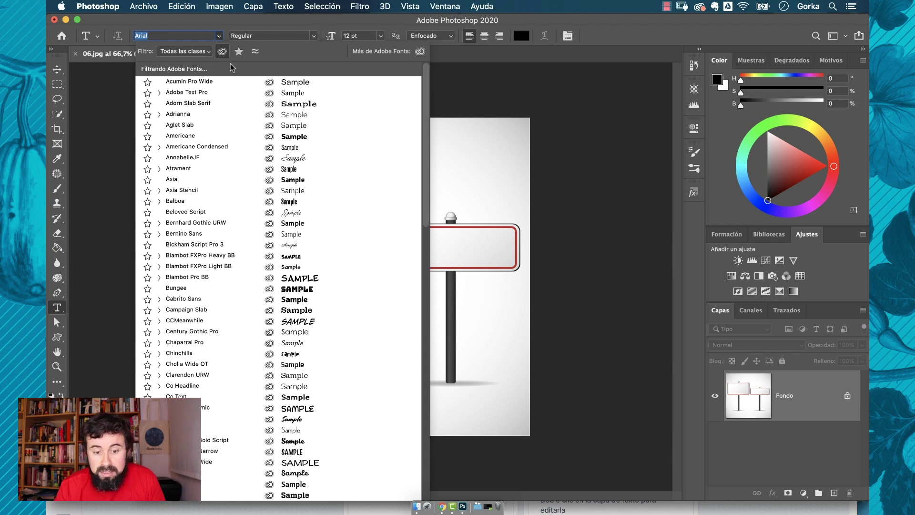
pyautogui.click(222, 51)
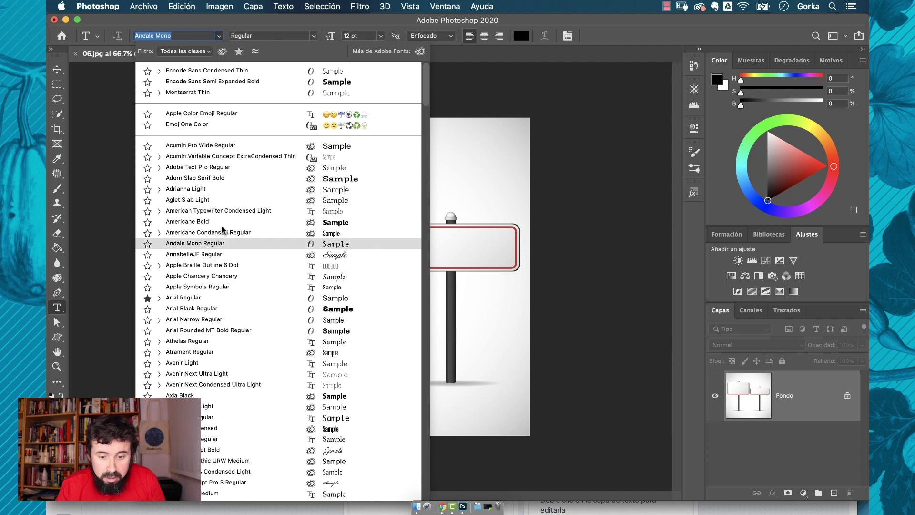
# - Choose Arial Regular, view the fonts similar to it and clear the similarity filter
pyautogui.click(189, 297)
pyautogui.click(218, 36)
pyautogui.click(256, 52)
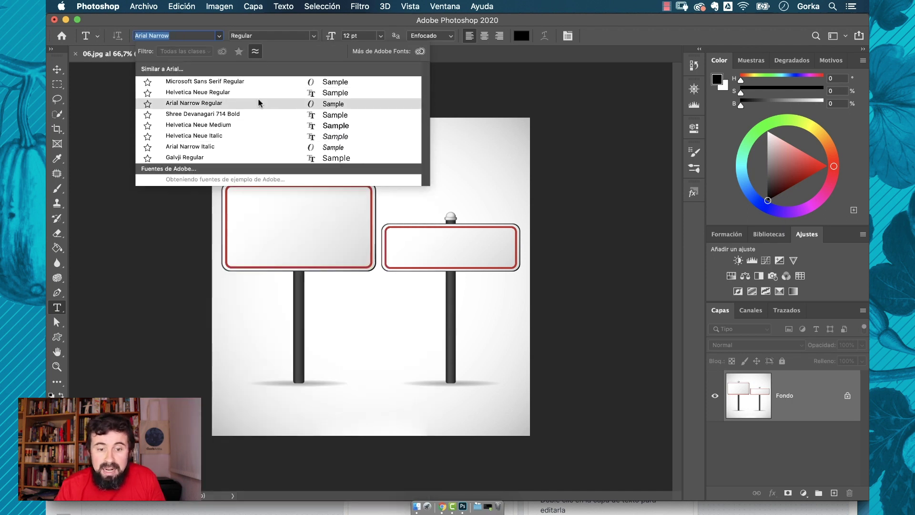
pyautogui.click(249, 54)
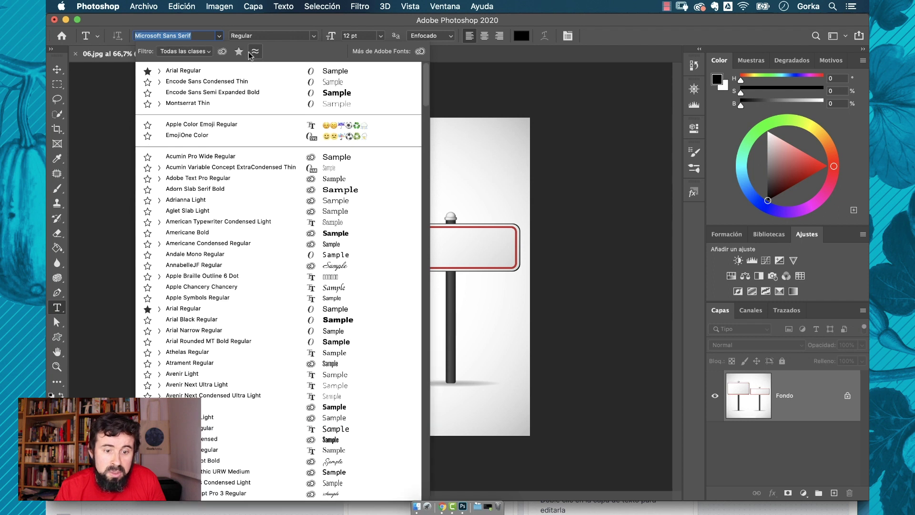
# - View the fonts of the Manuscrito class and reset the class filter to Todas las clases
pyautogui.click(197, 51)
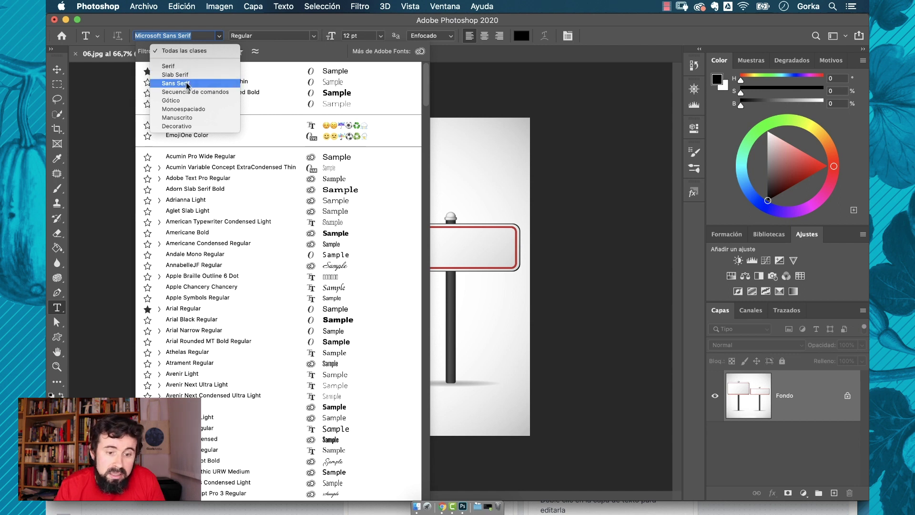
pyautogui.click(185, 117)
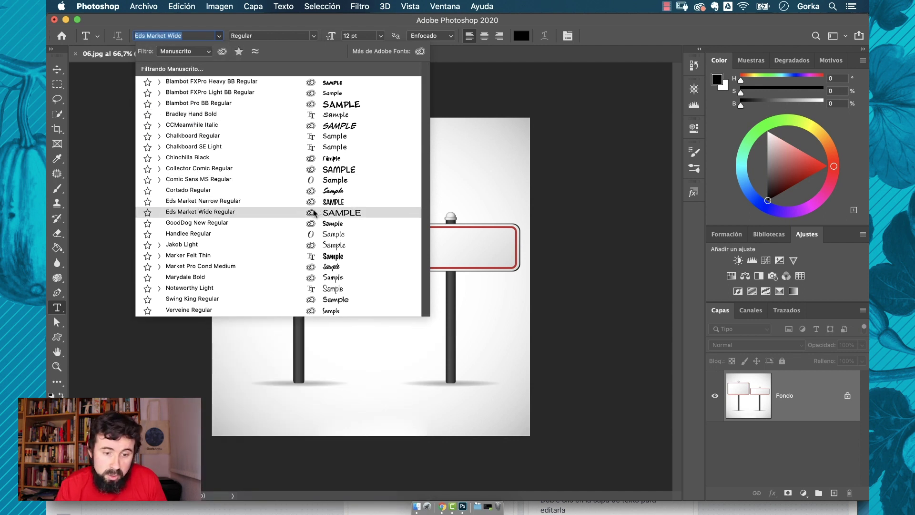
pyautogui.click(186, 51)
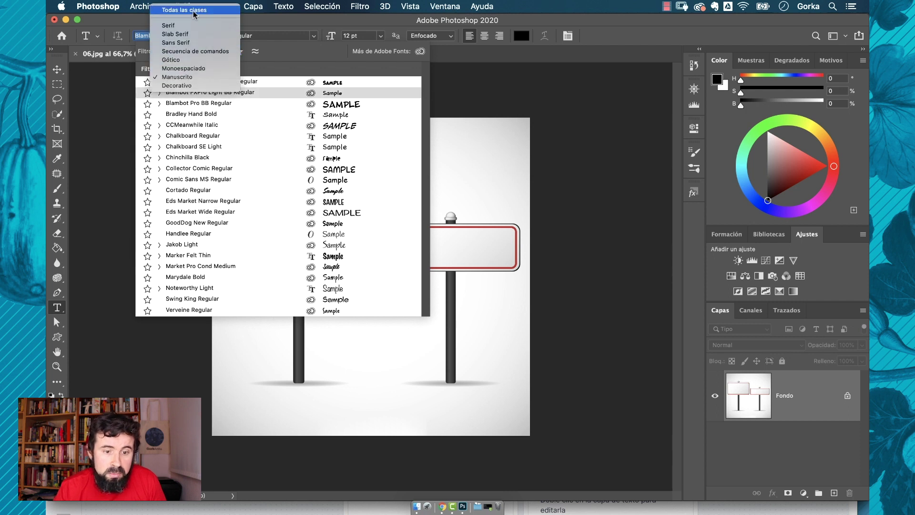
pyautogui.click(194, 11)
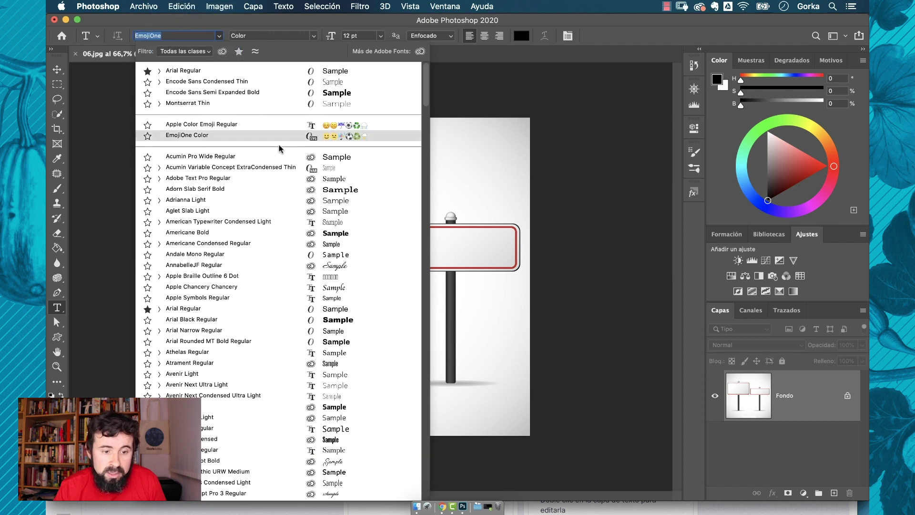
# - Set the text font to Helvetica Neue with the Bold style
pyautogui.press('Escape')
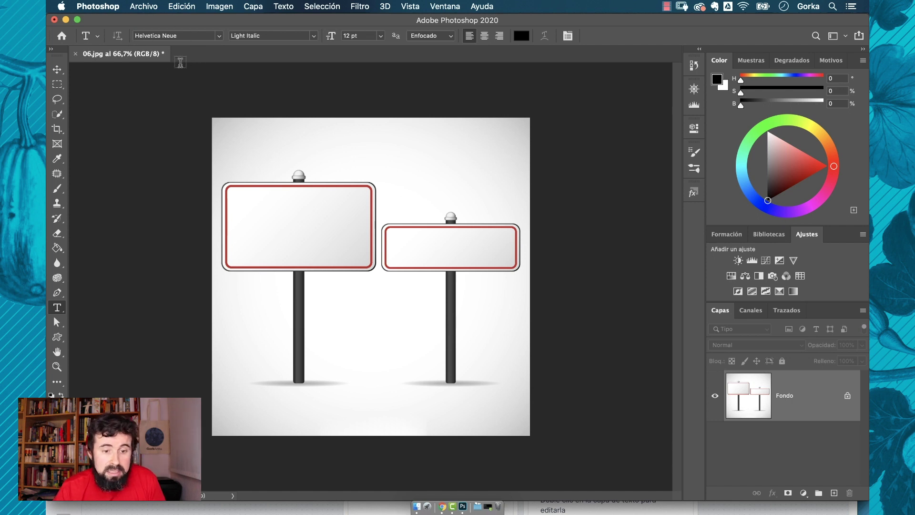
pyautogui.click(310, 37)
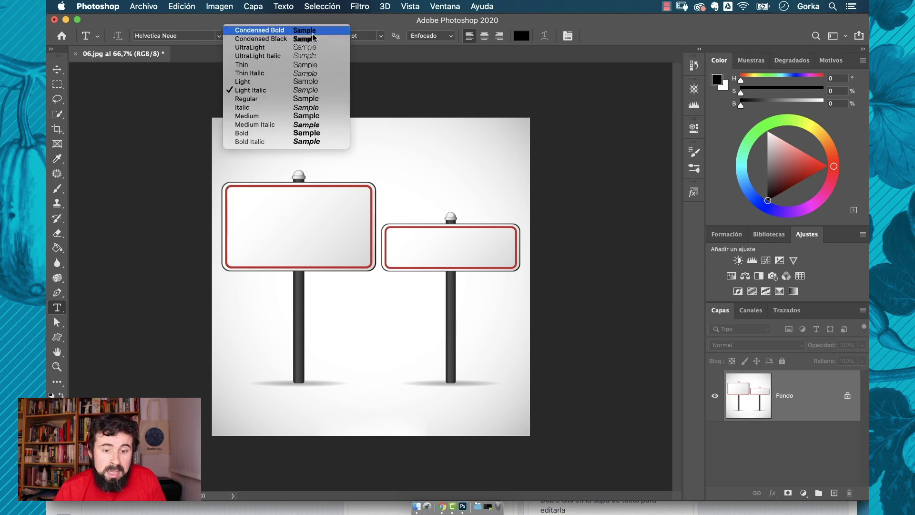
pyautogui.click(259, 135)
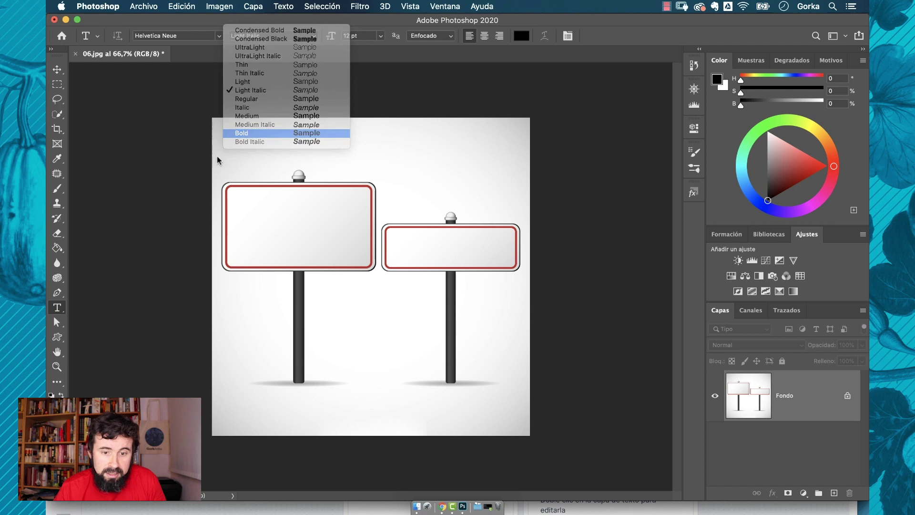
# - Set the font size to 90 pt and accept black (000000) as the text colour
pyautogui.click(381, 36)
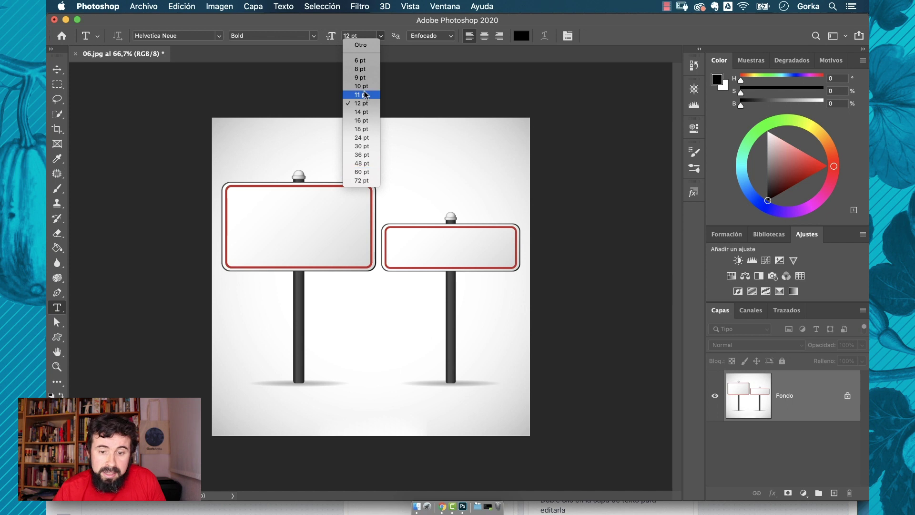
pyautogui.click(348, 35)
pyautogui.click(349, 35)
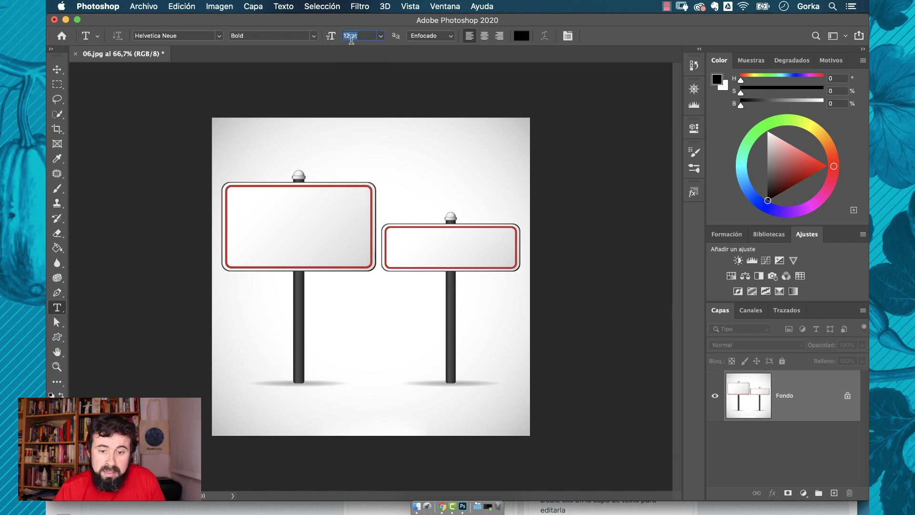
pyautogui.write('90pt')
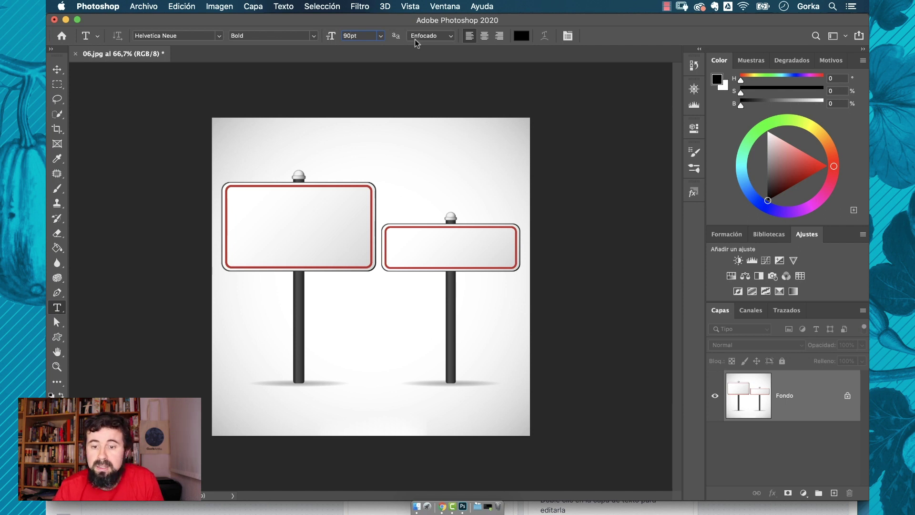
pyautogui.click(519, 36)
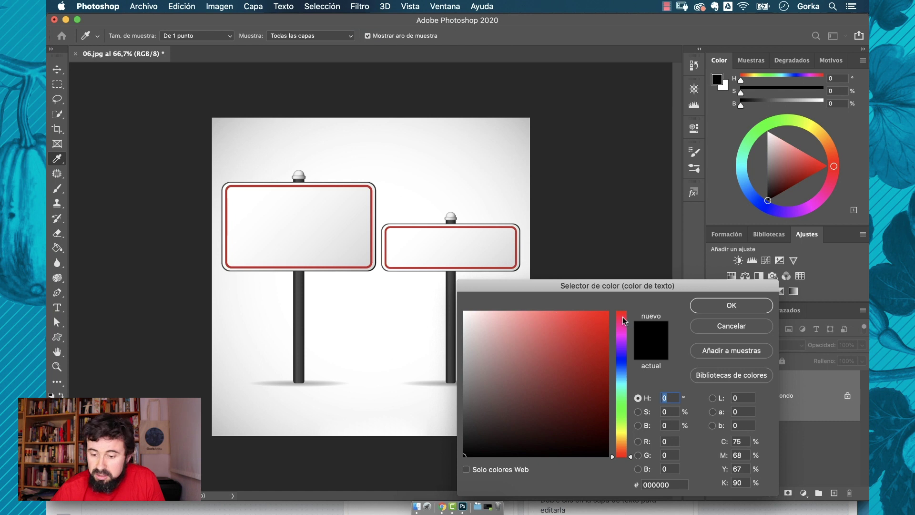
pyautogui.click(707, 305)
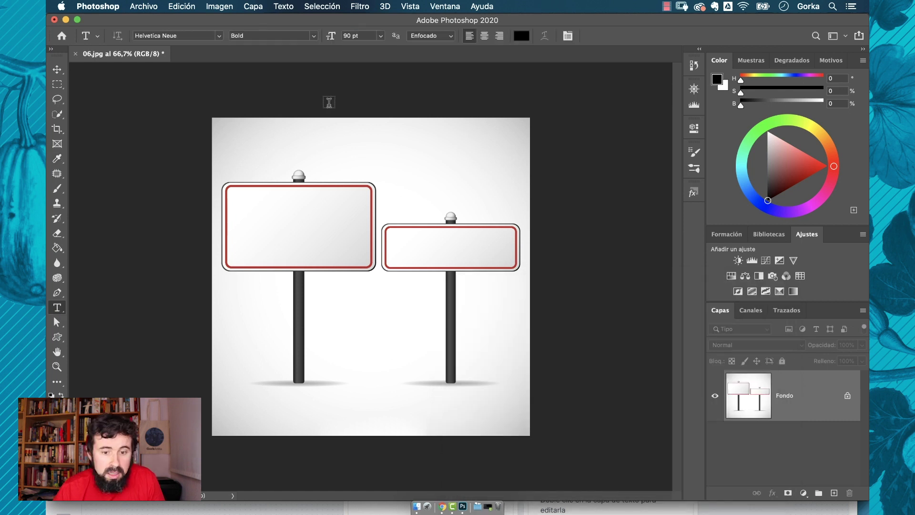
# - Add a text layer reading "MADRID" over the smaller road sign
pyautogui.click(396, 248)
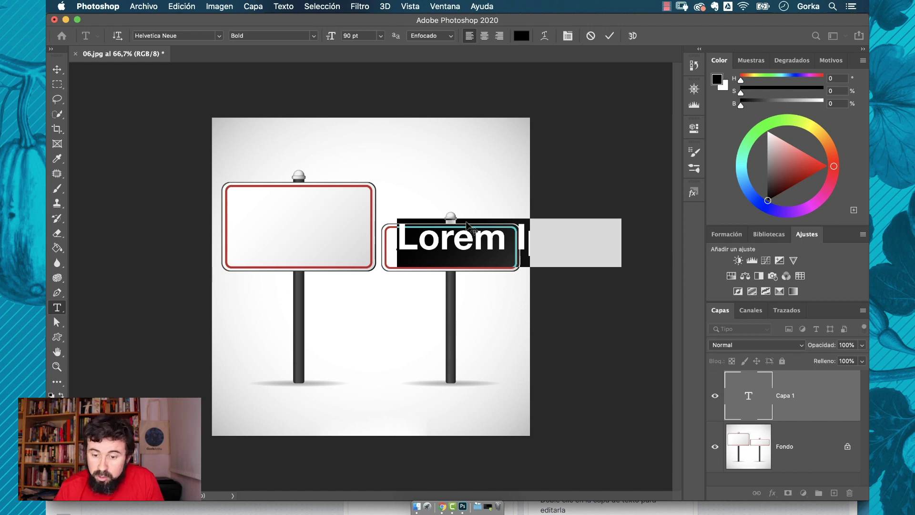
pyautogui.moveTo(413, 242); pyautogui.dragTo(422, 238)
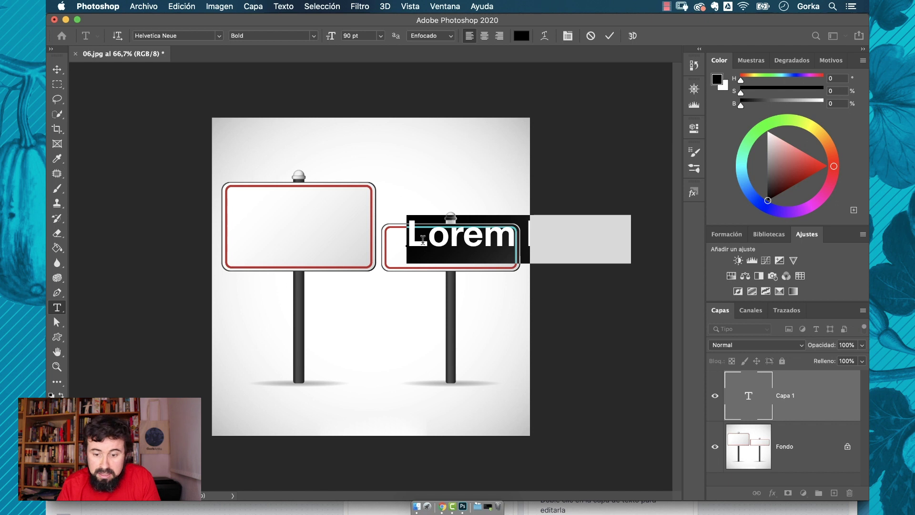
pyautogui.write('MA')
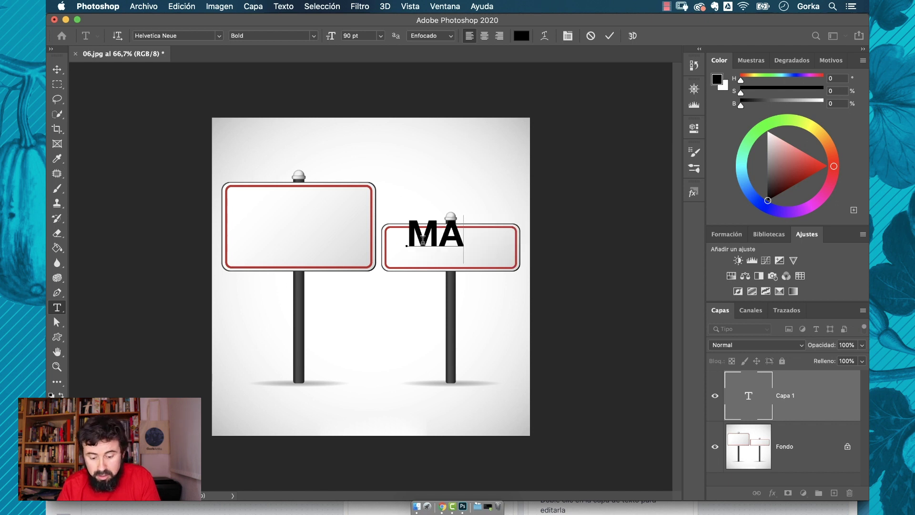
pyautogui.write('DRI')
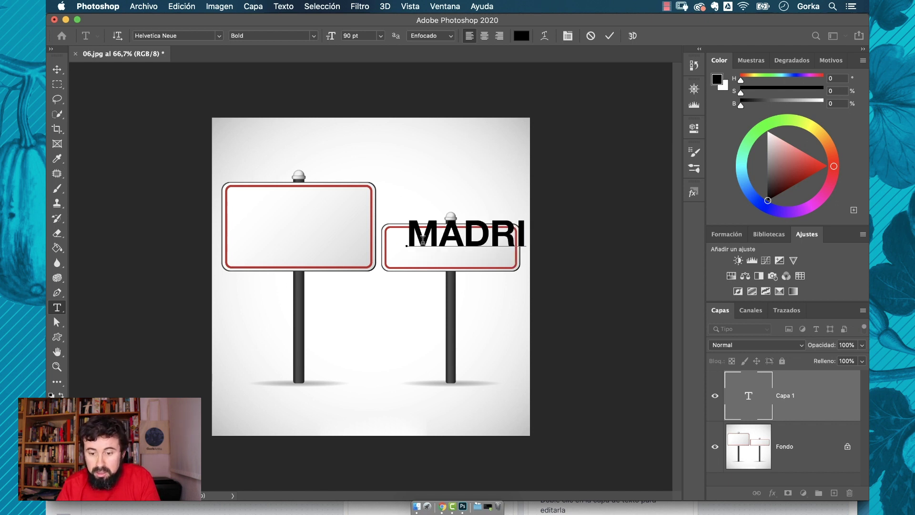
pyautogui.write('D')
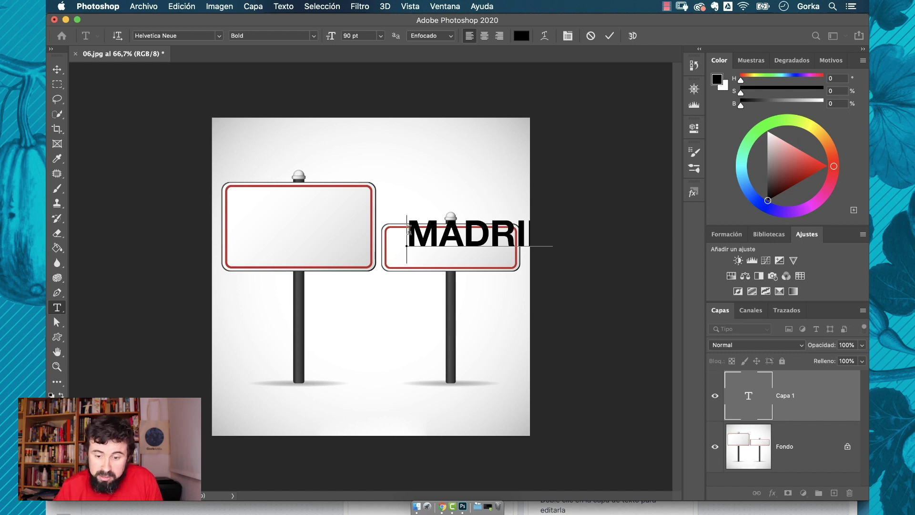
# - Reduce the whole word MADRID to a font size of 72 pt
pyautogui.moveTo(407, 233); pyautogui.dragTo(542, 266)
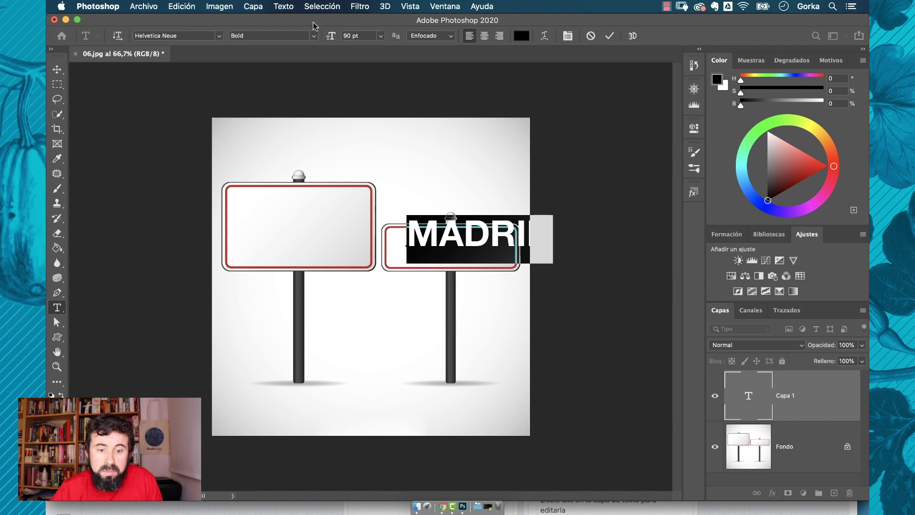
pyautogui.click(381, 36)
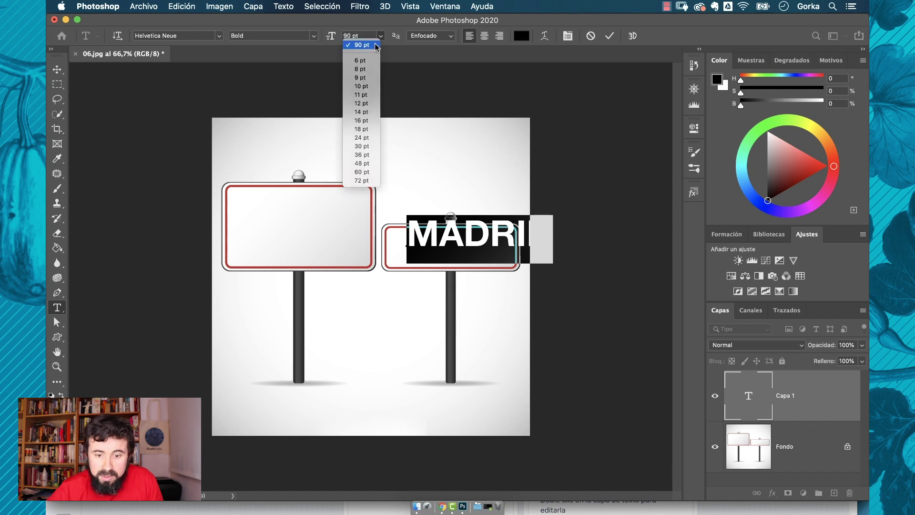
pyautogui.click(357, 181)
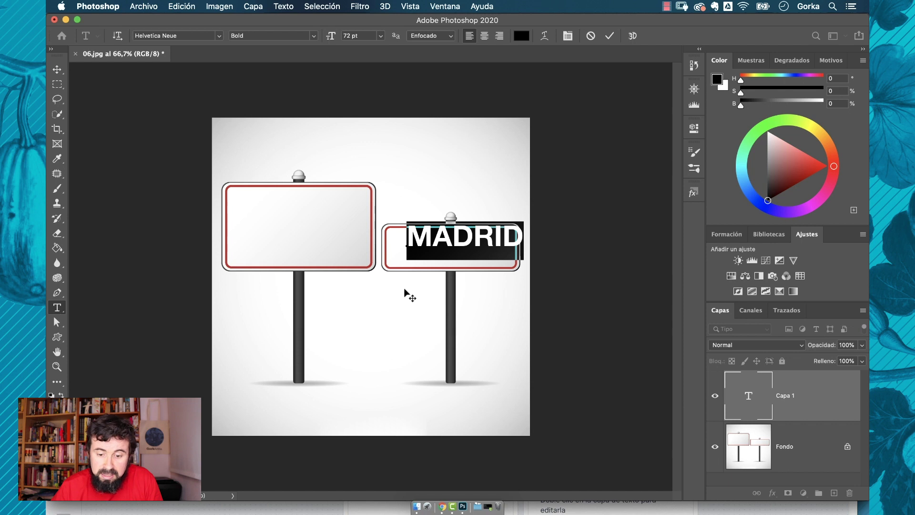
# - Move the word MADRID inside the smaller sign's frame and commit the text layer
pyautogui.moveTo(406, 289); pyautogui.dragTo(392, 297)
pyautogui.press('Right')
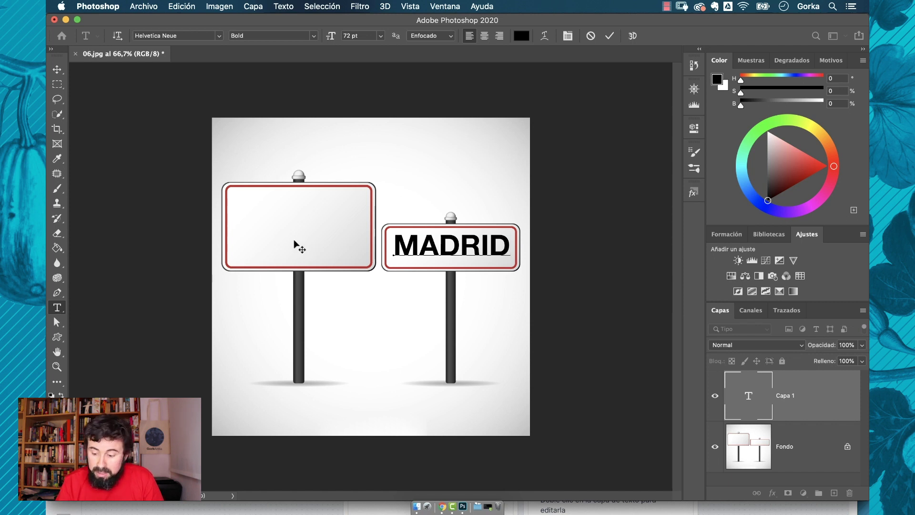
pyautogui.press('super')
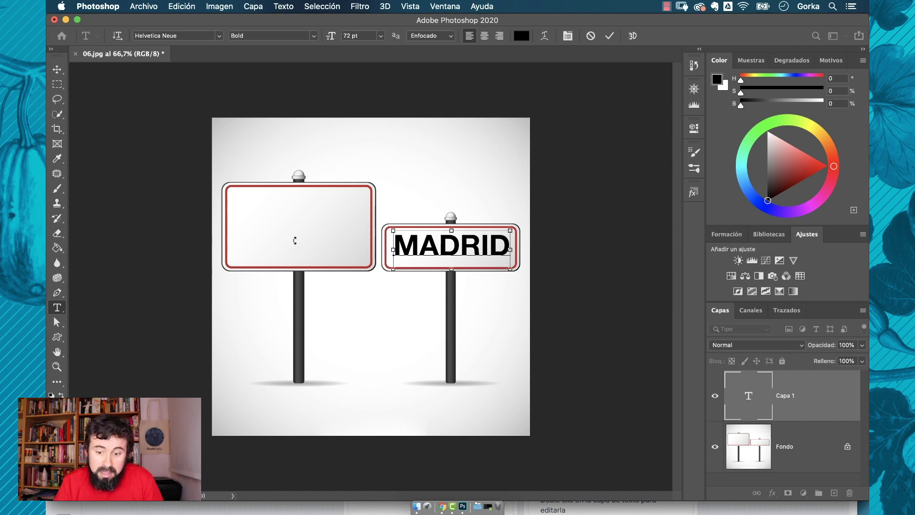
pyautogui.keyDown('super'); pyautogui.click(295, 240); pyautogui.keyUp('super')
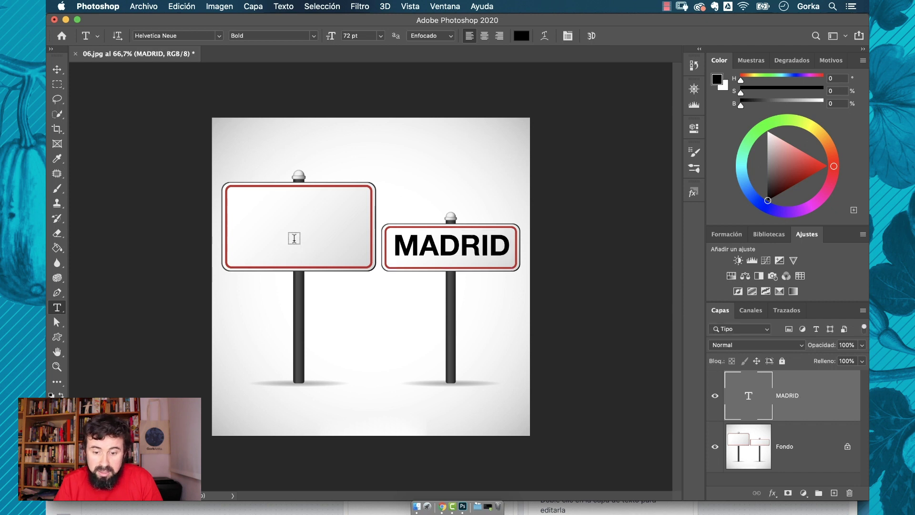
pyautogui.press('Return')
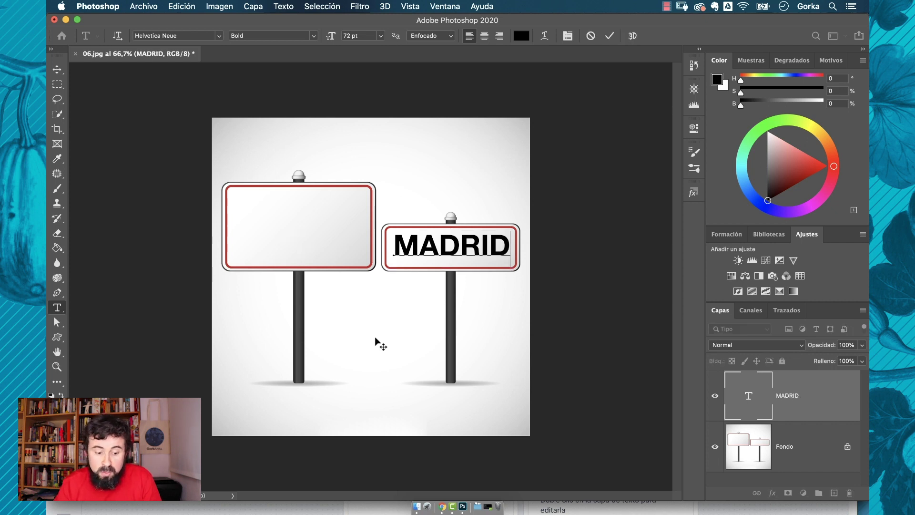
pyautogui.click(376, 338)
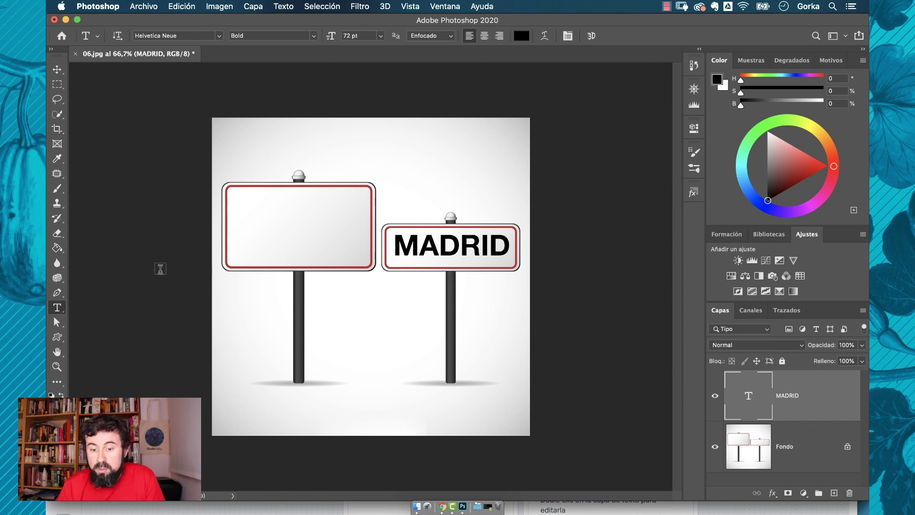
# - Check in the text preferences whether the Esc key is set to commit text, and leave the preferences unchanged
pyautogui.click(98, 6)
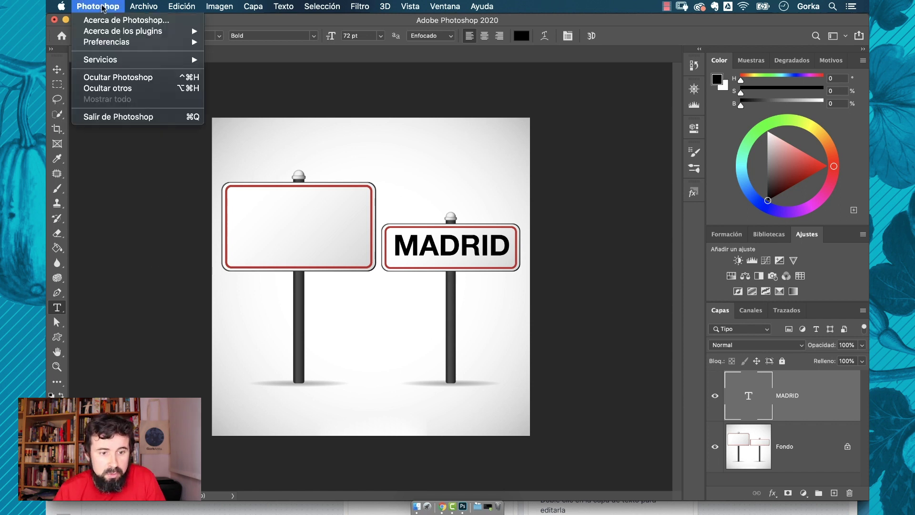
pyautogui.moveTo(107, 42)
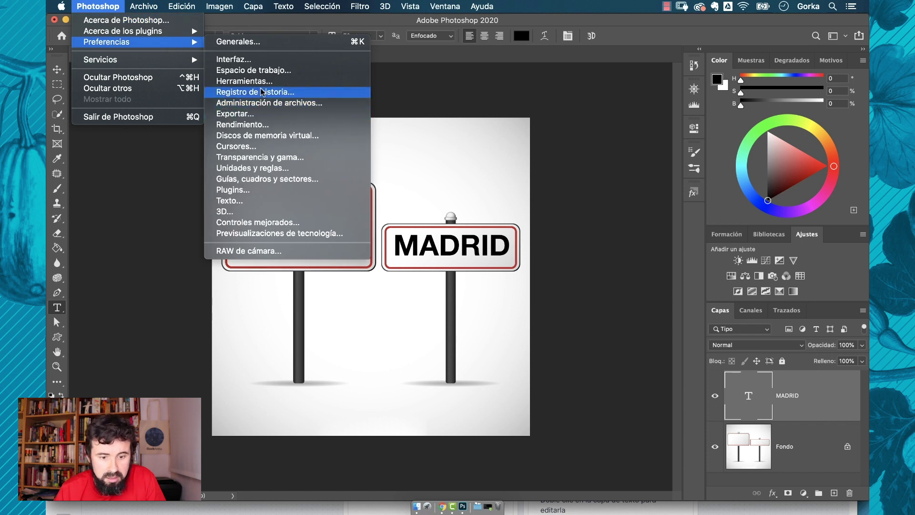
pyautogui.click(235, 200)
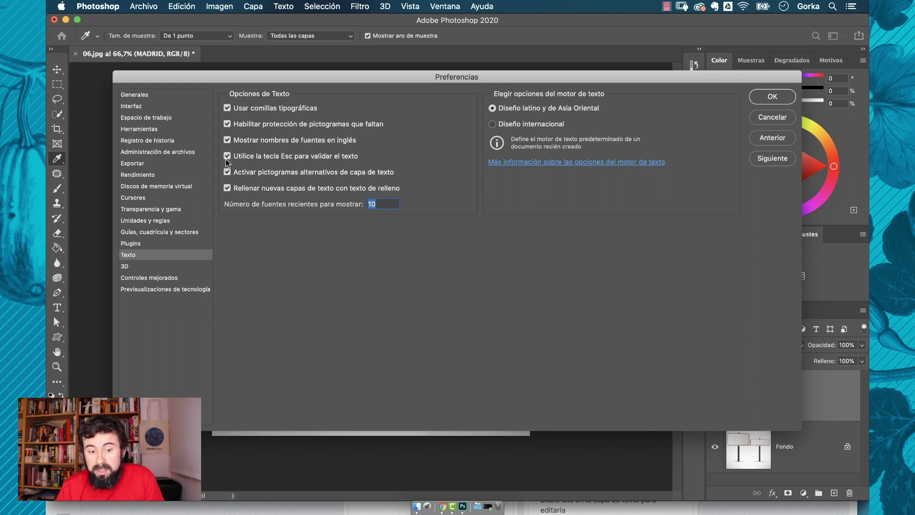
pyautogui.press('Escape')
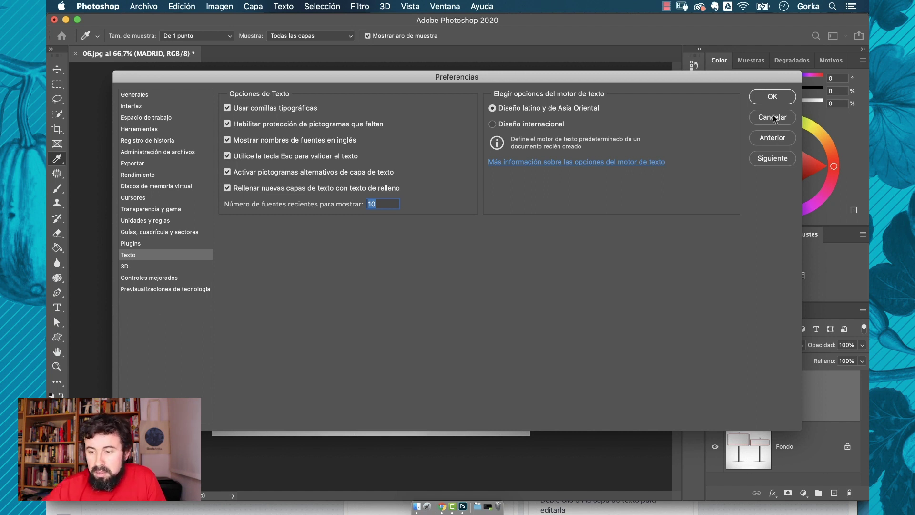
# - Replace the word MADRID on the smaller sign with BARCELONA and commit the text
pyautogui.press('t')
pyautogui.click(420, 247)
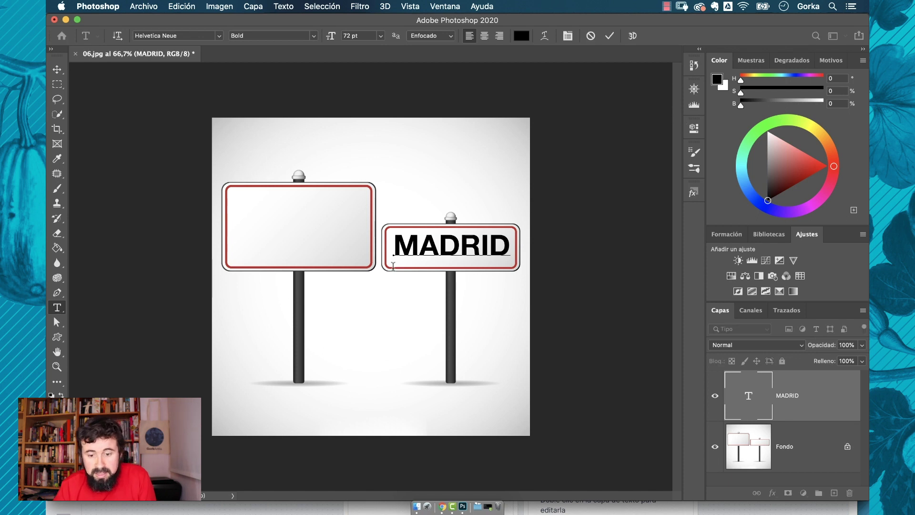
pyautogui.press('super+a')
pyautogui.write('BARCE')
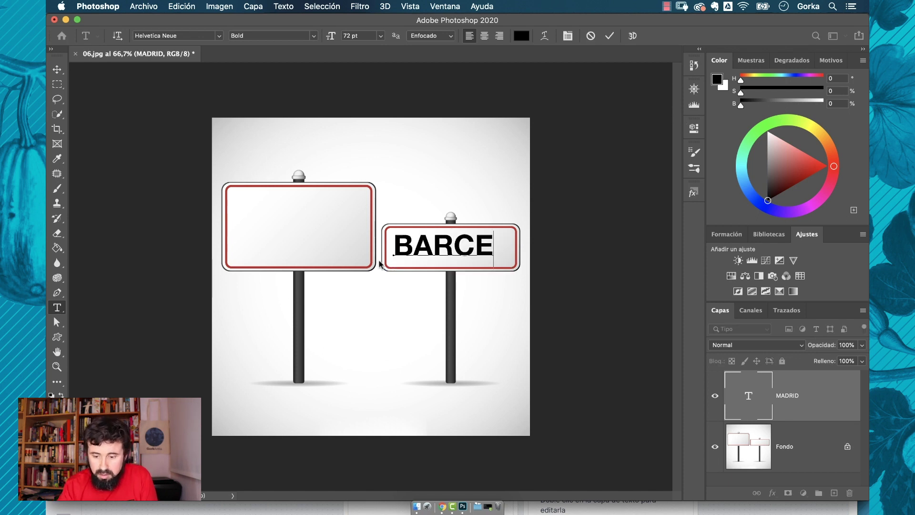
pyautogui.write('LO')
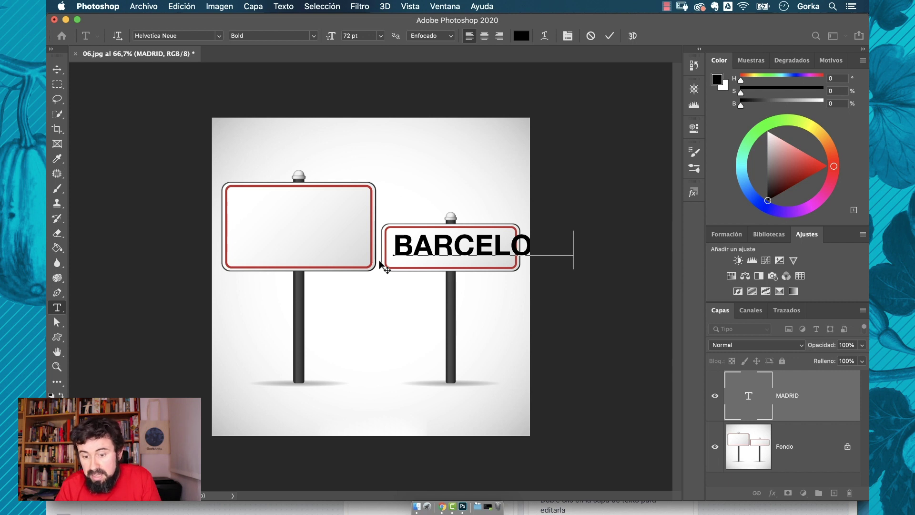
pyautogui.write('NA')
pyautogui.click(384, 266)
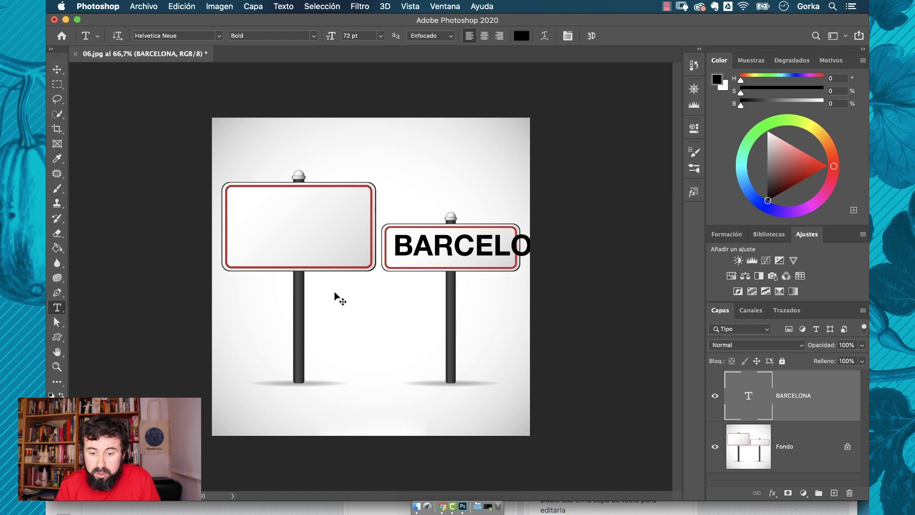
# - Undo the replacement of MADRID, try entering BARCELONA over it again, and leave the text edit
pyautogui.press('super+z')
pyautogui.doubleClick(445, 244)
pyautogui.write('BARCELONA')
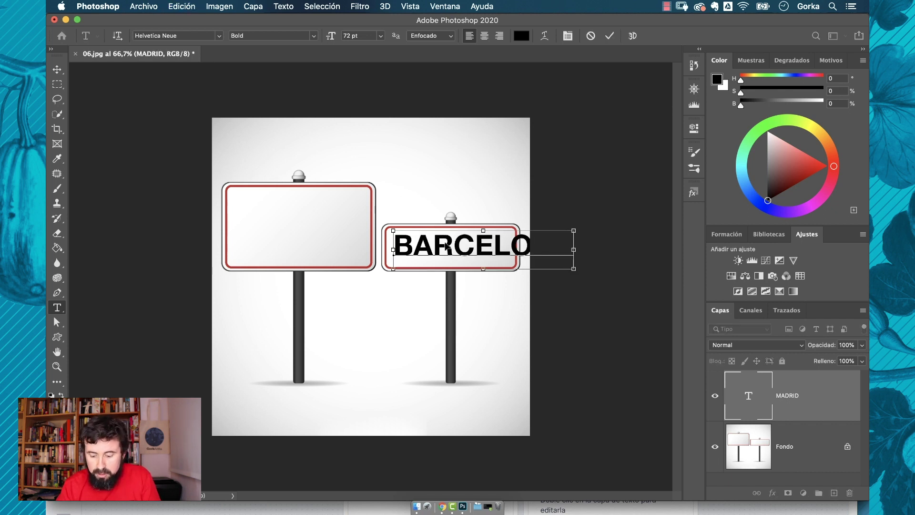
pyautogui.press('Escape')
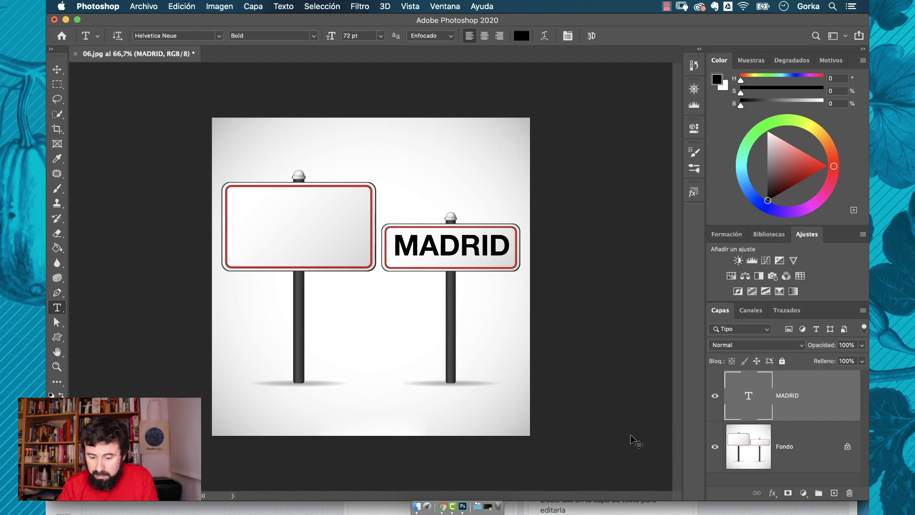
# - Duplicate the MADRID text layer and scale the copy up to about 298.77 pt
pyautogui.press('super+j')
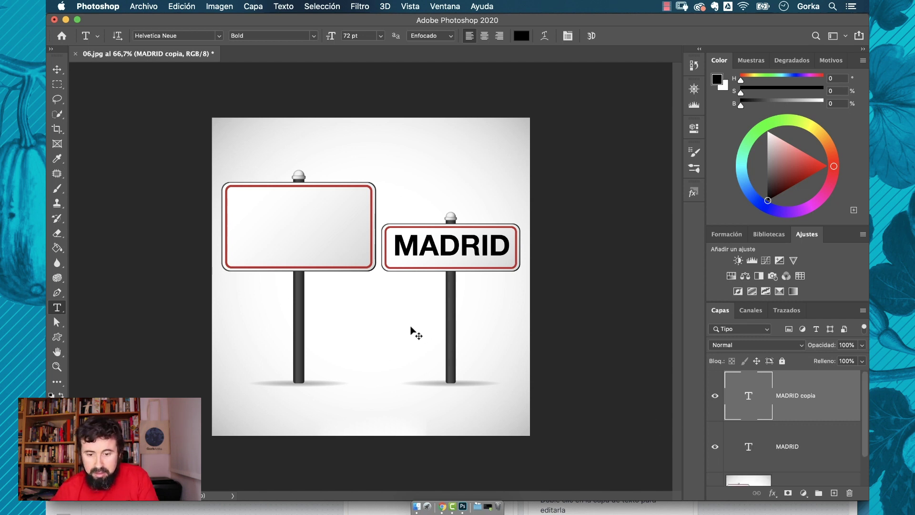
pyautogui.press('super+t')
pyautogui.moveTo(392, 268); pyautogui.dragTo(57, 362)
pyautogui.press('Return')
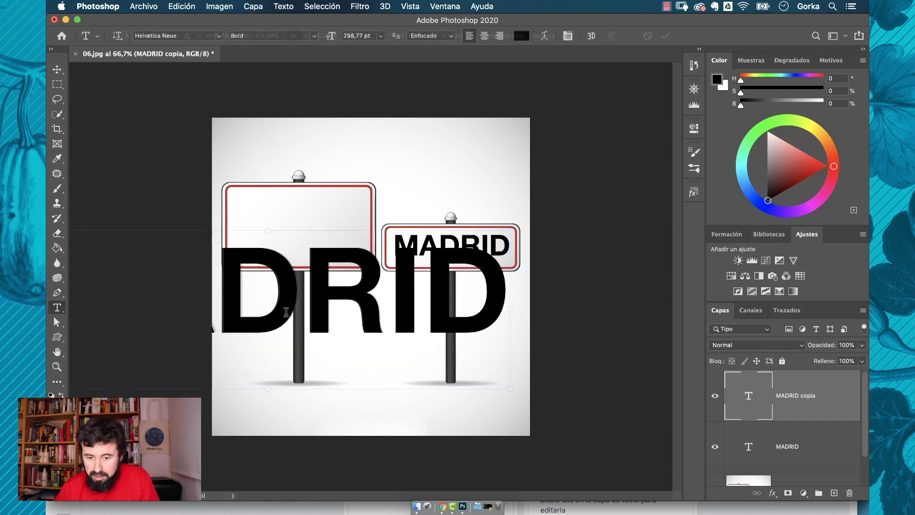
pyautogui.press('super+plus')
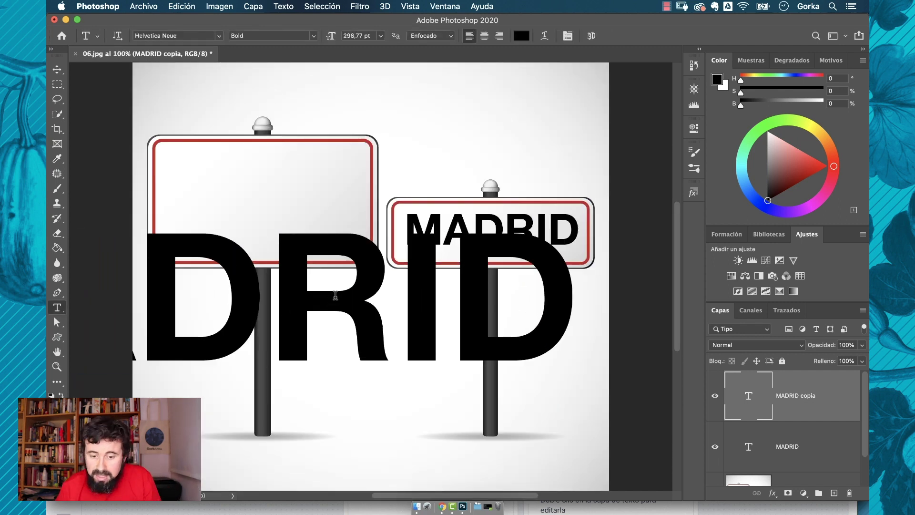
# - Duplicate the original MADRID text layer again and move this copy above the signs
pyautogui.click(817, 448)
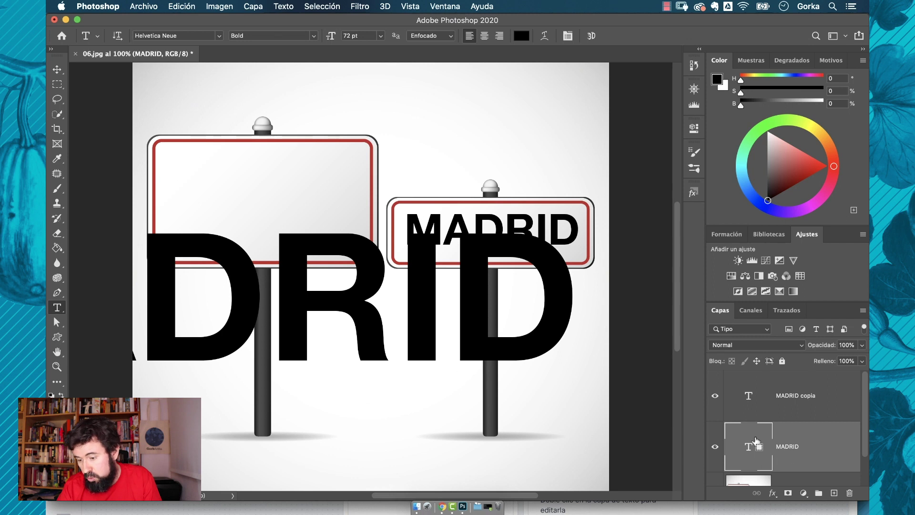
pyautogui.press('super+j')
pyautogui.press('v')
pyautogui.moveTo(482, 204); pyautogui.dragTo(334, 88)
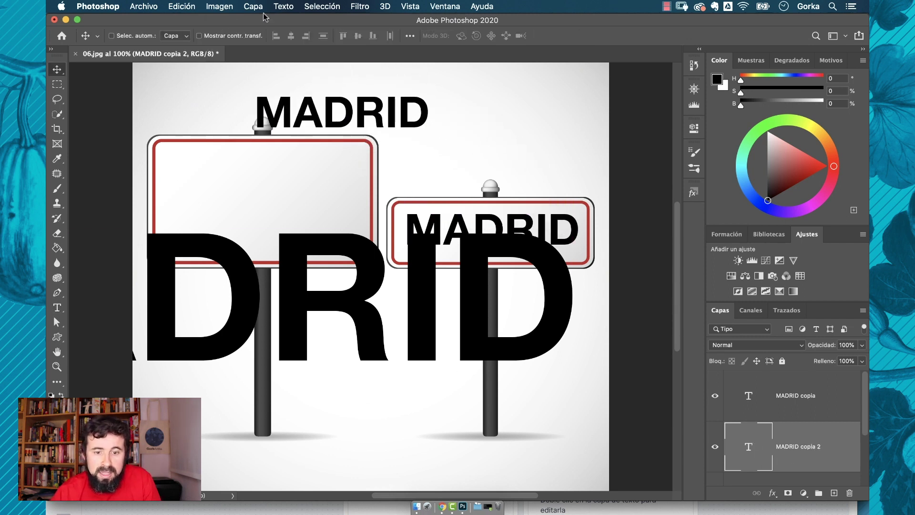
# - Rasterize the second MADRID copy, scale it up to about 361.55%, and inspect its letter edges up close
pyautogui.click(283, 6)
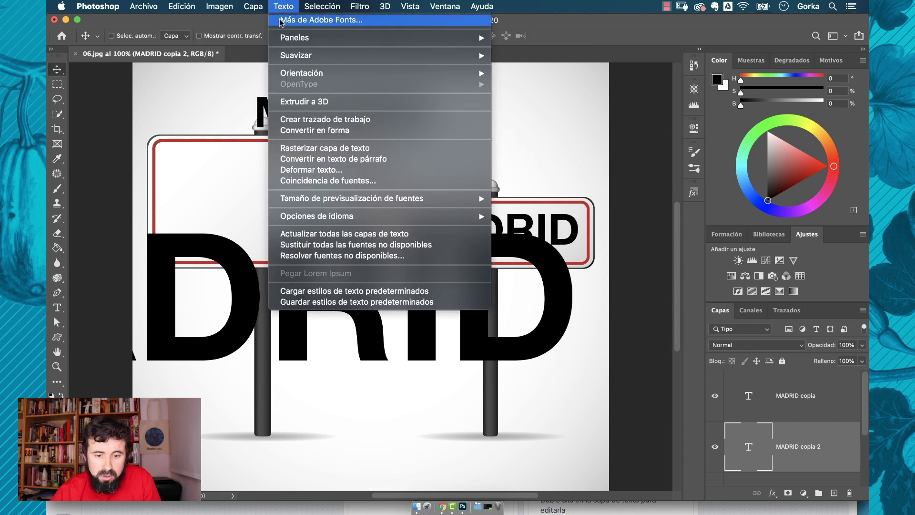
pyautogui.click(345, 148)
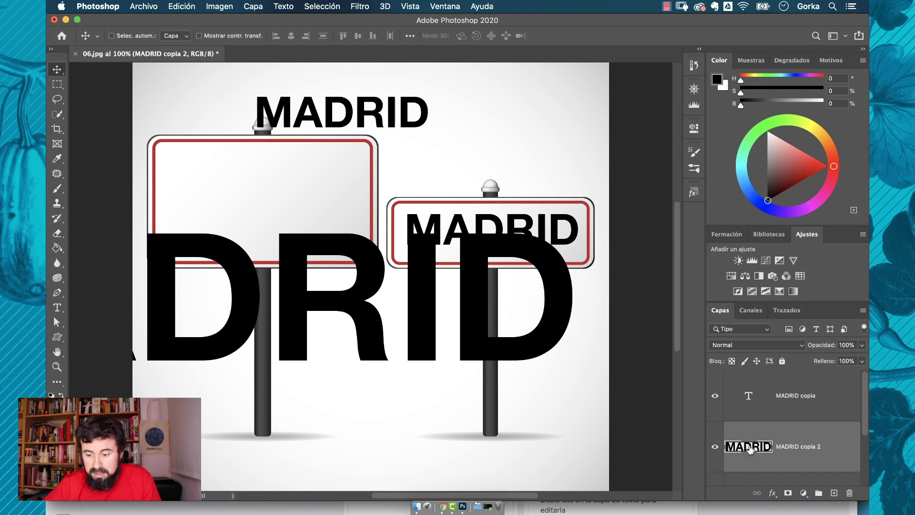
pyautogui.press('super+t')
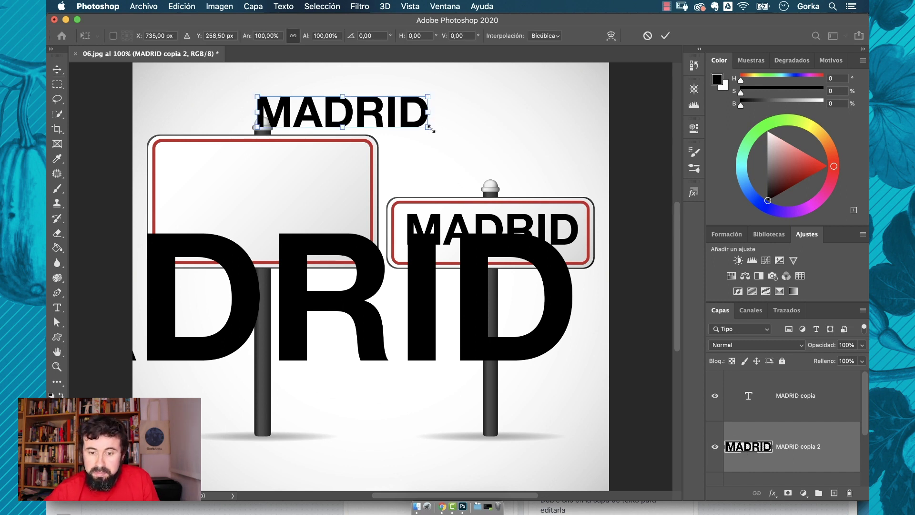
pyautogui.moveTo(431, 128); pyautogui.dragTo(739, 422)
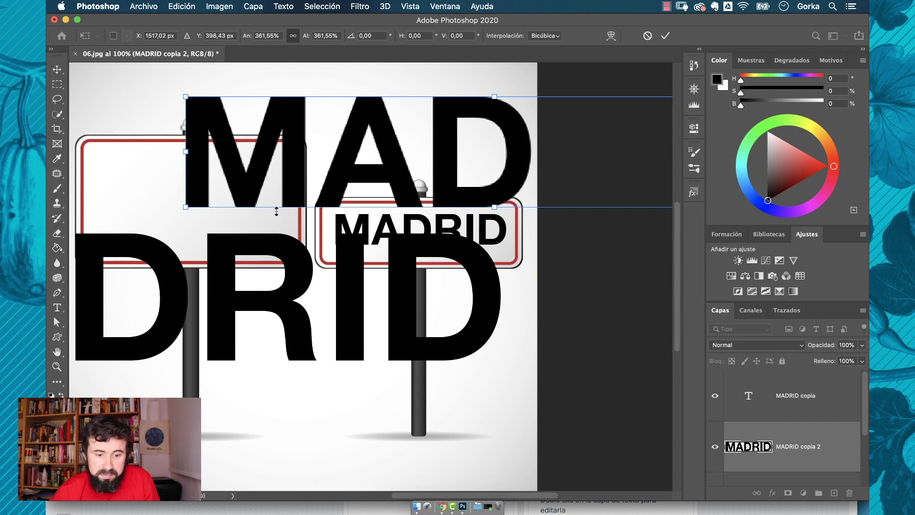
pyautogui.press('Return')
pyautogui.press('super+plus')
pyautogui.press('super+plus')
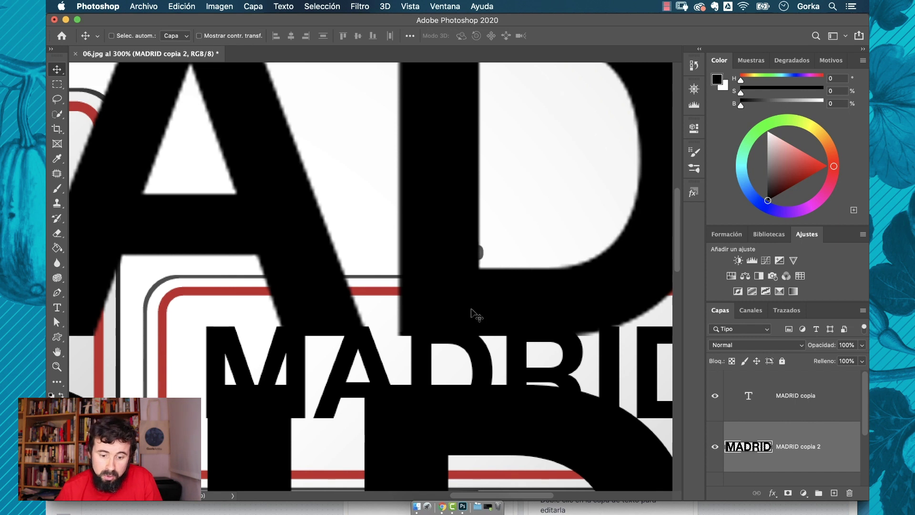
# - Delete both enlarged MADRID copies, the rasterized one and the text one, keeping only the original text layer
pyautogui.press('BackSpace')
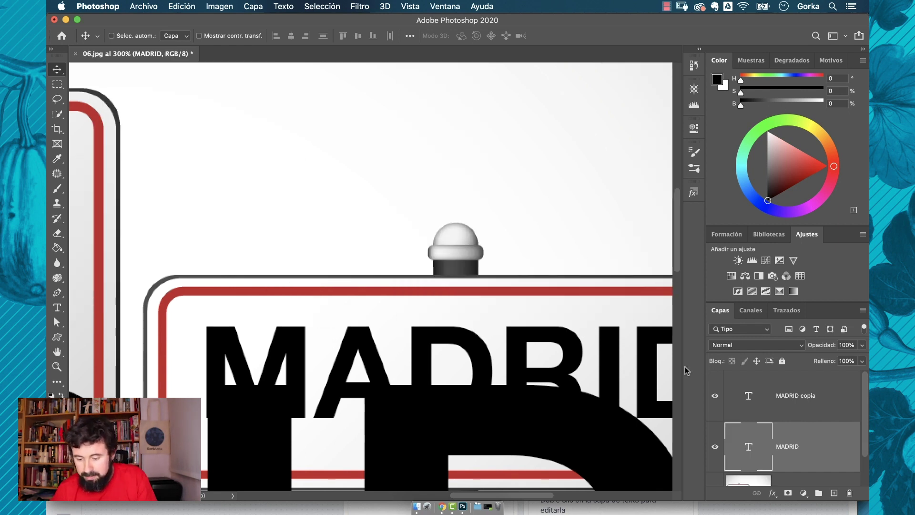
pyautogui.press('super+1')
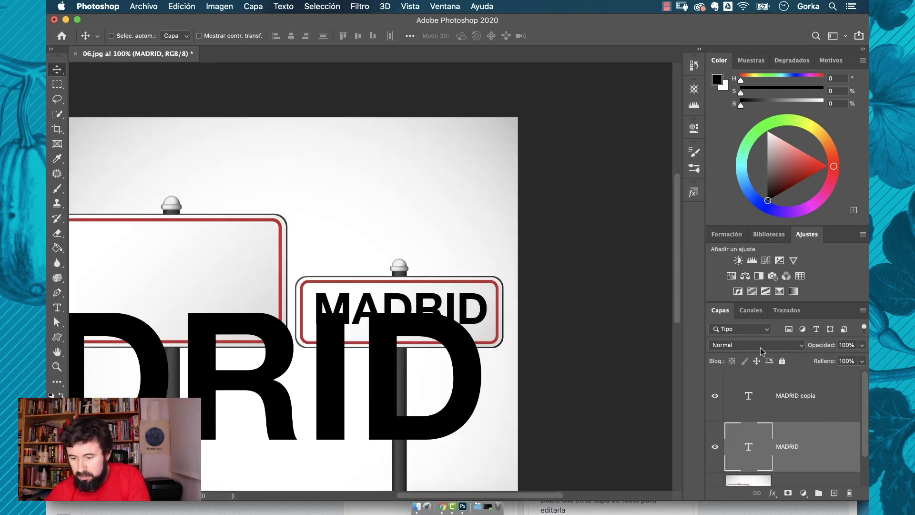
pyautogui.click(802, 397)
pyautogui.press('BackSpace')
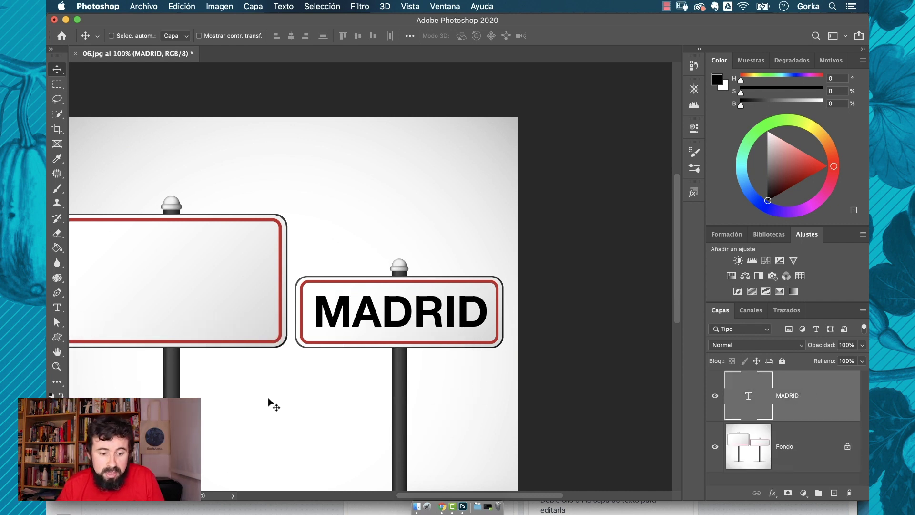
# - Enter and leave editing of the MADRID text twice, once with the cursor after the M and once with the whole word selected
pyautogui.click(57, 308)
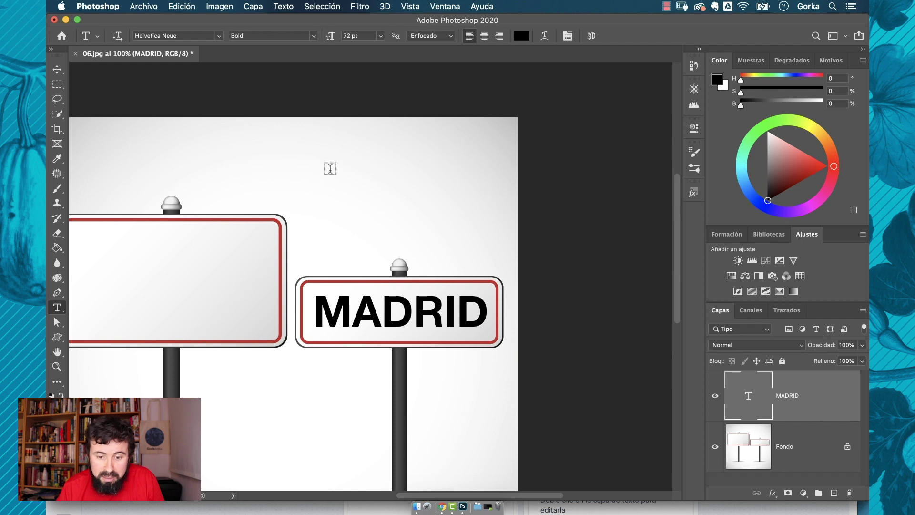
pyautogui.click(354, 298)
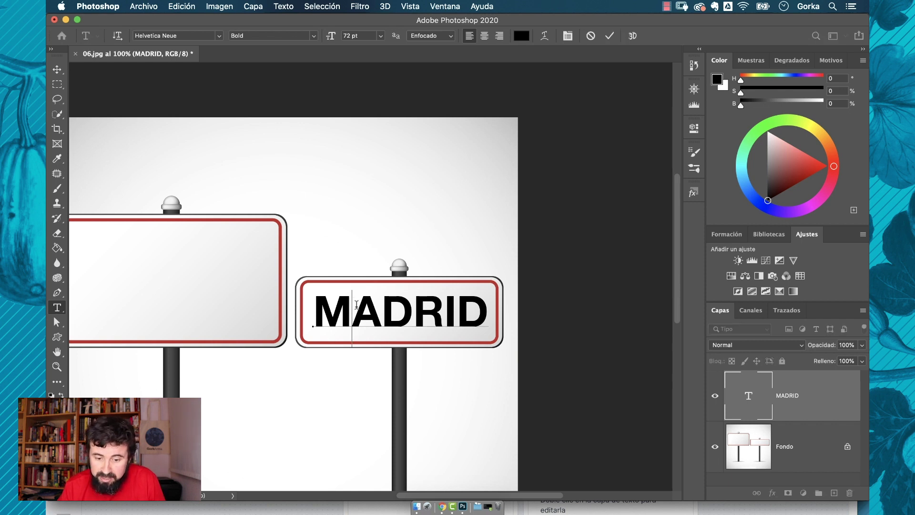
pyautogui.press('Escape')
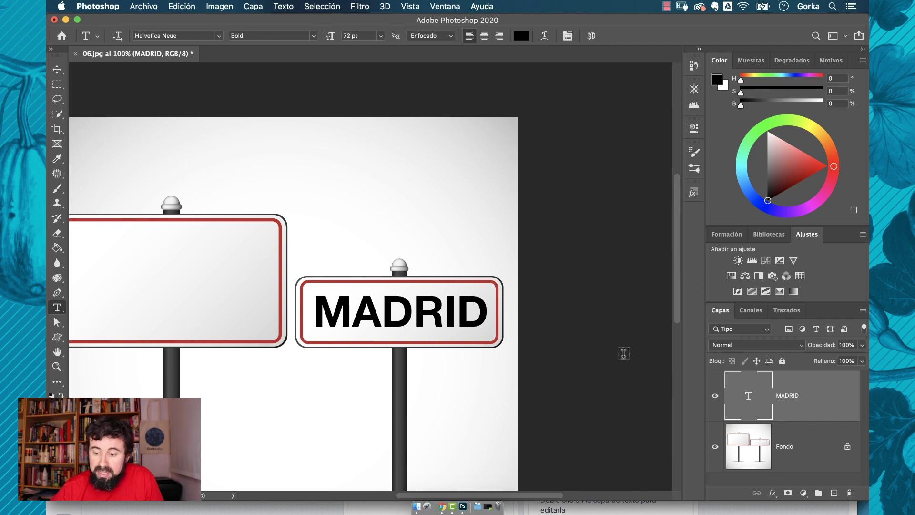
pyautogui.doubleClick(748, 396)
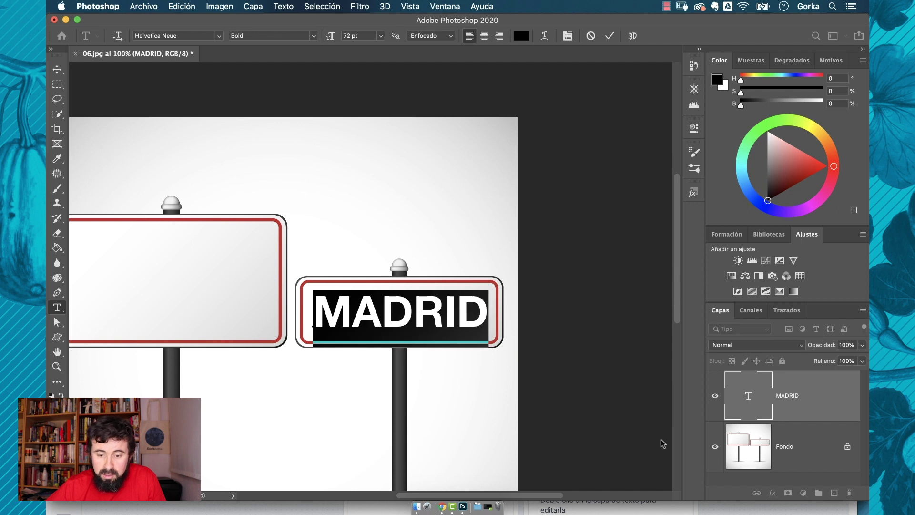
pyautogui.click(372, 401)
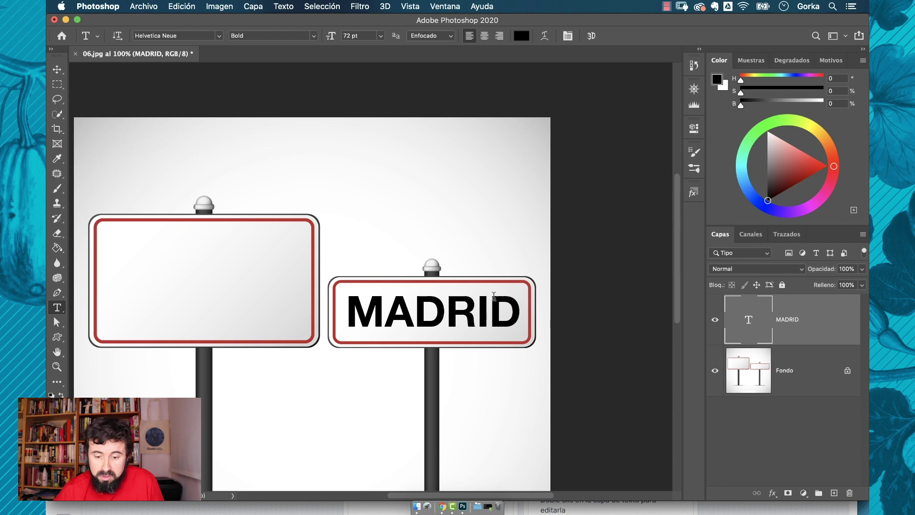
# - Replace the word MADRID with CÁDIZ, commit the text, and centre it on the smaller sign
pyautogui.doubleClick(362, 307)
pyautogui.write('CÁDIZ')
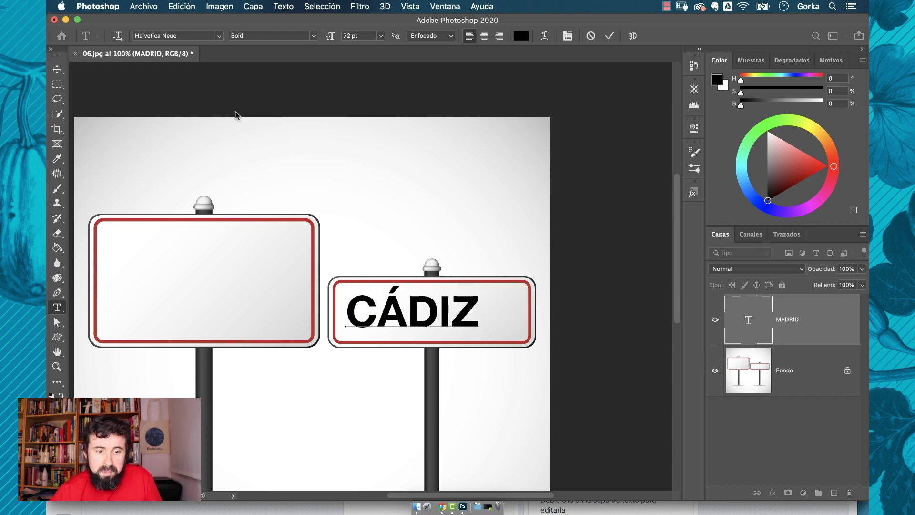
pyautogui.press('Escape')
pyautogui.press('v')
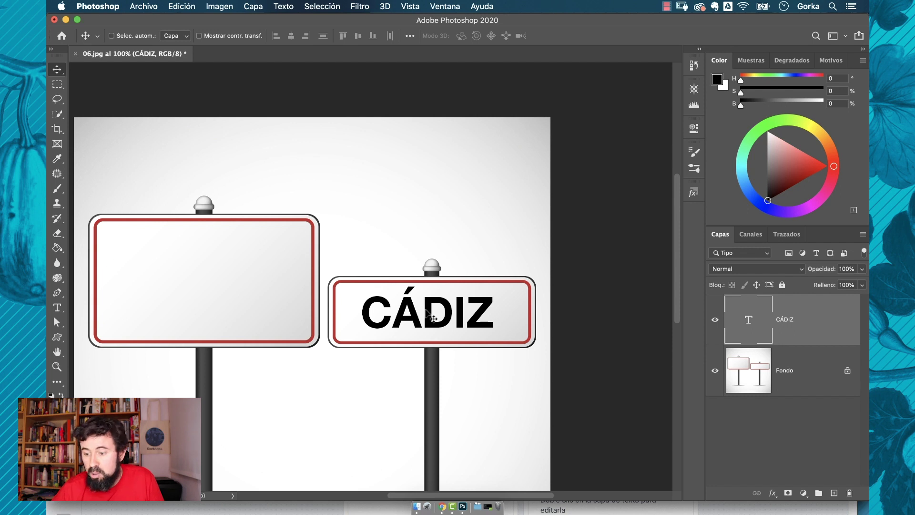
# - Rename the CÁDIZ text layer to CIUDAD
pyautogui.doubleClick(786, 320)
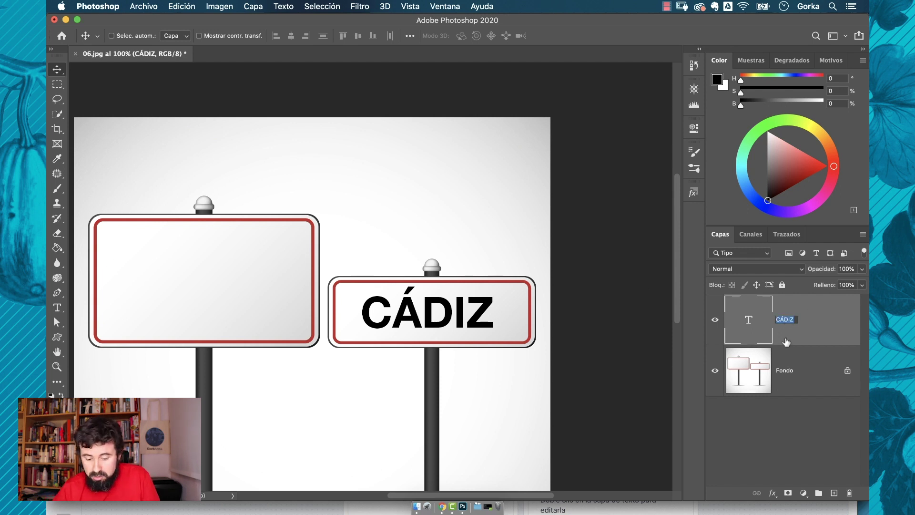
pyautogui.write('CIUDAD')
pyautogui.press('Return')
# - Replace the word CÁDIZ on the smaller sign with VIGO and commit the text
pyautogui.click(57, 307)
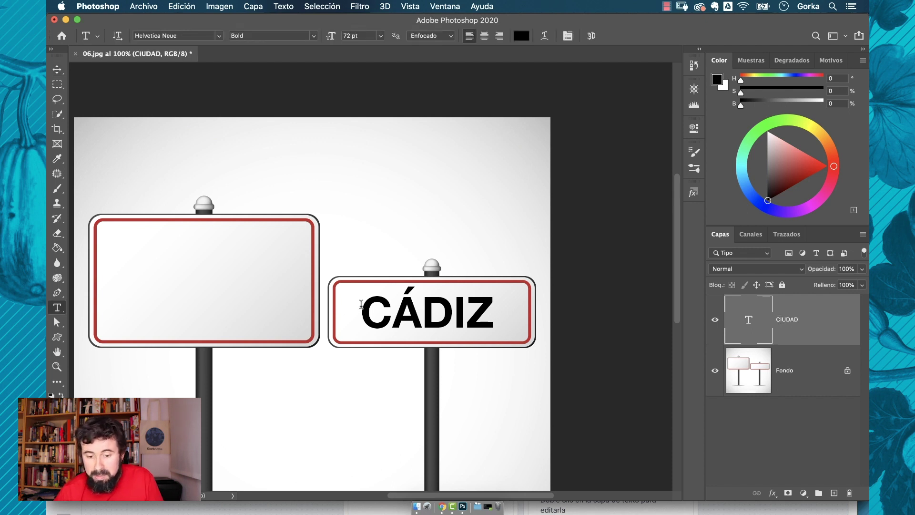
pyautogui.moveTo(361, 309); pyautogui.dragTo(513, 313)
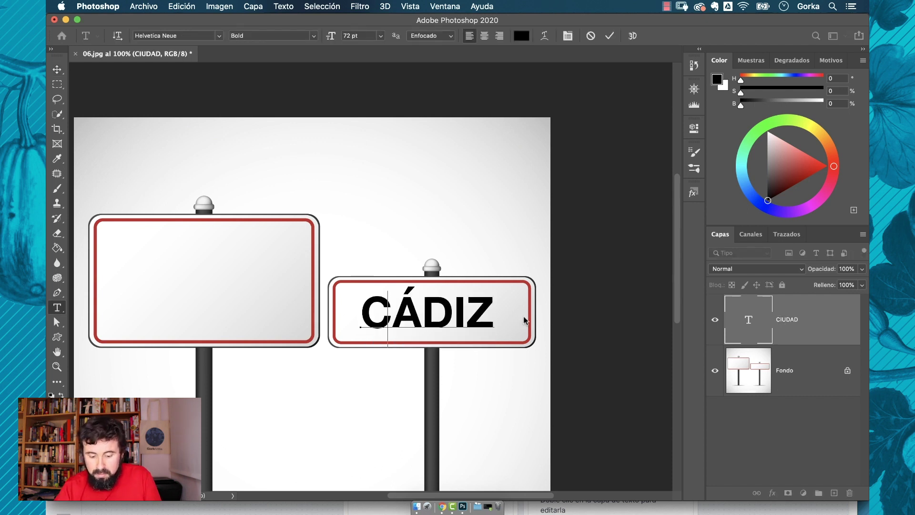
pyautogui.write('VIGO')
pyautogui.press('Escape')
pyautogui.press('v')
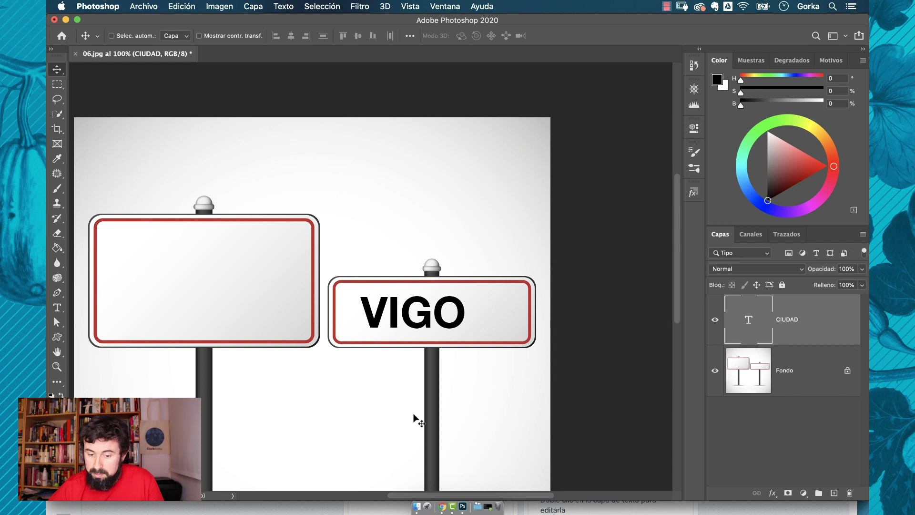
# - Change the whole VIGO text to the Adorn Slab Serif font and colour it dark green
pyautogui.click(55, 310)
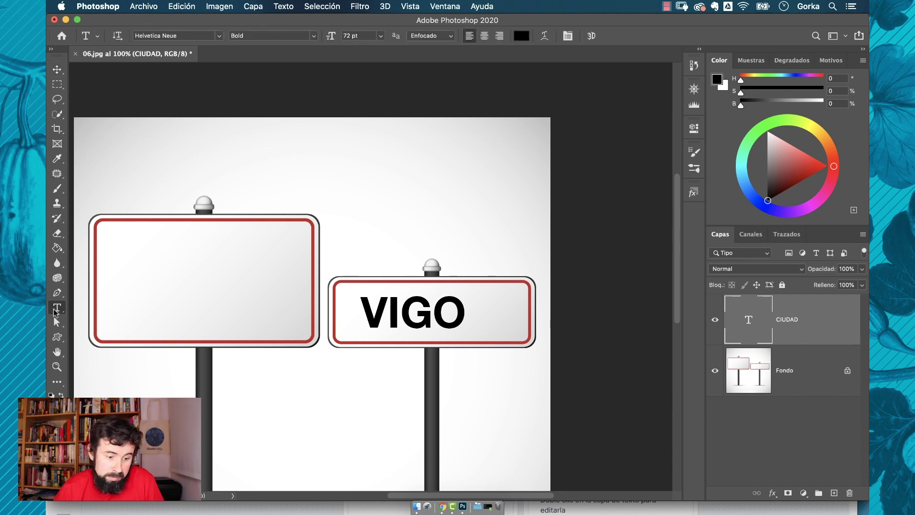
pyautogui.click(219, 37)
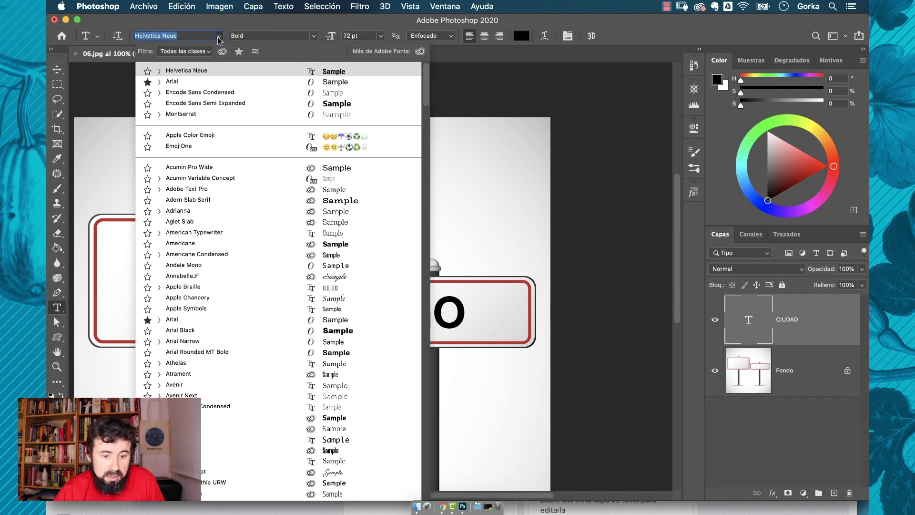
pyautogui.click(210, 200)
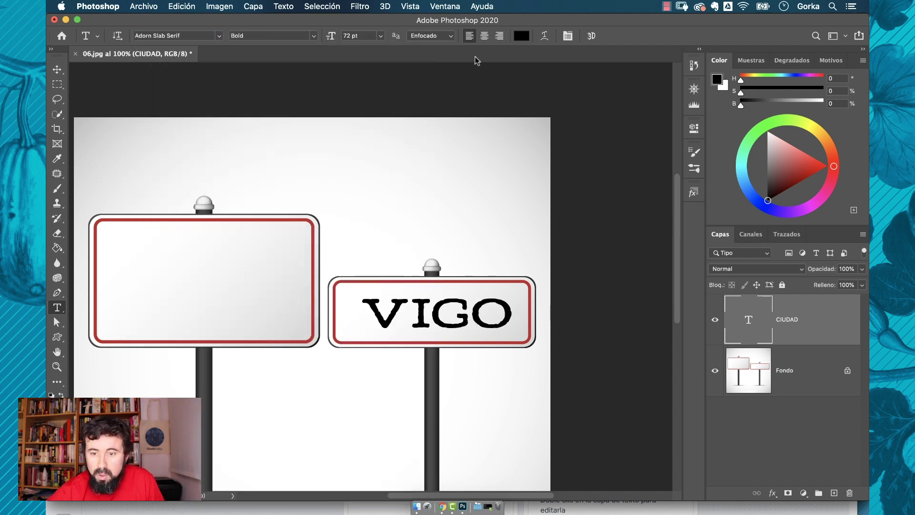
pyautogui.click(520, 36)
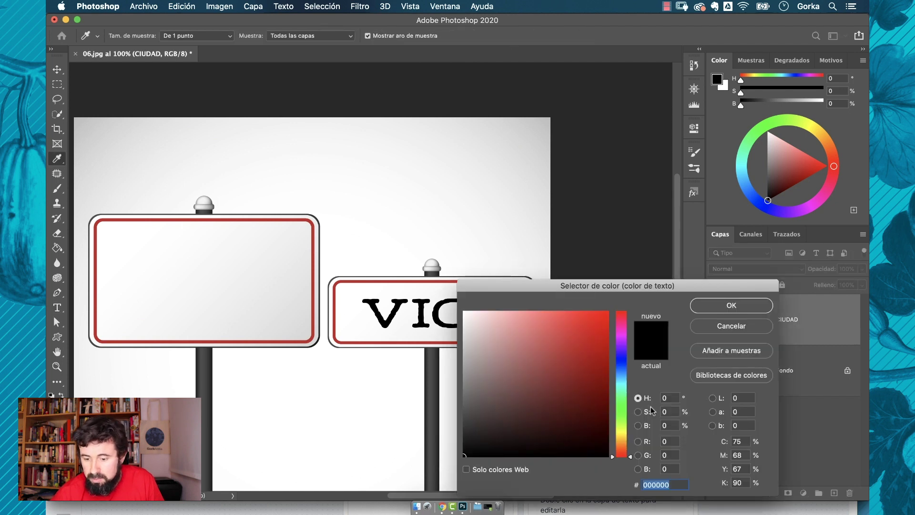
pyautogui.click(621, 405)
pyautogui.click(599, 391)
pyautogui.click(743, 305)
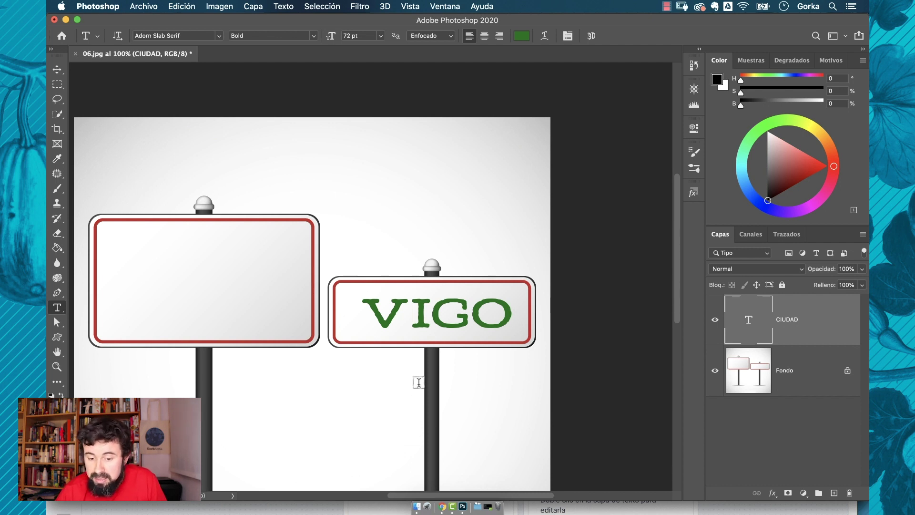
# - Format only the letters IG of VIGO in Axia Black, pinkish red, at 30 pt
pyautogui.moveTo(413, 313); pyautogui.dragTo(464, 319)
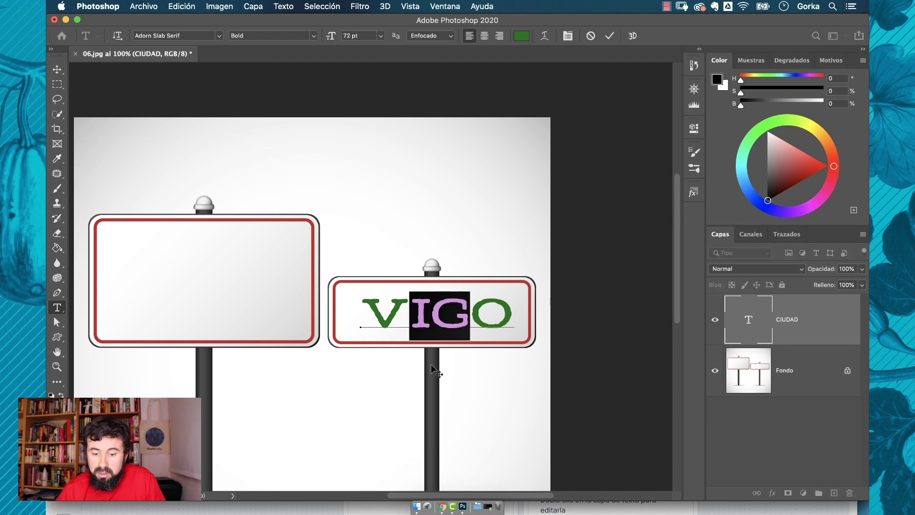
pyautogui.click(219, 36)
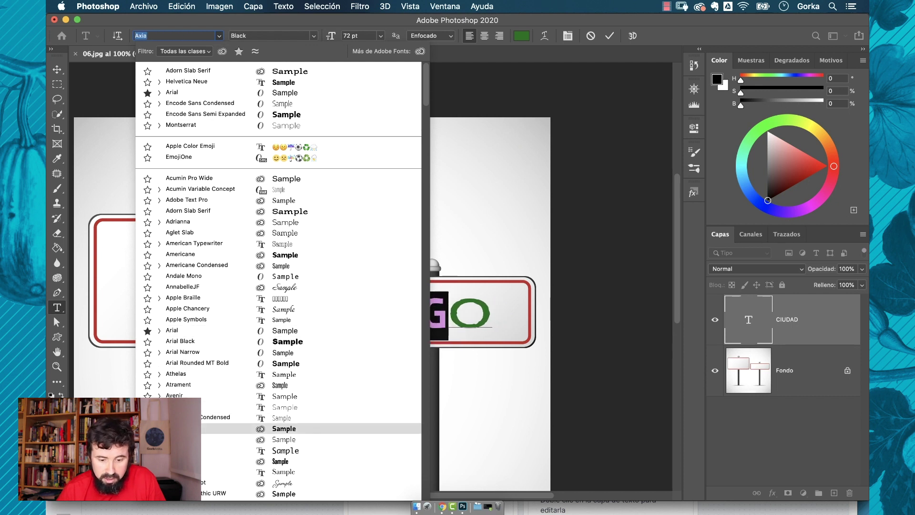
pyautogui.click(186, 429)
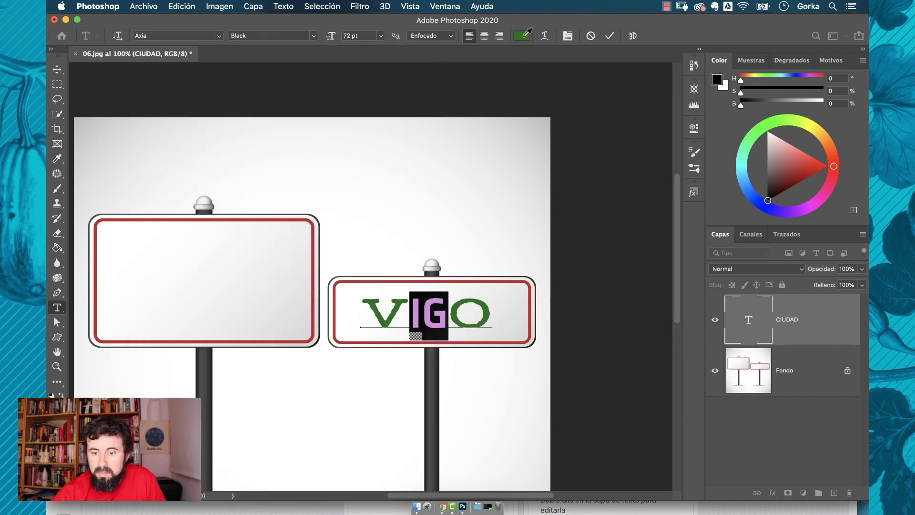
pyautogui.click(521, 36)
pyautogui.click(621, 317)
pyautogui.click(606, 313)
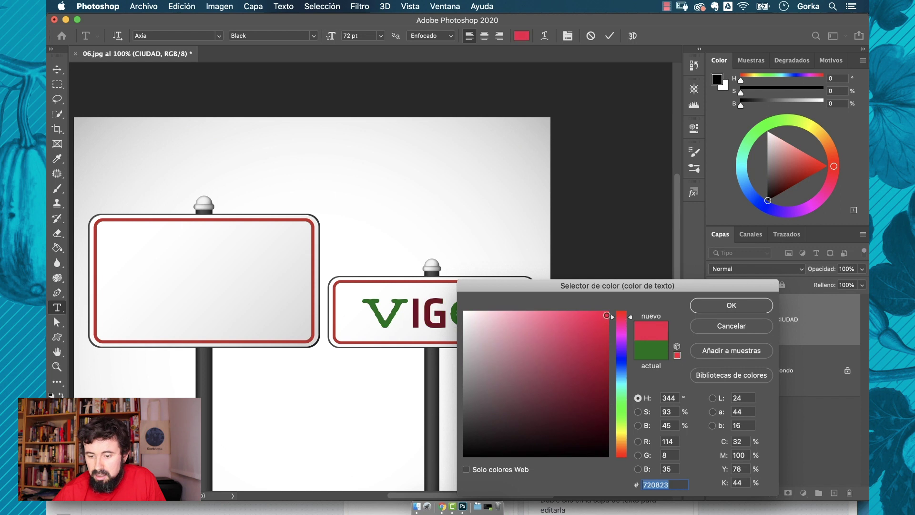
pyautogui.click(716, 306)
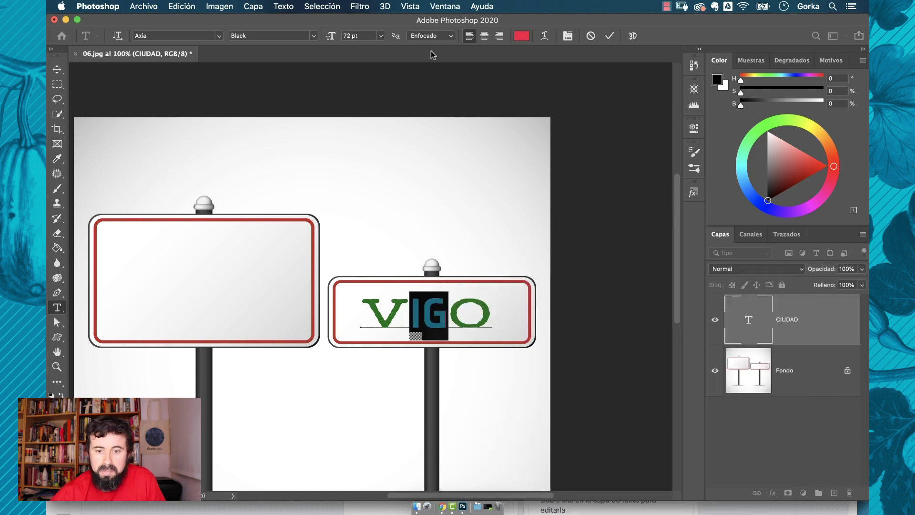
pyautogui.click(380, 35)
pyautogui.click(362, 149)
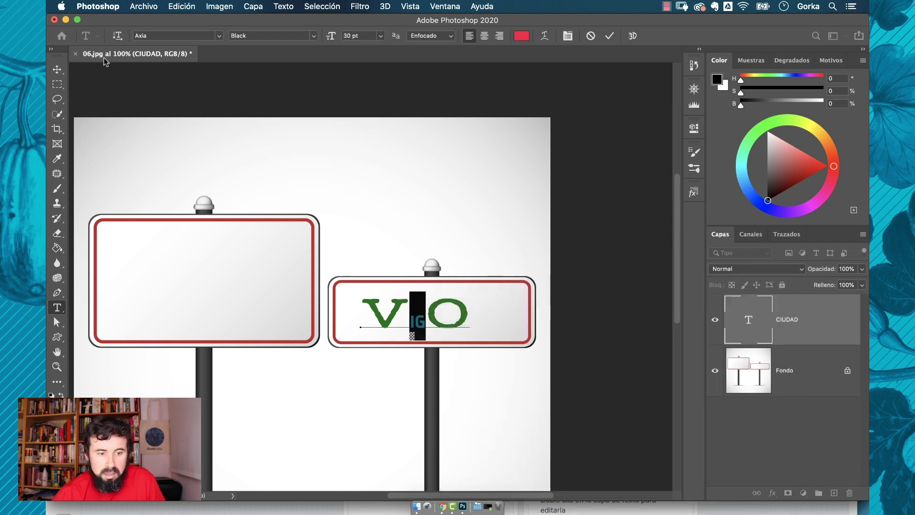
# - Commit the text edit and delete the CIUDAD text layer
pyautogui.click(57, 69)
pyautogui.press('Delete')
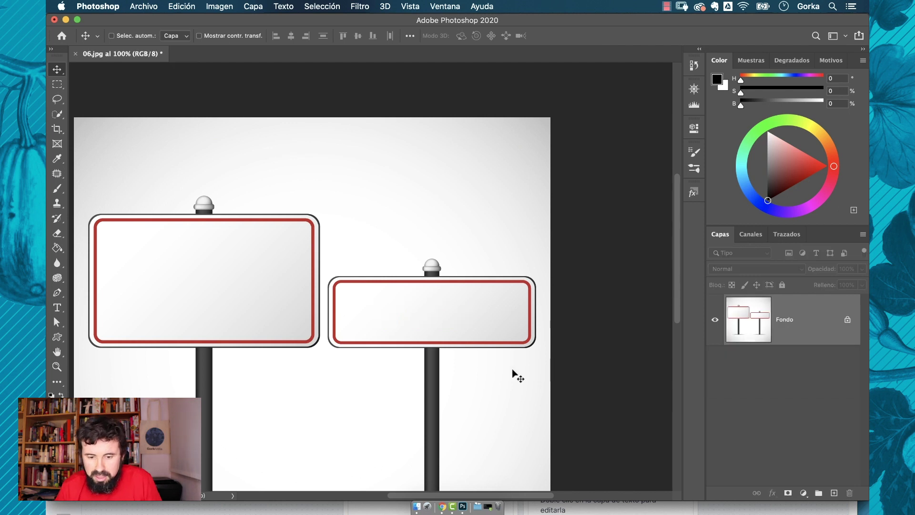
# - Set the Type tool to Helvetica Neue, Bold style, at 70 pt before adding any text
pyautogui.press('t')
pyautogui.click(219, 36)
pyautogui.click(231, 90)
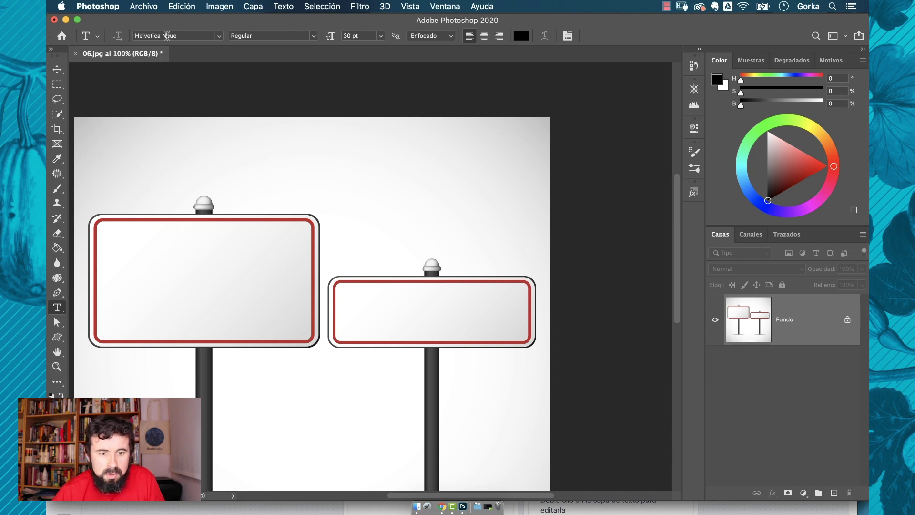
pyautogui.click(305, 37)
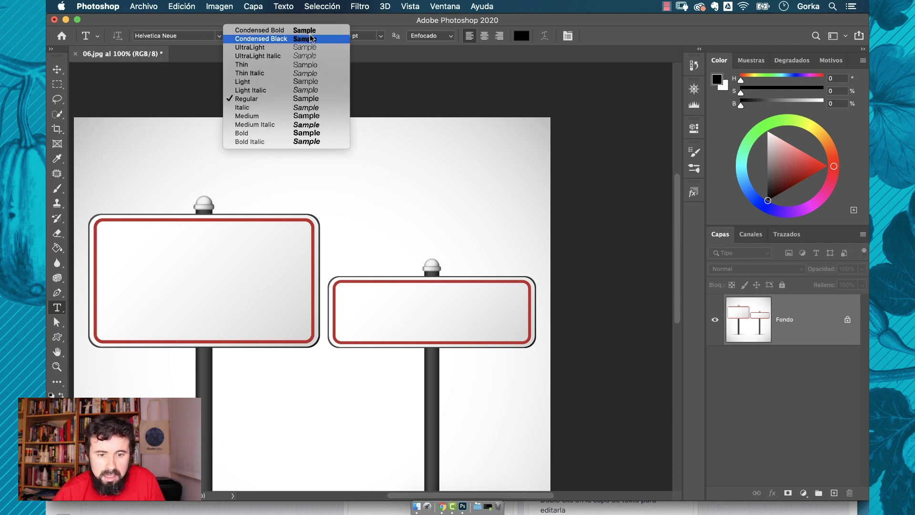
pyautogui.click(267, 135)
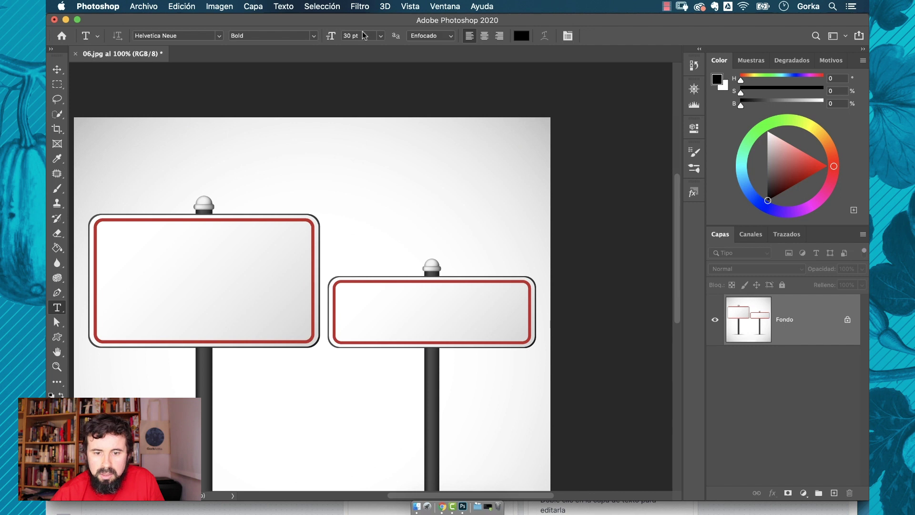
pyautogui.click(348, 35)
pyautogui.write('70')
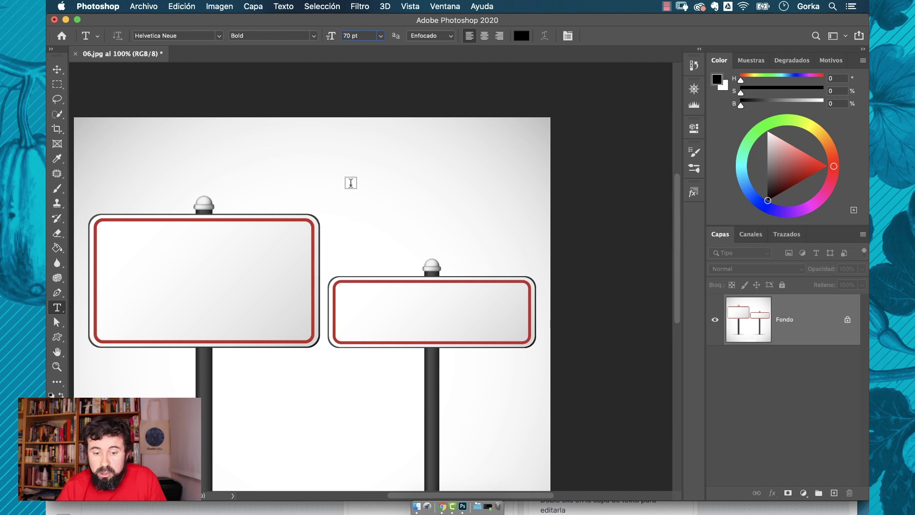
# - Add two lines of random filler letters as point text above the smaller sign and commit them
pyautogui.click(358, 169)
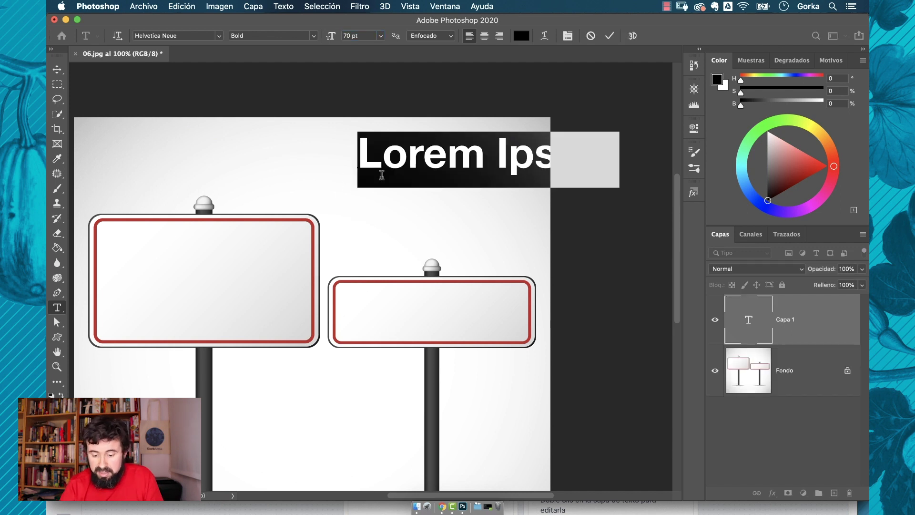
pyautogui.write('hjhjsdhjss')
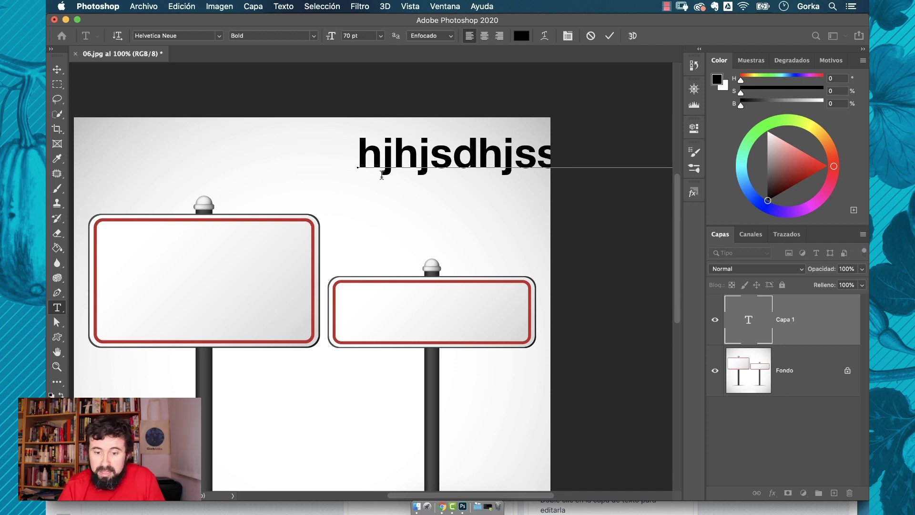
pyautogui.write('hjghghgh')
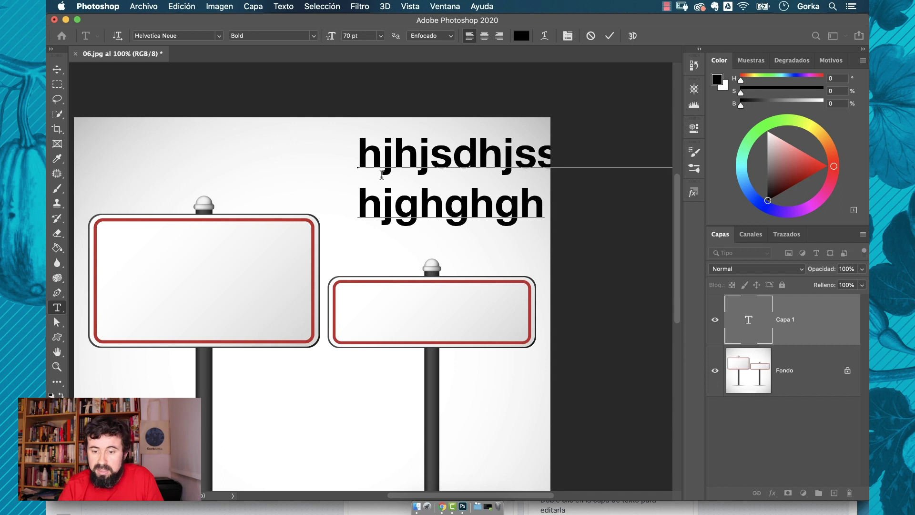
pyautogui.press('BackSpace')
pyautogui.hscroll(1, 428, 257)
pyautogui.write('ds')
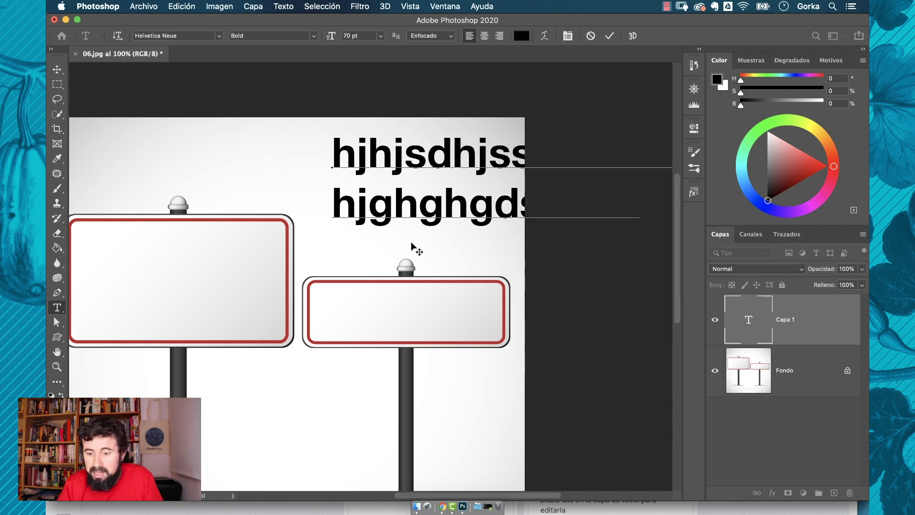
pyautogui.click(413, 248)
pyautogui.hscroll(-5, 333, 267)
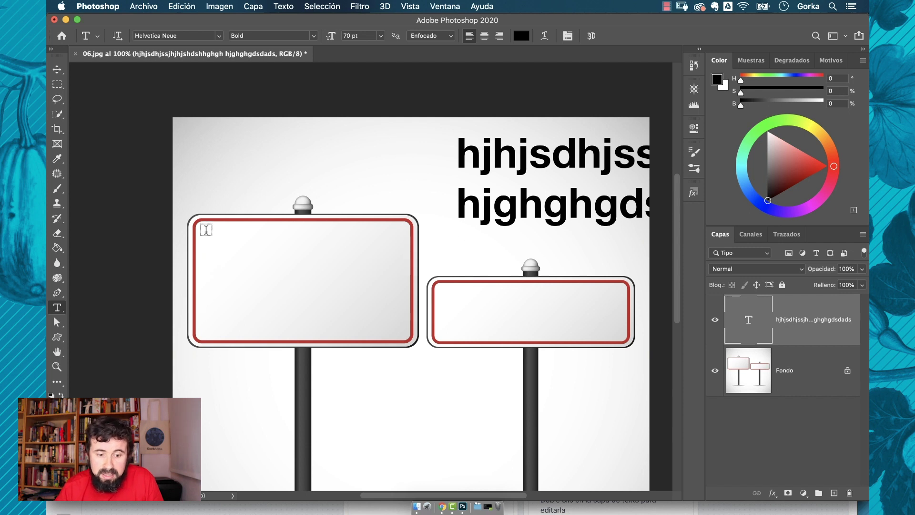
# - Draw a paragraph text box over the larger sign and enter "Villarriba del Prado" in it
pyautogui.moveTo(210, 233); pyautogui.dragTo(400, 387)
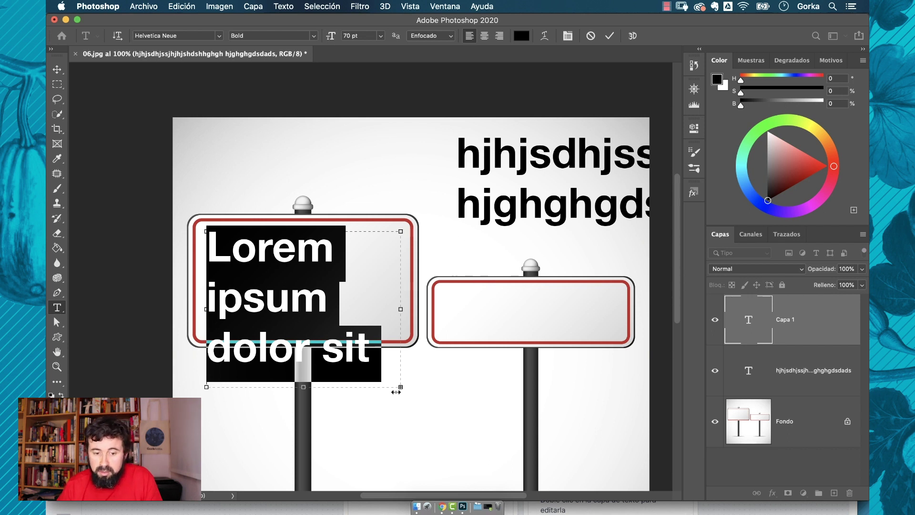
pyautogui.press('BackSpace')
pyautogui.write('Villarriba')
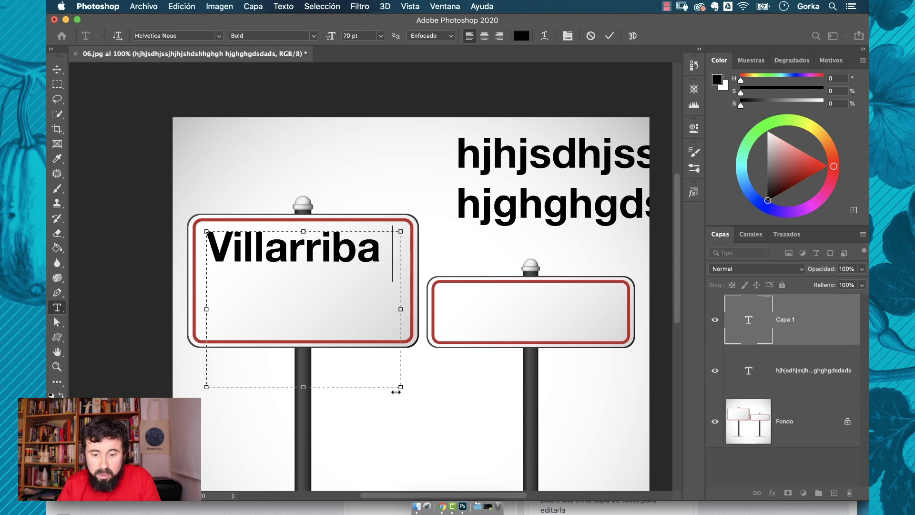
pyautogui.write(' del')
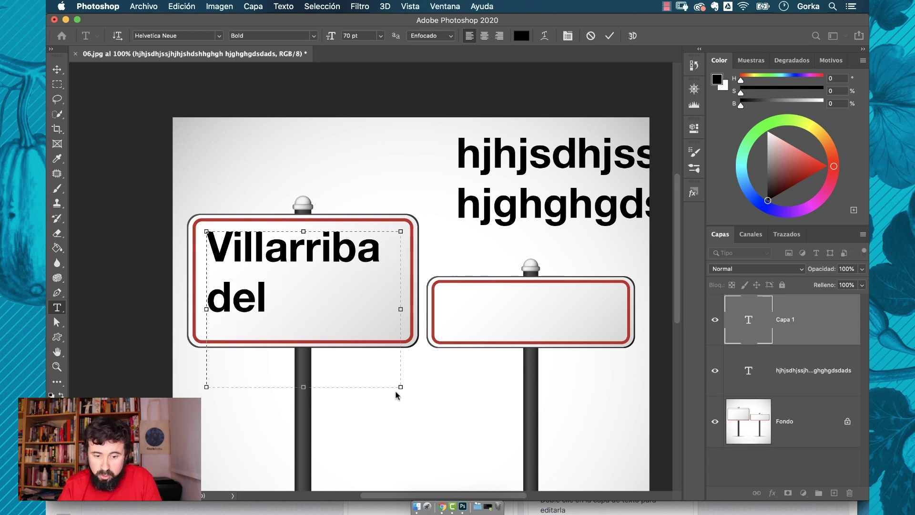
pyautogui.write(' Prado')
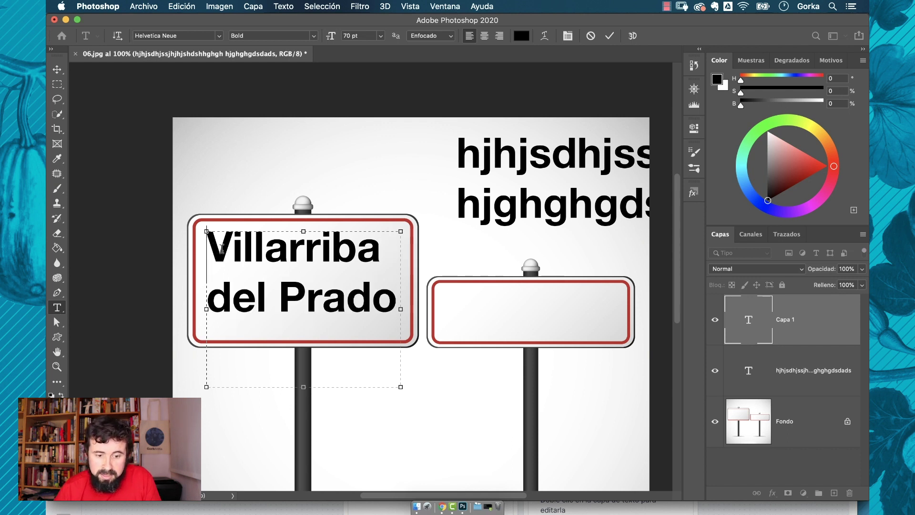
# - Centre-align the Villarriba del Prado text, commit it, and shift it slightly down to the middle of the larger sign
pyautogui.moveTo(222, 248); pyautogui.dragTo(422, 333)
pyautogui.click(484, 35)
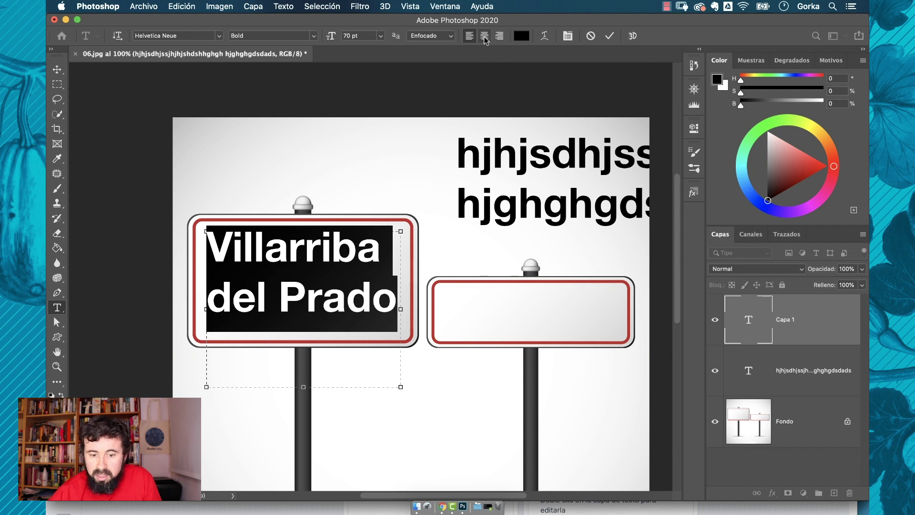
pyautogui.click(57, 69)
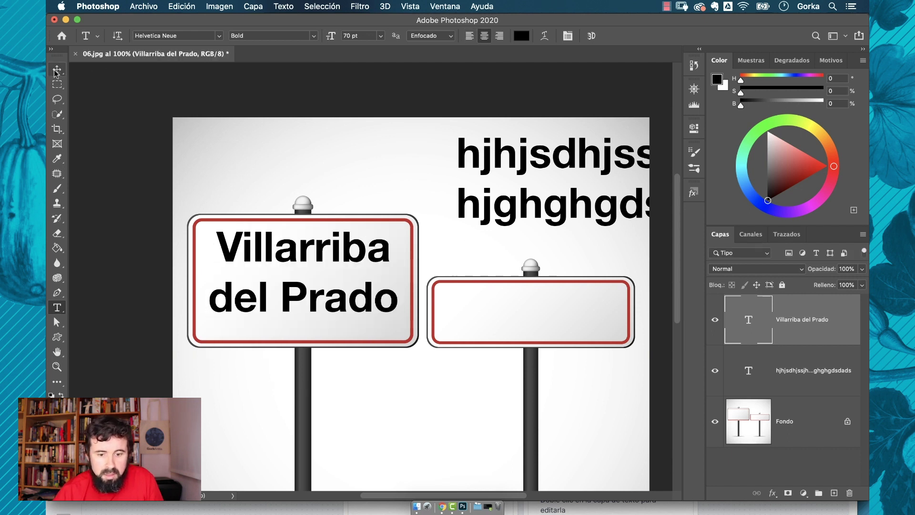
pyautogui.moveTo(292, 260); pyautogui.dragTo(292, 267)
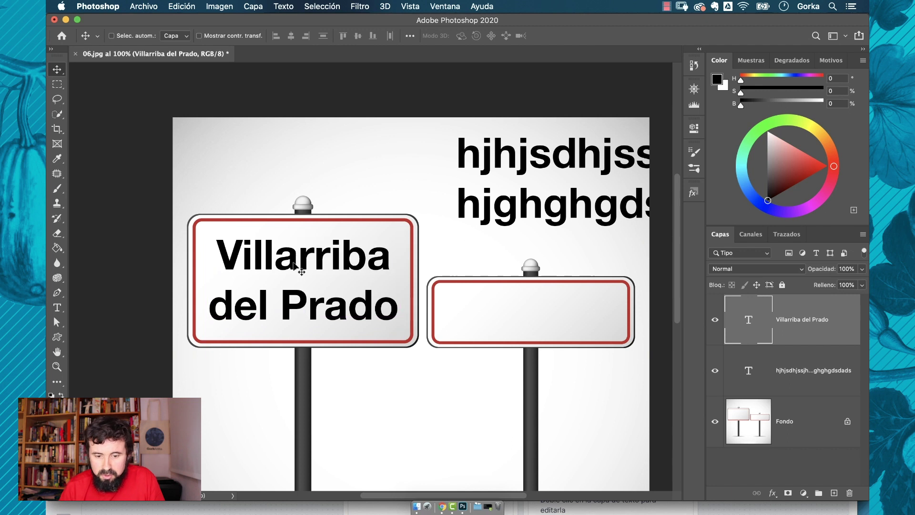
# - Delete the layer with the two lines of random filler letters
pyautogui.click(777, 378)
pyautogui.press('BackSpace')
# - Add the word "Madrid" as point text on the smaller sign
pyautogui.press('t')
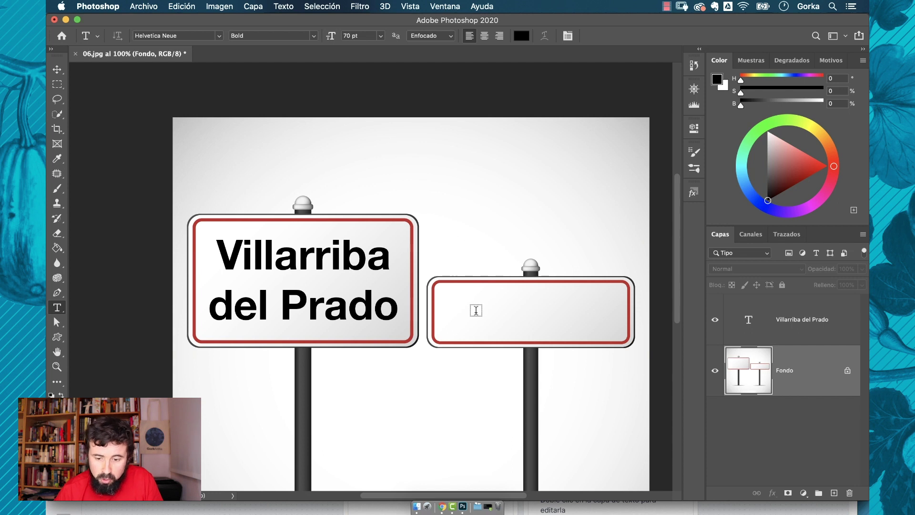
pyautogui.click(485, 315)
pyautogui.write('Madrid')
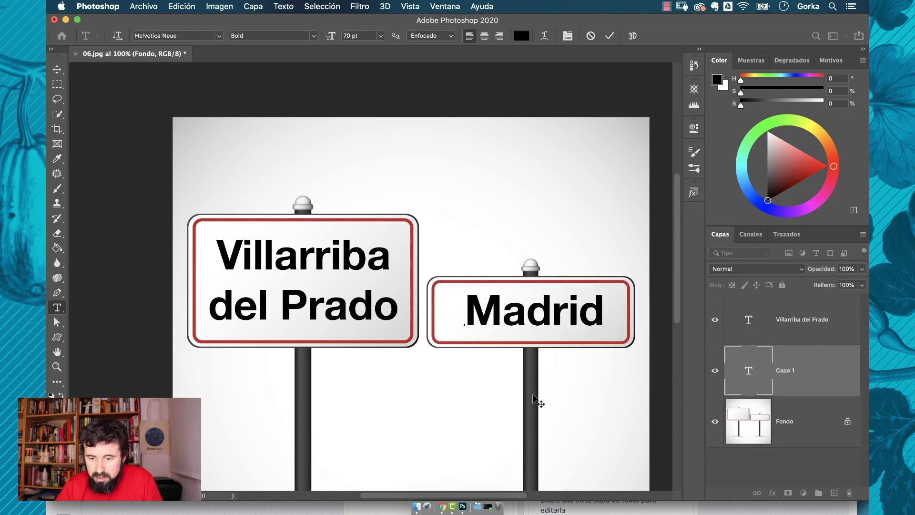
# - Enlarge the view to 300% around the word Madrid and examine its letters and baseline up close
pyautogui.press('super+plus')
pyautogui.press('super+plus')
pyautogui.hscroll(10, 534, 396)
pyautogui.scroll(-2, 534, 396)
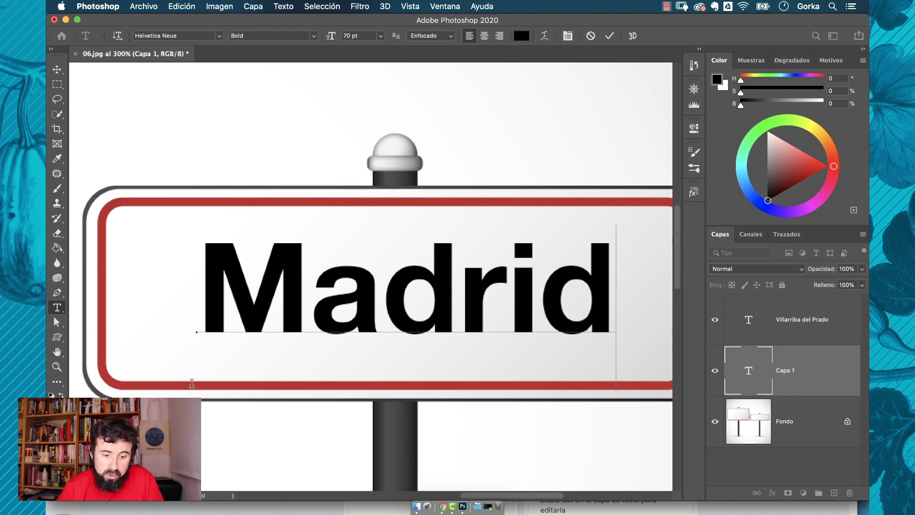
# - Try right alignment on the word Madrid, switch it to centred alignment, and move it back toward the middle of the smaller sign
pyautogui.click(499, 36)
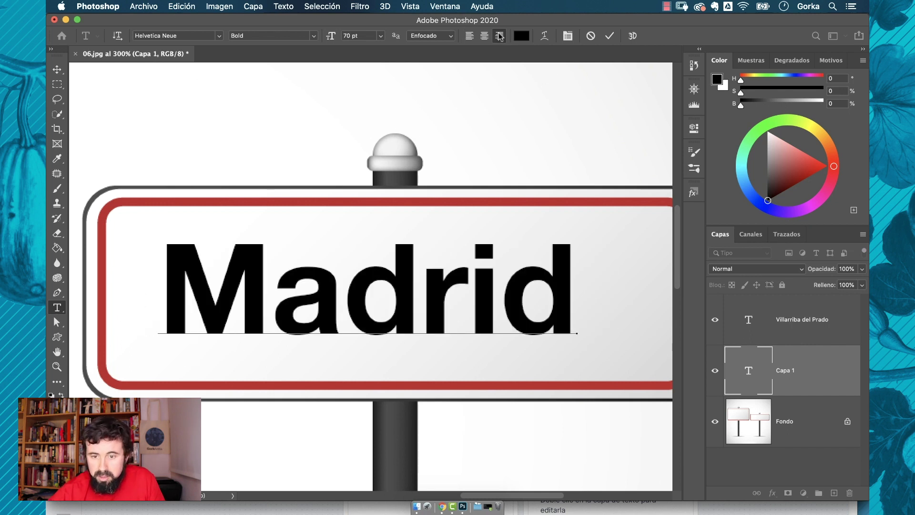
pyautogui.click(484, 36)
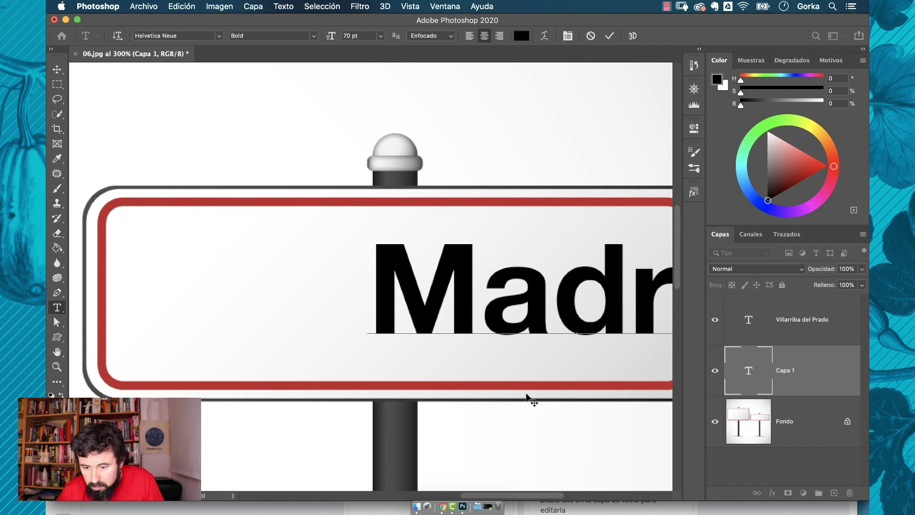
pyautogui.moveTo(527, 399); pyautogui.dragTo(412, 405)
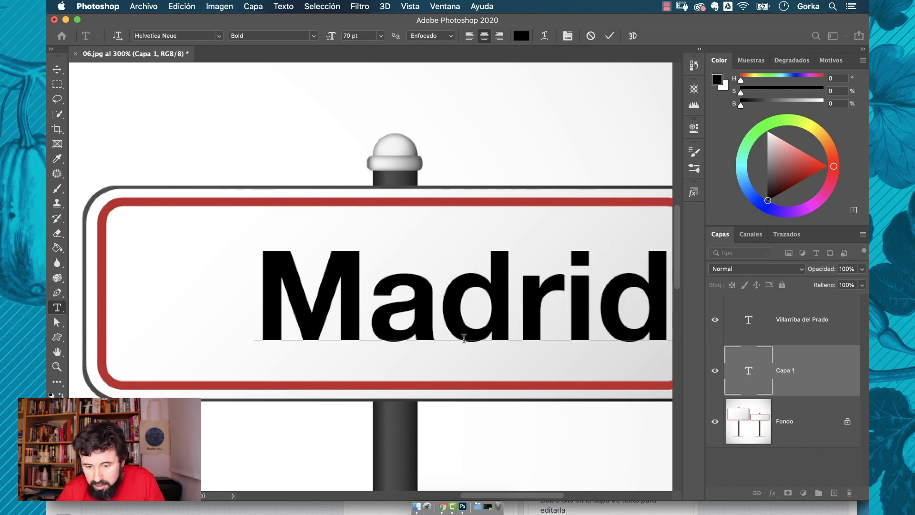
# - Test an extra space between "Ma" and "drid", remove it, and commit the word after shifting it slightly on the sign
pyautogui.click(440, 320)
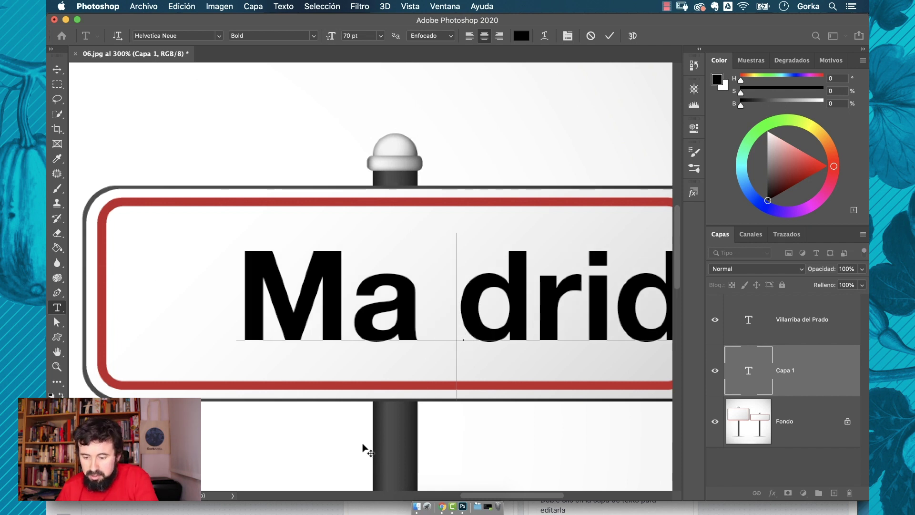
pyautogui.press('BackSpace')
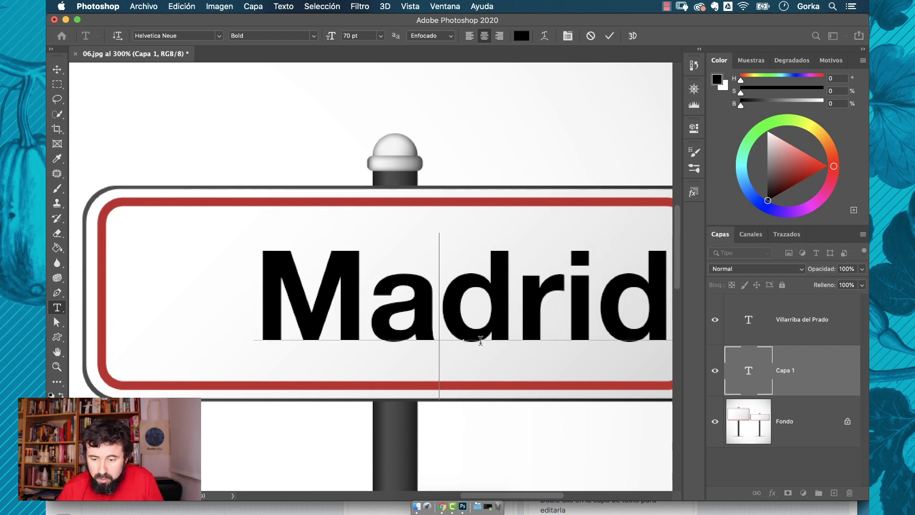
pyautogui.moveTo(536, 448); pyautogui.dragTo(488, 443)
pyautogui.press('super+Return')
# - Place new "Lorem Ipsum" point text in the empty background above the smaller sign and set its size to 12 pt
pyautogui.press('v')
pyautogui.press('super+plus')
pyautogui.press('super+plus')
pyautogui.scroll(10, 156, 123)
pyautogui.hscroll(-5, 156, 123)
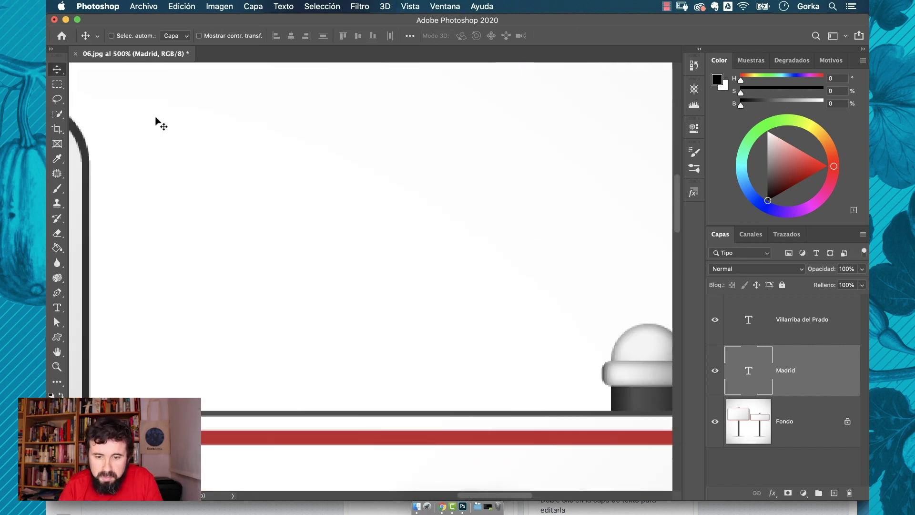
pyautogui.press('t')
pyautogui.click(249, 242)
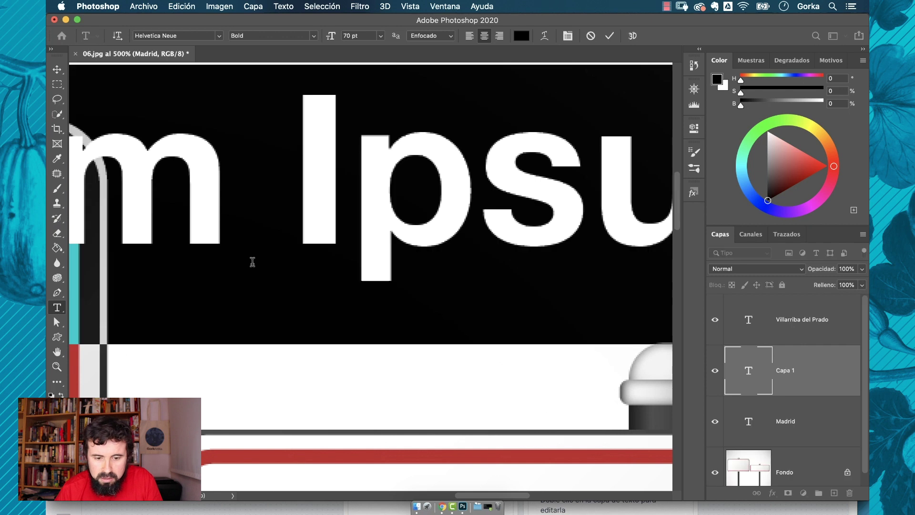
pyautogui.click(379, 36)
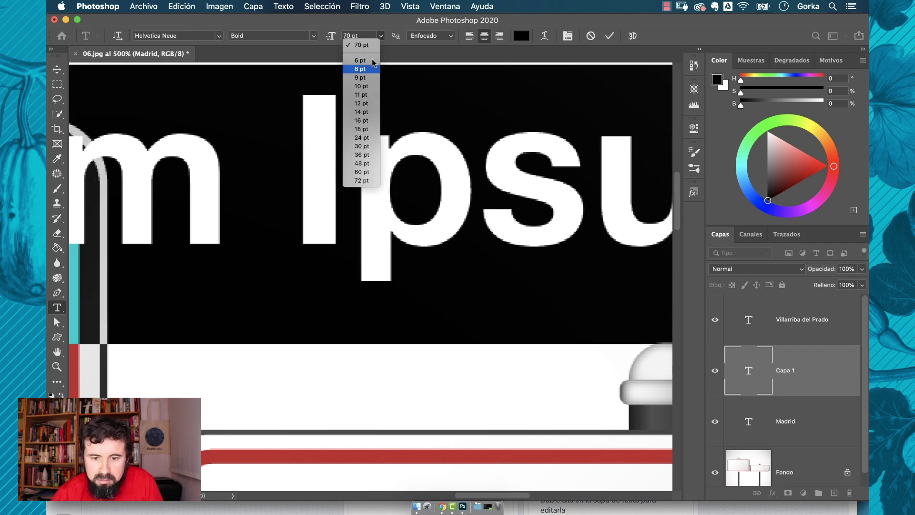
pyautogui.click(362, 103)
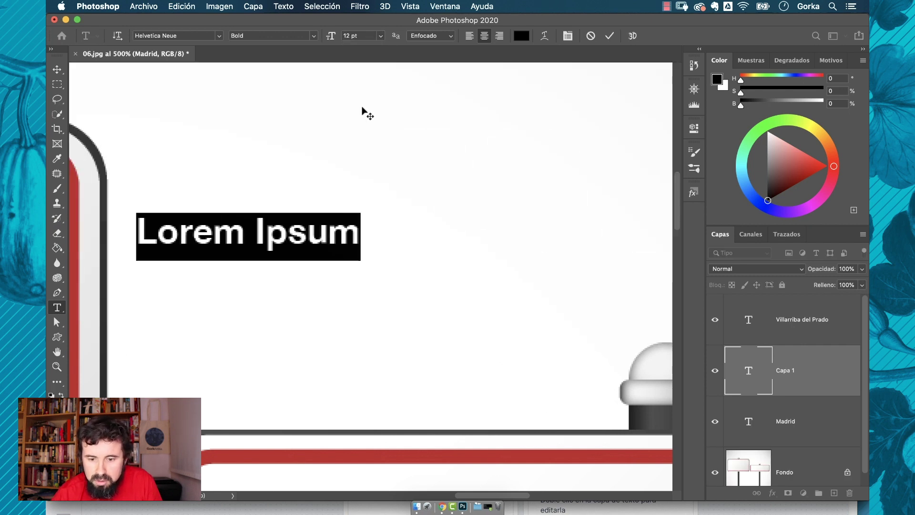
# - Set the Lorem Ipsum text to the Regular style, commit it, and shift it slightly to the right
pyautogui.click(316, 37)
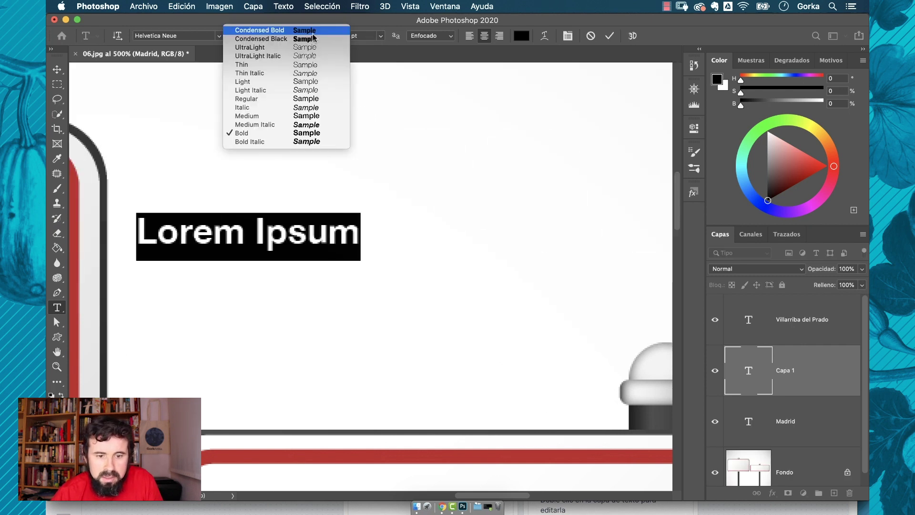
pyautogui.click(287, 99)
pyautogui.press('Escape')
pyautogui.press('v')
pyautogui.moveTo(272, 257); pyautogui.dragTo(318, 255)
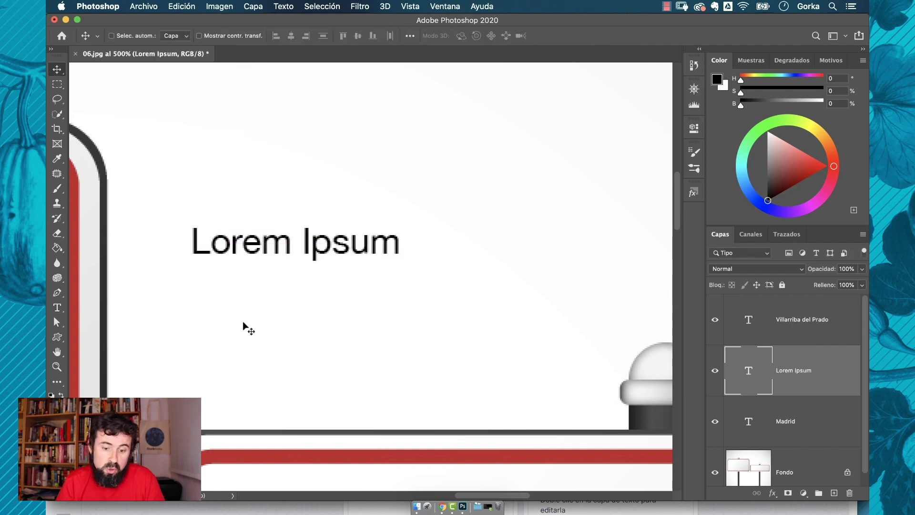
# - Set the anti-aliasing of the Lorem Ipsum text to Ninguno while inspecting its letter edges at 1200% zoom
pyautogui.press('super')
pyautogui.press('super+plus')
pyautogui.press('super+plus')
pyautogui.press('super+plus')
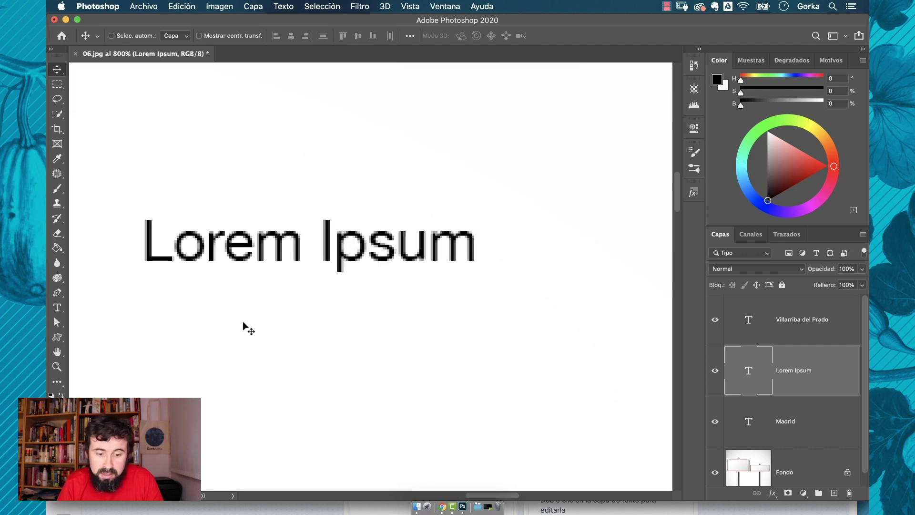
pyautogui.press('super+plus')
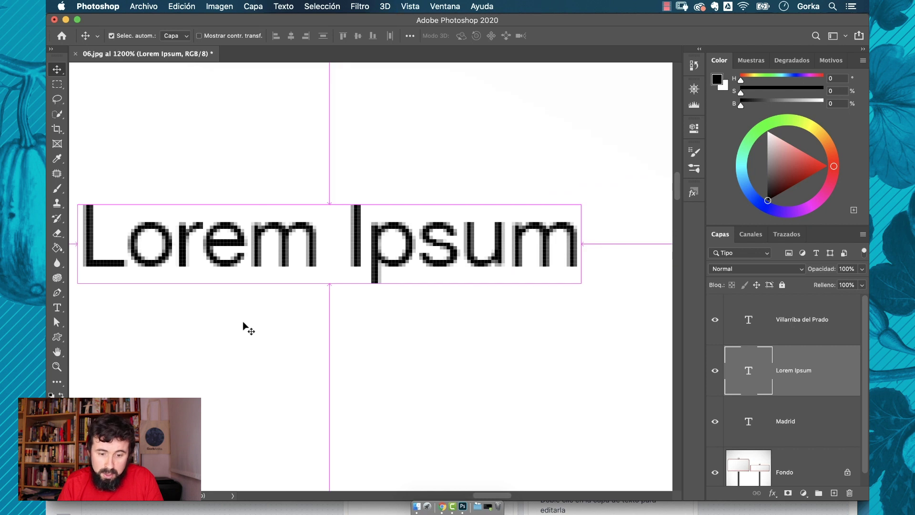
pyautogui.hscroll(-2, 246, 327)
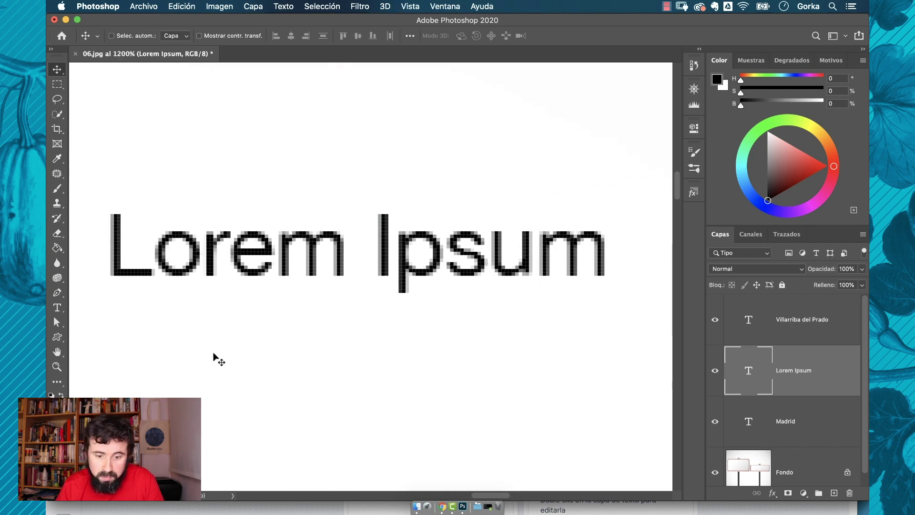
pyautogui.press('t')
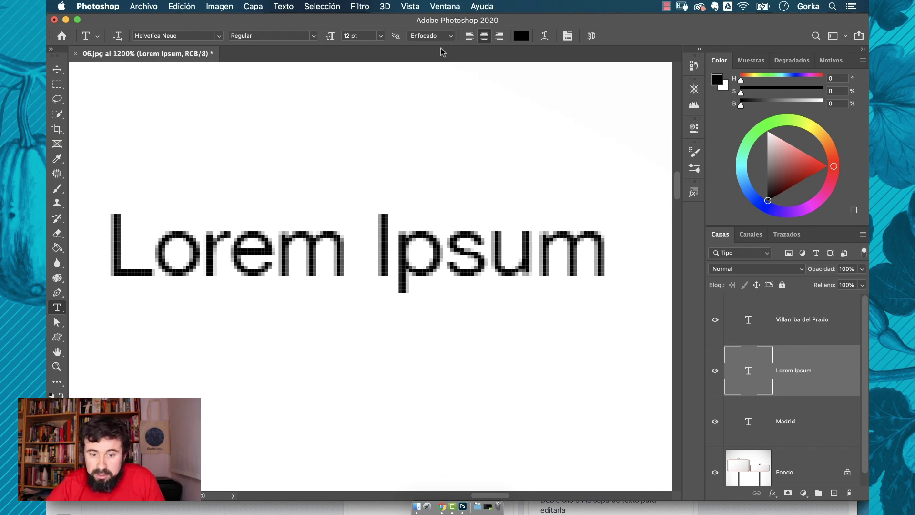
pyautogui.click(448, 36)
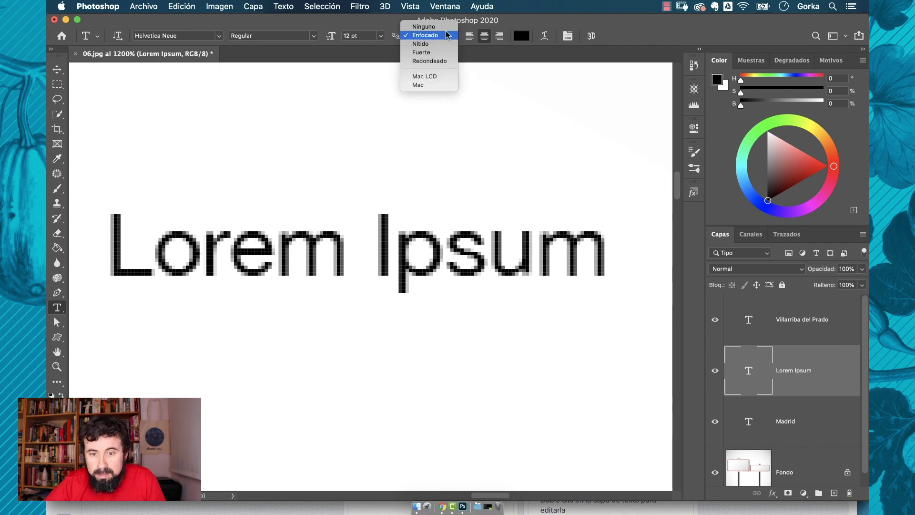
pyautogui.click(446, 27)
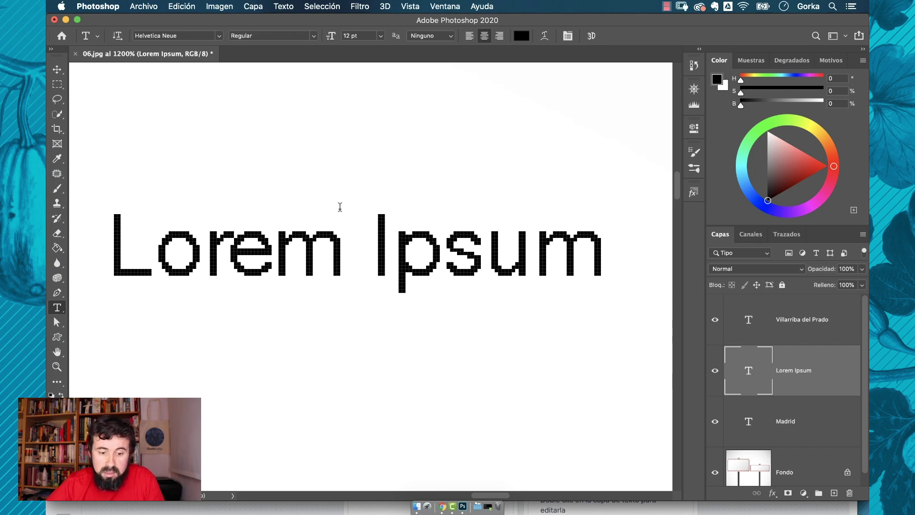
# - Compare the Nítido and Fuerte anti-aliasing methods on the Lorem Ipsum text and finish with Redondeado
pyautogui.click(428, 36)
pyautogui.click(431, 53)
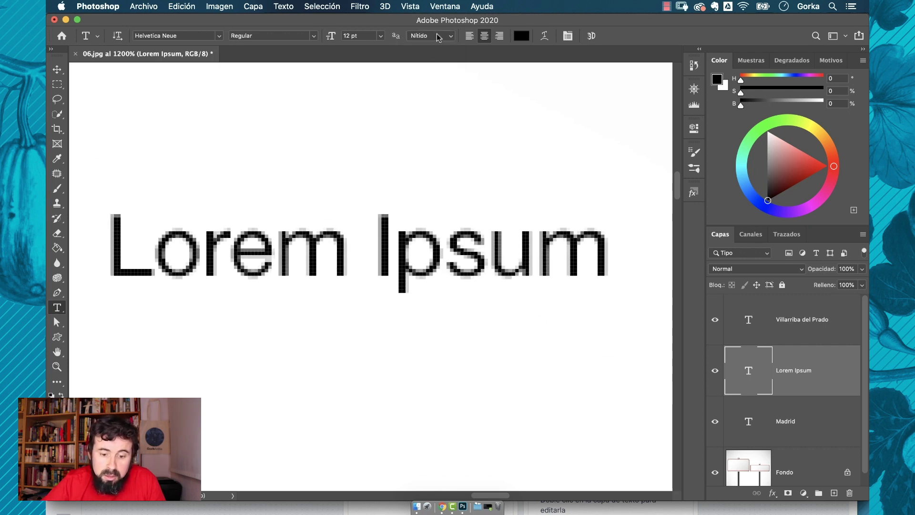
pyautogui.click(433, 36)
pyautogui.click(433, 43)
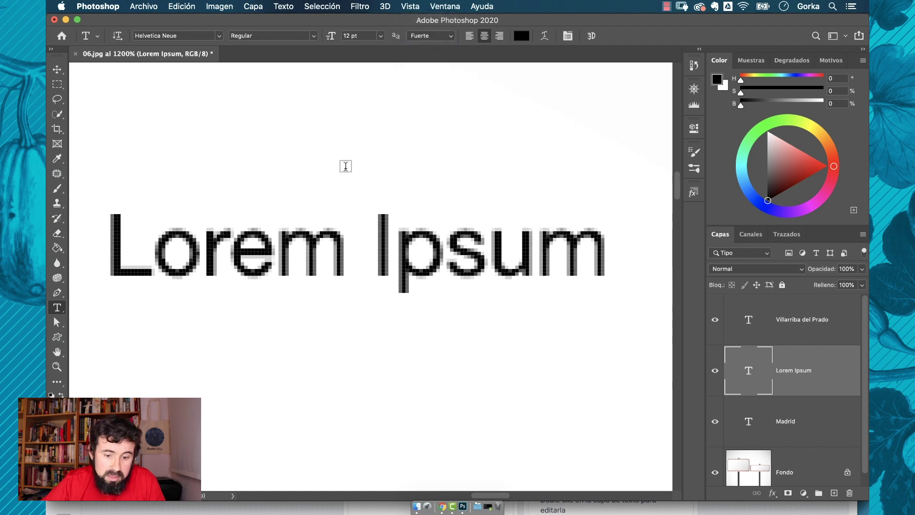
pyautogui.click(427, 36)
pyautogui.click(429, 45)
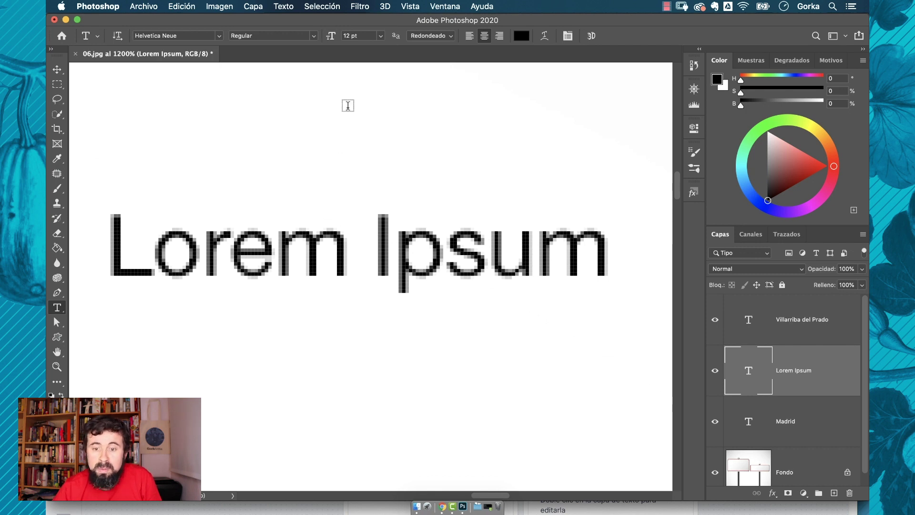
# - Display the detailed character settings and examine them, followed by the paragraph settings
pyautogui.click(439, 10)
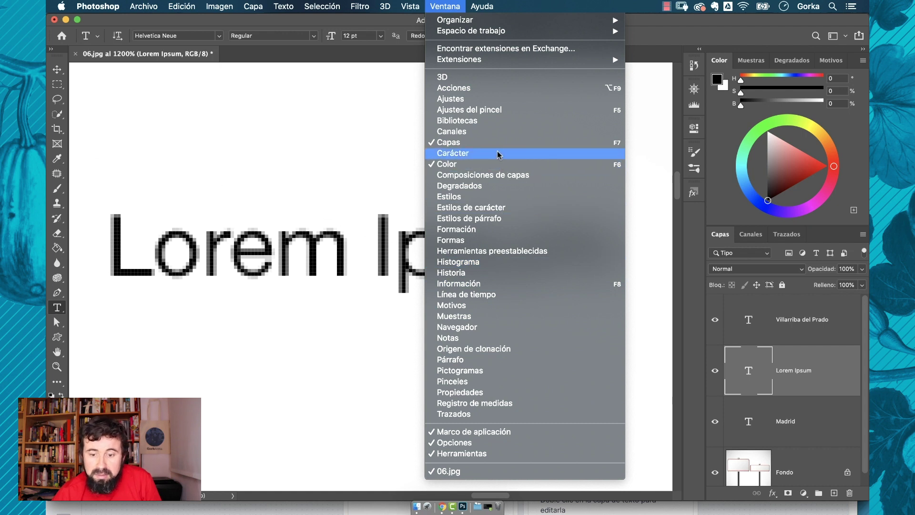
pyautogui.press('Escape')
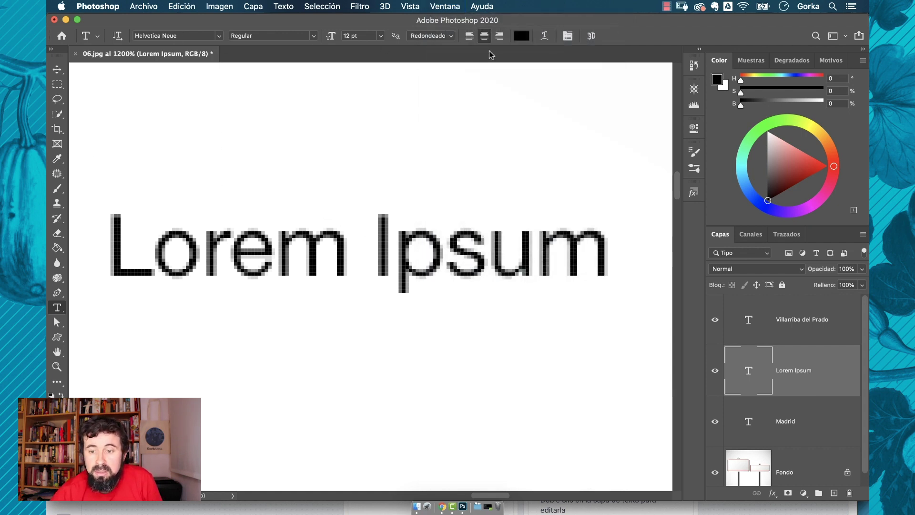
pyautogui.click(568, 36)
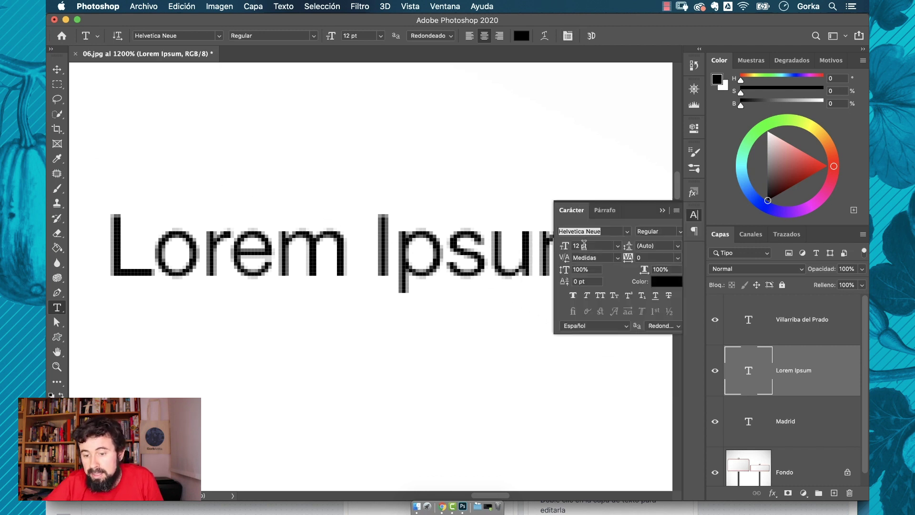
pyautogui.click(607, 212)
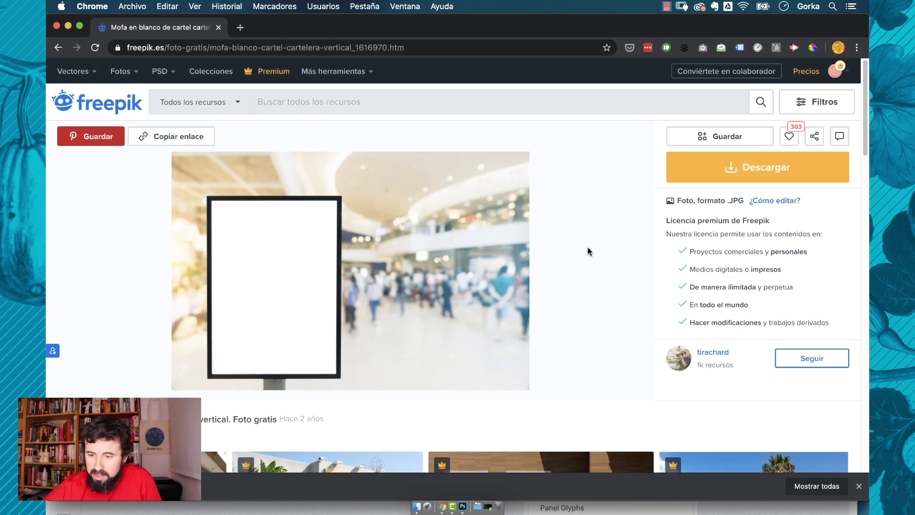
# - Download the blank vertical billboard photo from Freepik and add a committed paragraph text box spanning its white panel in Photoshop
pyautogui.click(710, 176)
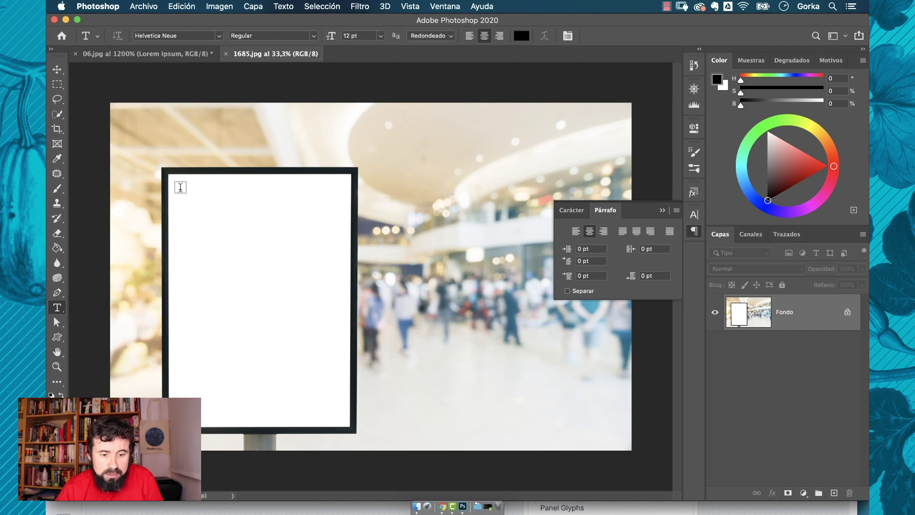
pyautogui.moveTo(180, 187); pyautogui.dragTo(341, 415)
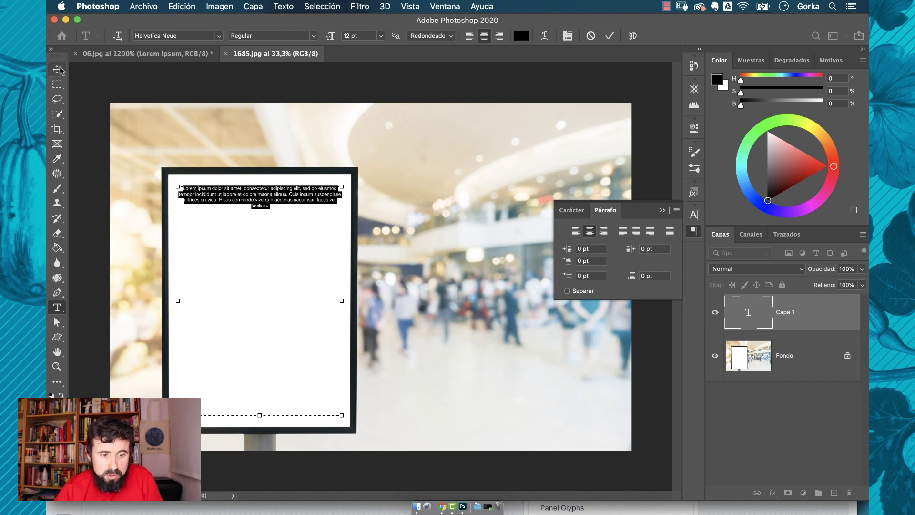
pyautogui.press('super+Return')
pyautogui.press('v')
# - Re-edit the billboard paragraph text and insert two more Lorem Ipsum placeholder passages after its first paragraph
pyautogui.press('super+plus')
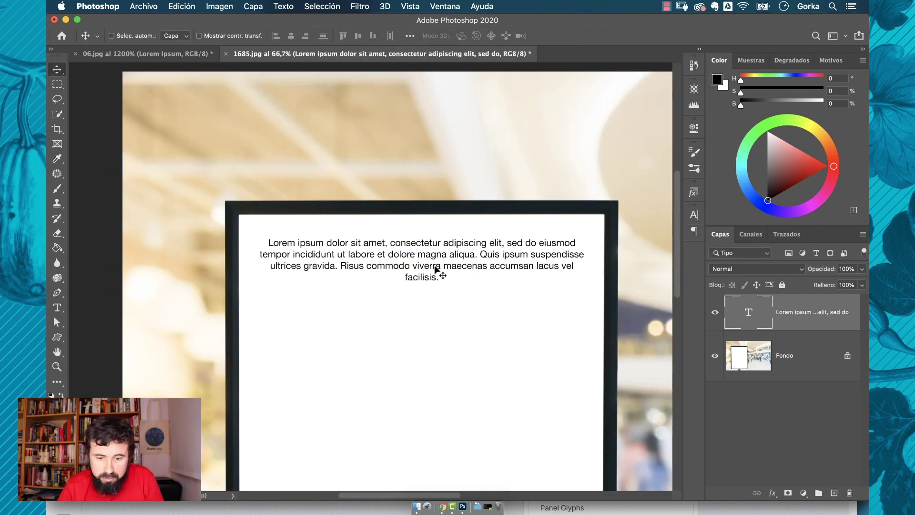
pyautogui.hscroll(3, 436, 269)
pyautogui.scroll(-3, 436, 269)
pyautogui.press('t')
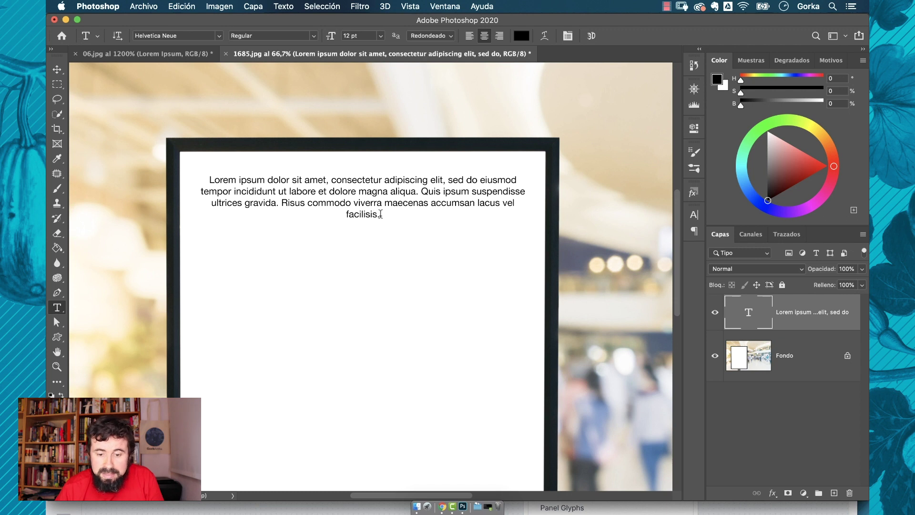
pyautogui.click(379, 214)
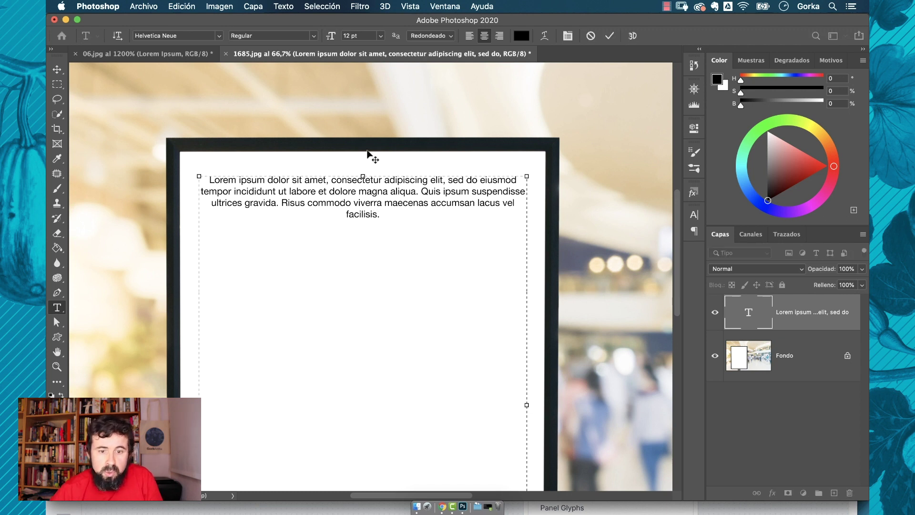
pyautogui.click(283, 6)
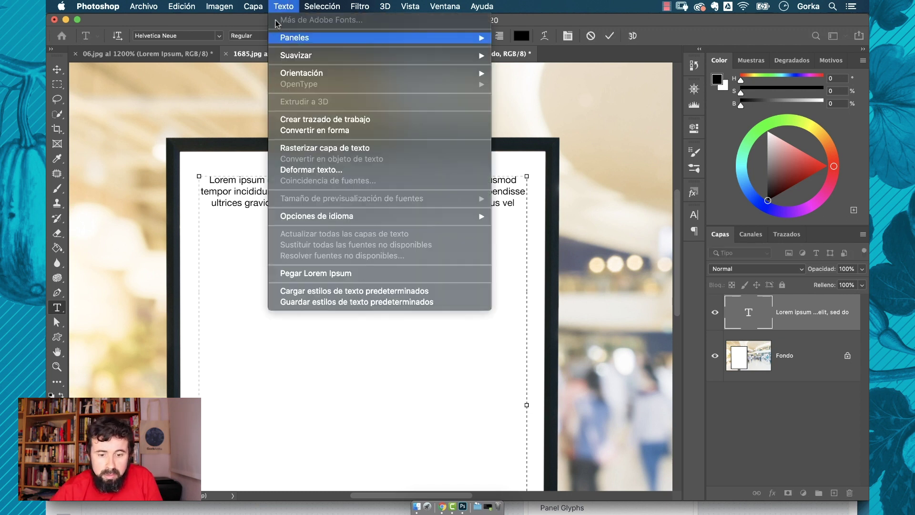
pyautogui.click(351, 273)
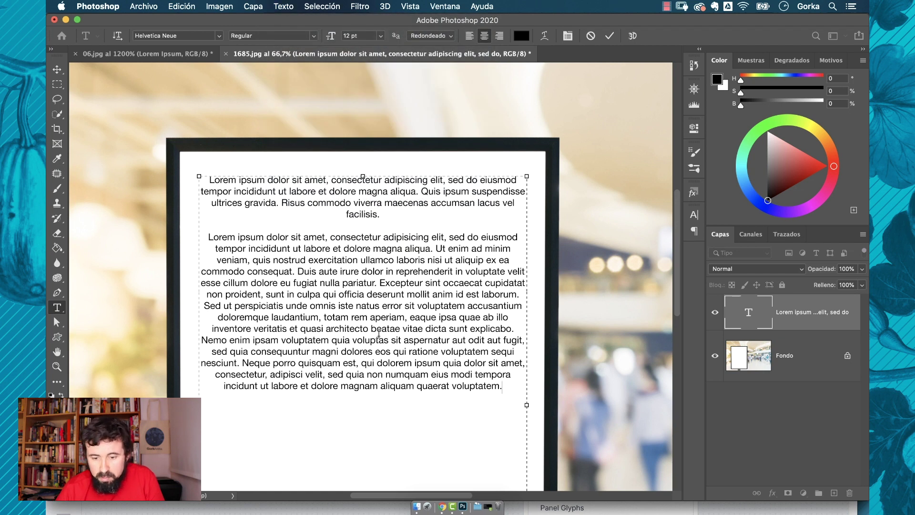
pyautogui.click(289, 5)
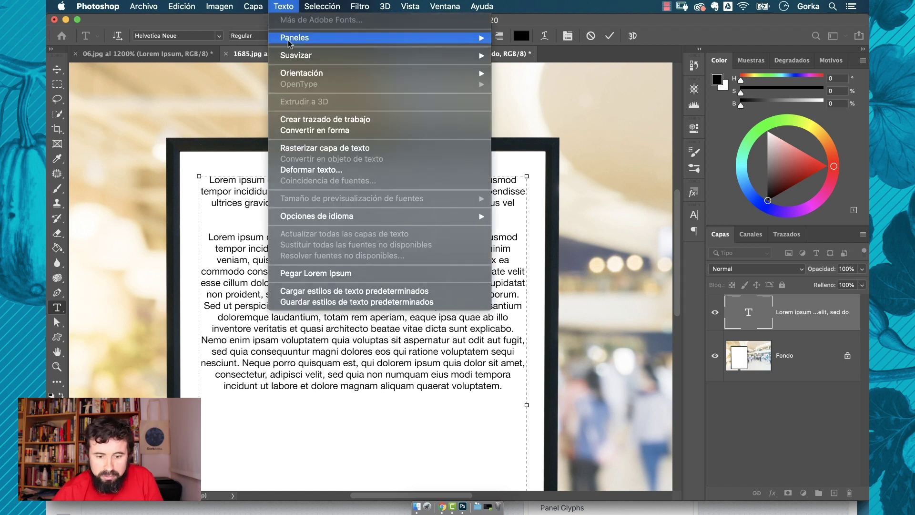
pyautogui.click(327, 273)
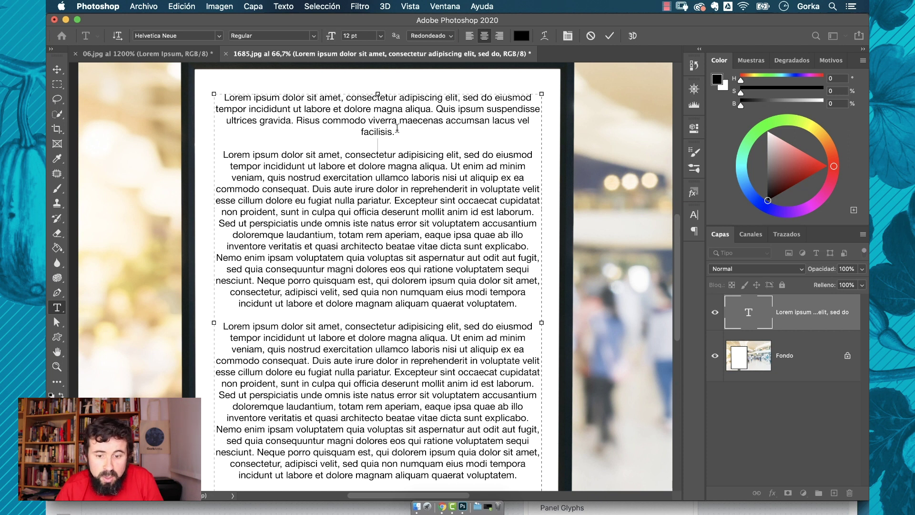
# - Remove the blank lines separating the three Lorem Ipsum paragraphs
pyautogui.press('Delete')
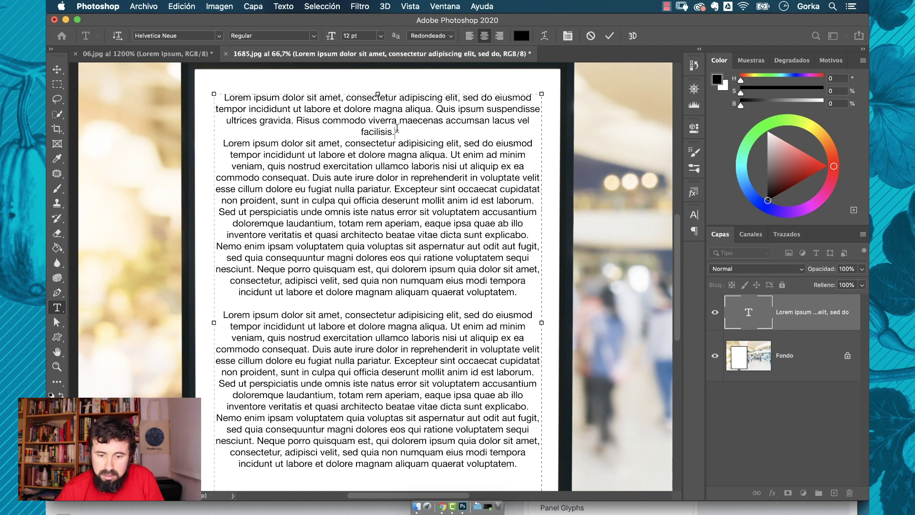
pyautogui.press('Delete')
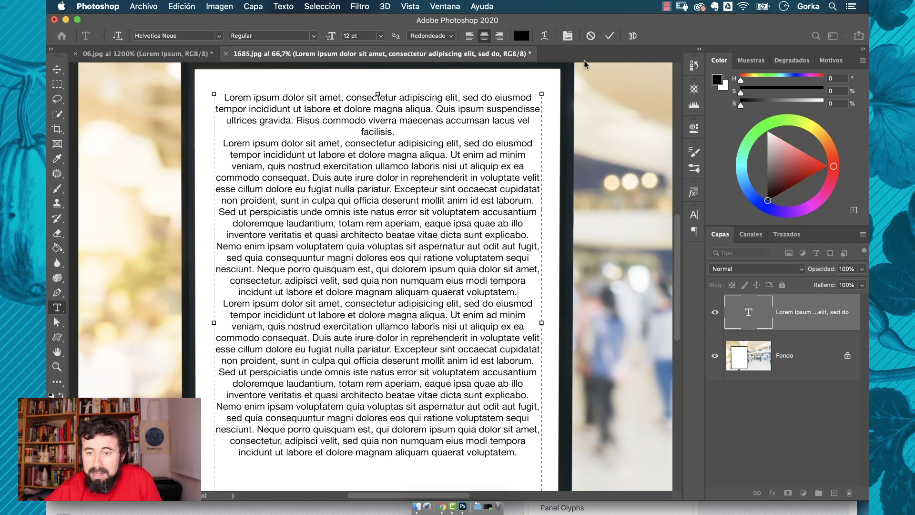
# - Display the paragraph settings and try left, centre and right alignment on the first Lorem Ipsum paragraph
pyautogui.click(567, 35)
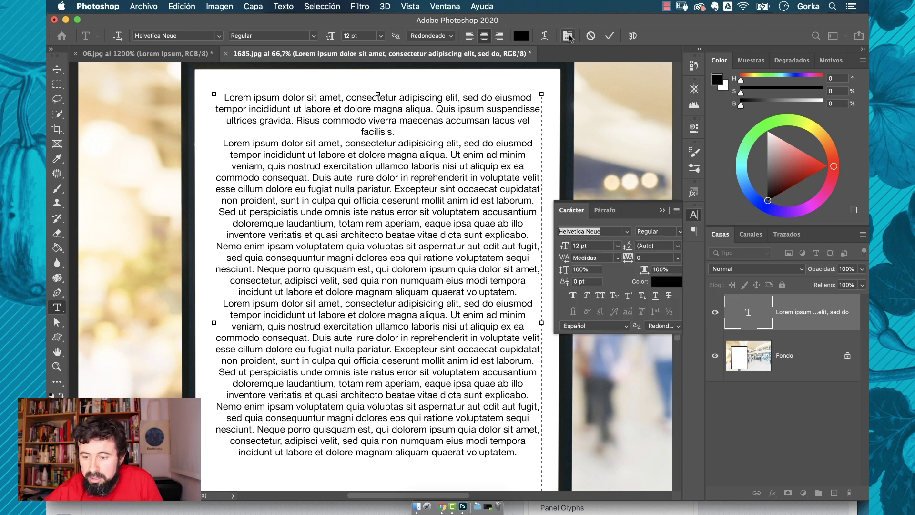
pyautogui.click(605, 209)
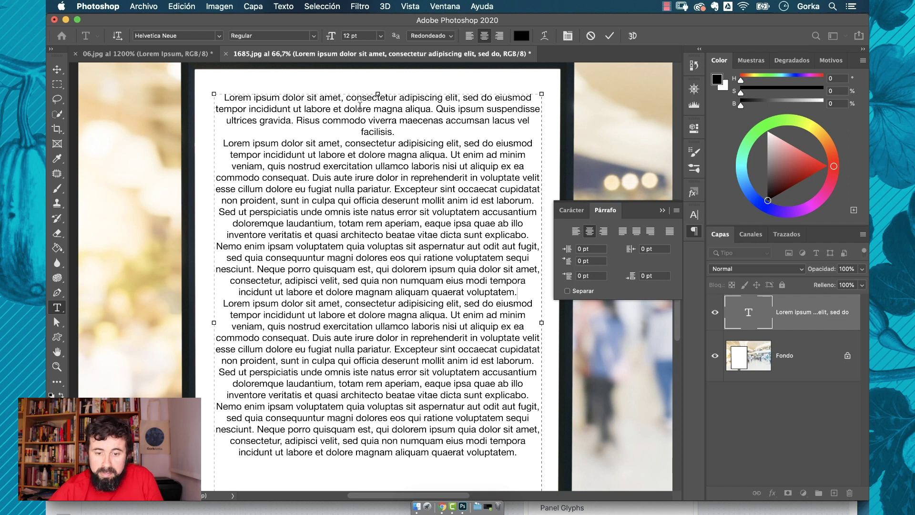
pyautogui.click(576, 232)
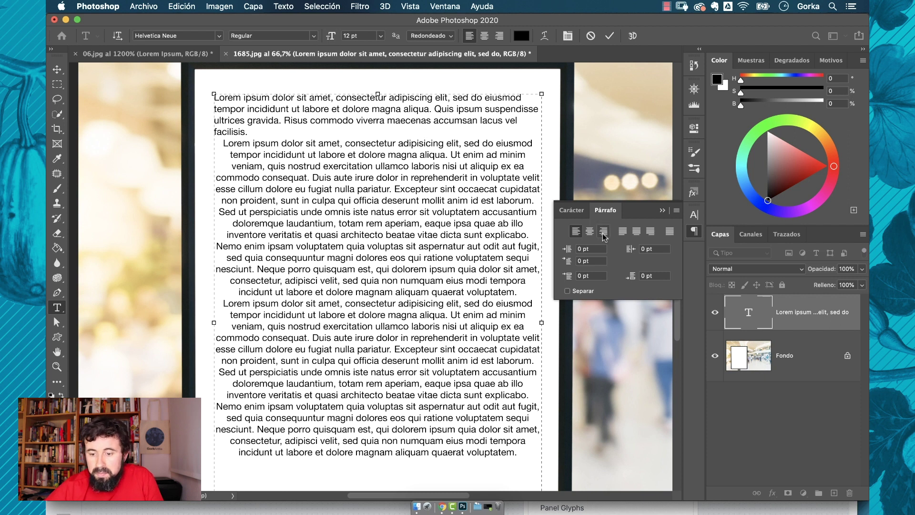
pyautogui.click(589, 232)
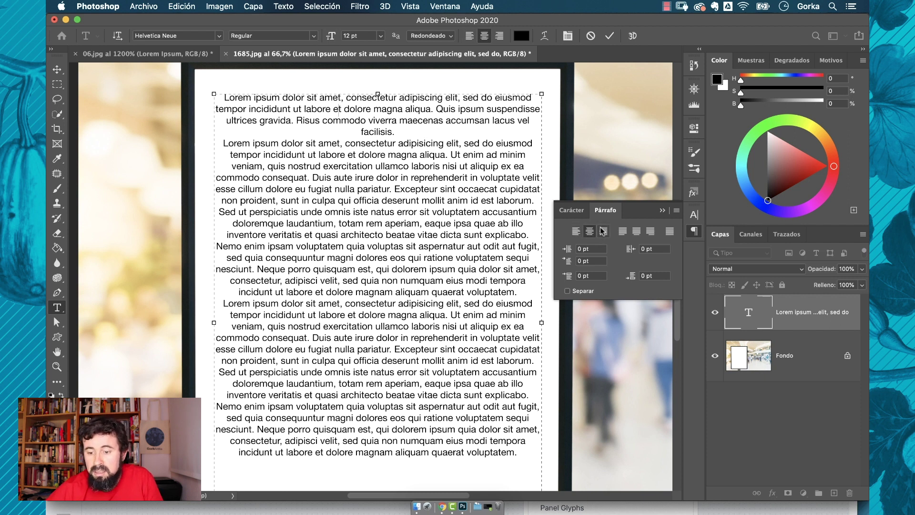
pyautogui.click(603, 232)
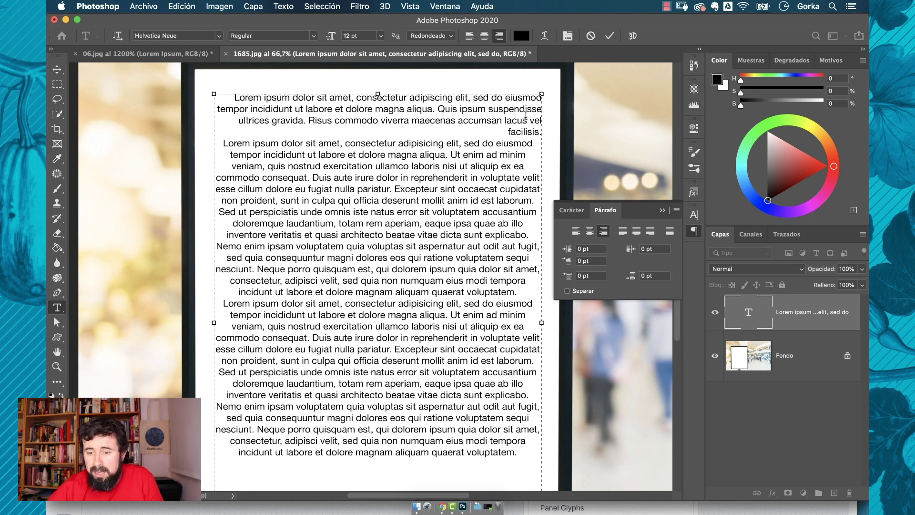
# - Justify the first paragraph with its last line aligned left, centred and right in turn to compare the options
pyautogui.click(623, 232)
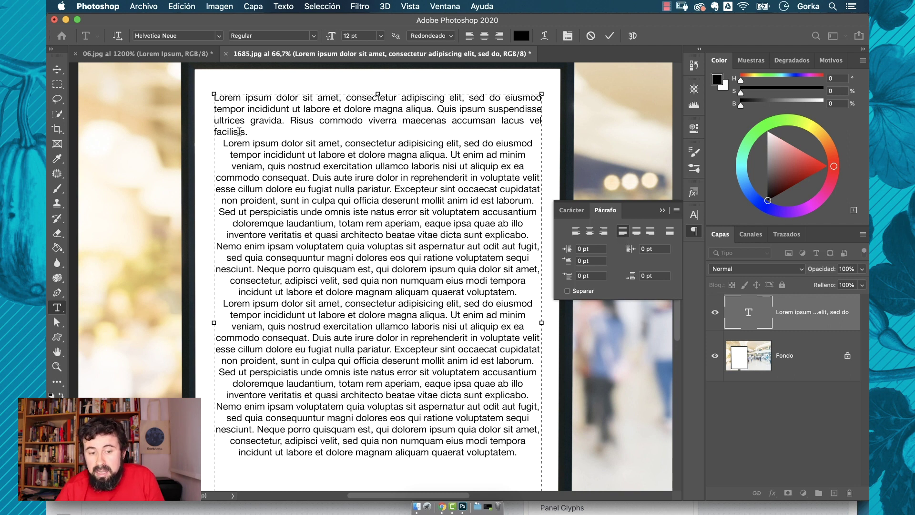
pyautogui.click(637, 232)
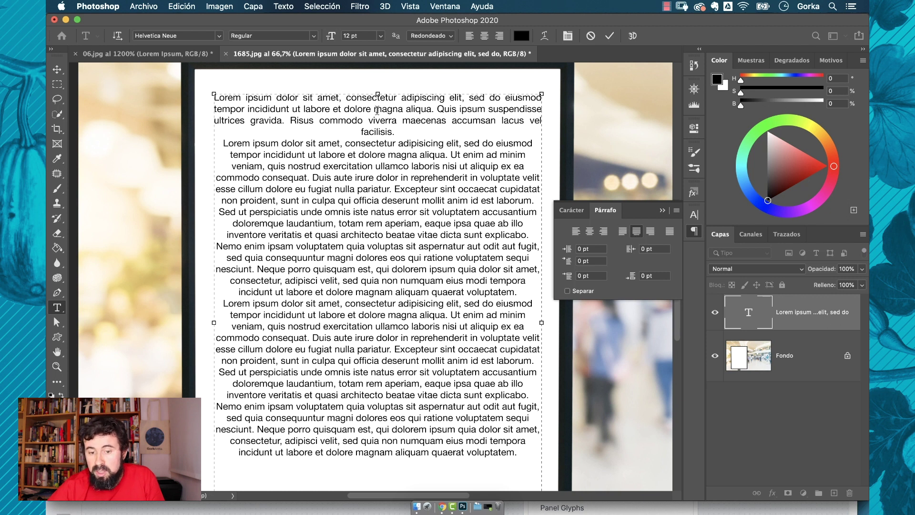
pyautogui.click(651, 232)
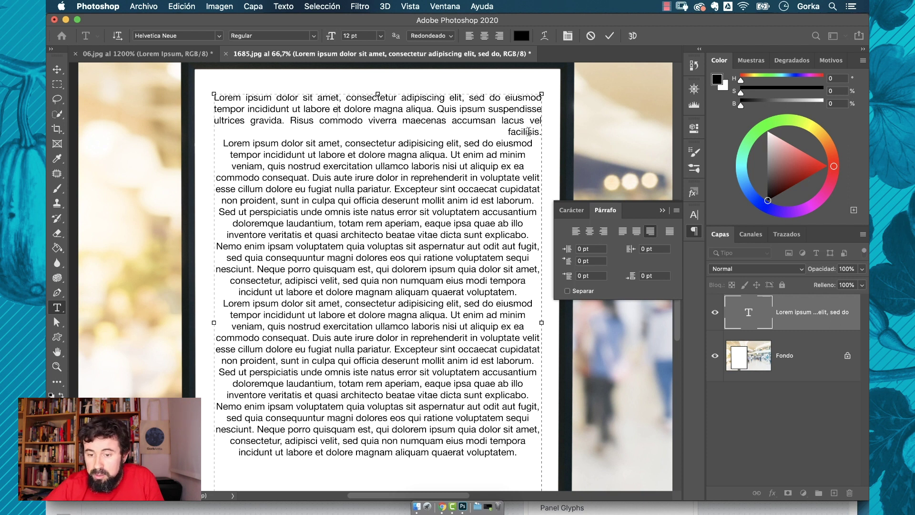
# - Copy "ut aliquip ex ea" from the second paragraph to the end of the first and fully justify the first paragraph
pyautogui.moveTo(458, 166); pyautogui.dragTo(528, 168)
pyautogui.press('super+c')
pyautogui.click(539, 133)
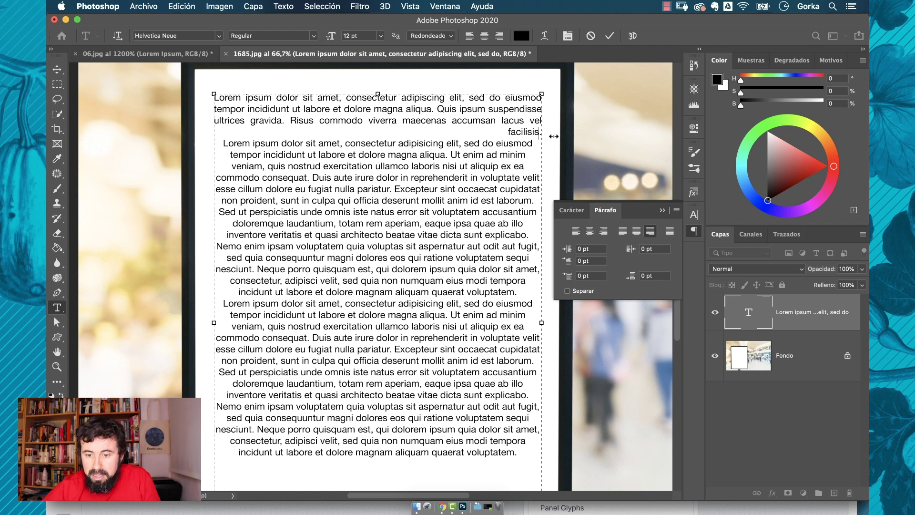
pyautogui.press('super+v')
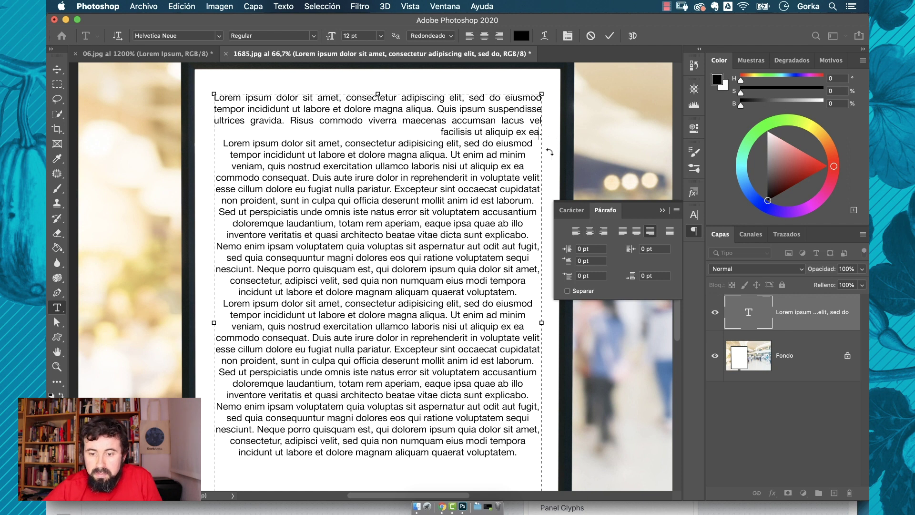
pyautogui.click(670, 231)
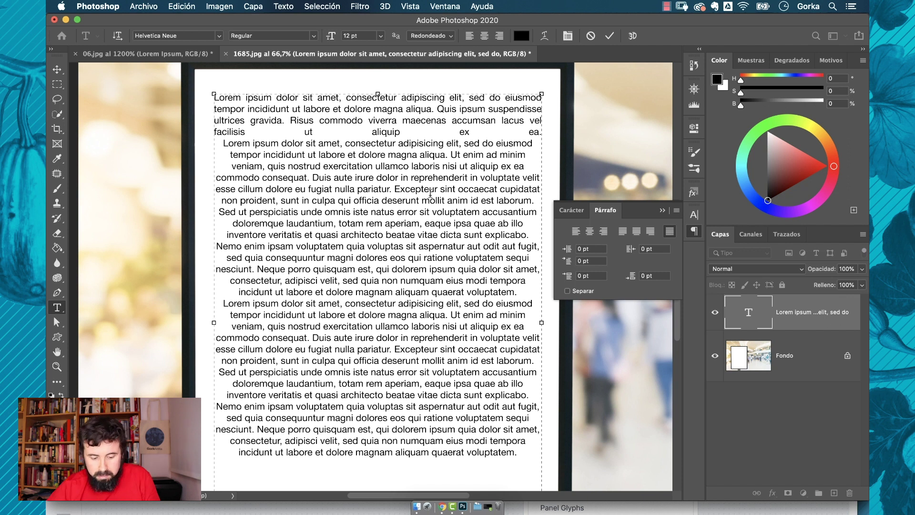
# - Justify all three paragraphs with their last lines aligned left
pyautogui.click(430, 197)
pyautogui.press('super+a')
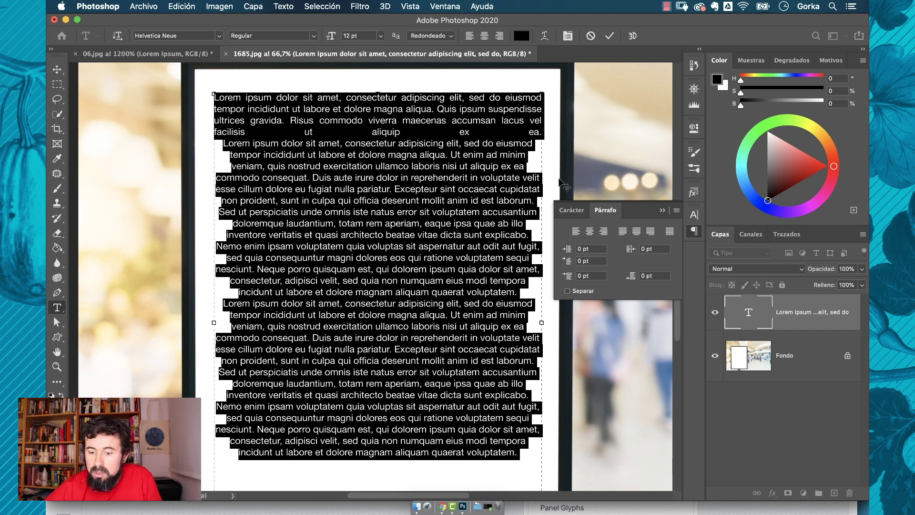
pyautogui.click(623, 232)
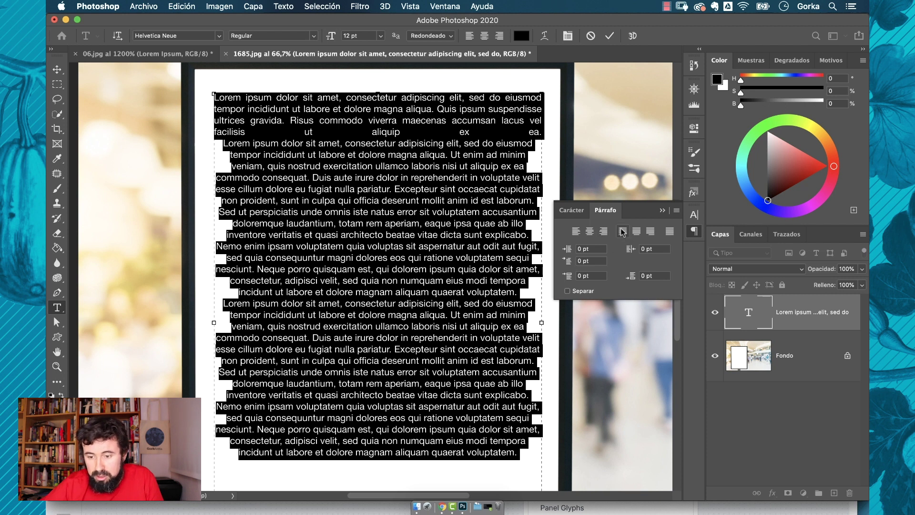
pyautogui.click(312, 128)
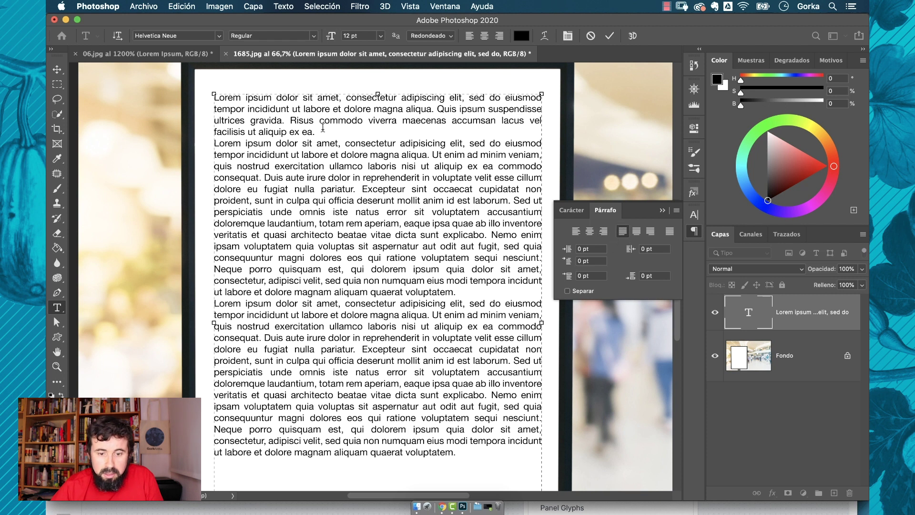
# - Set the first paragraph's left indent to 30 pt
pyautogui.moveTo(315, 131); pyautogui.dragTo(208, 102)
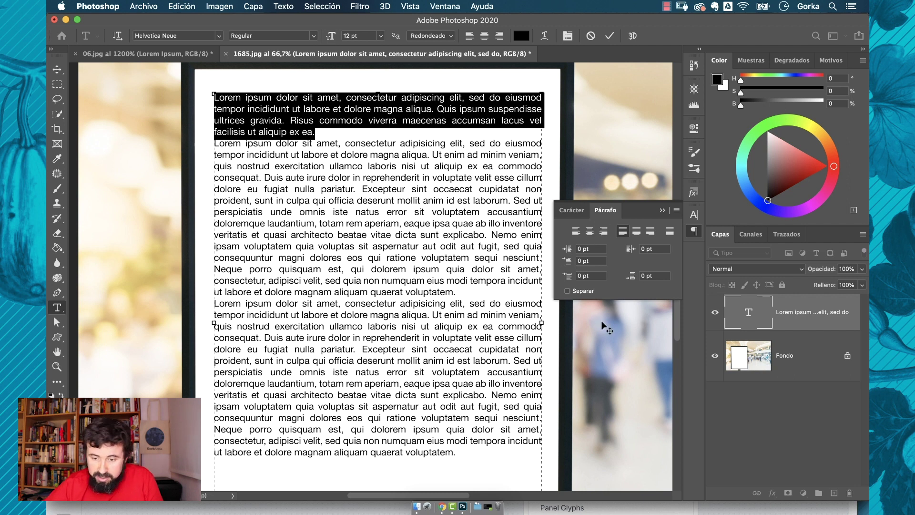
pyautogui.click(591, 249)
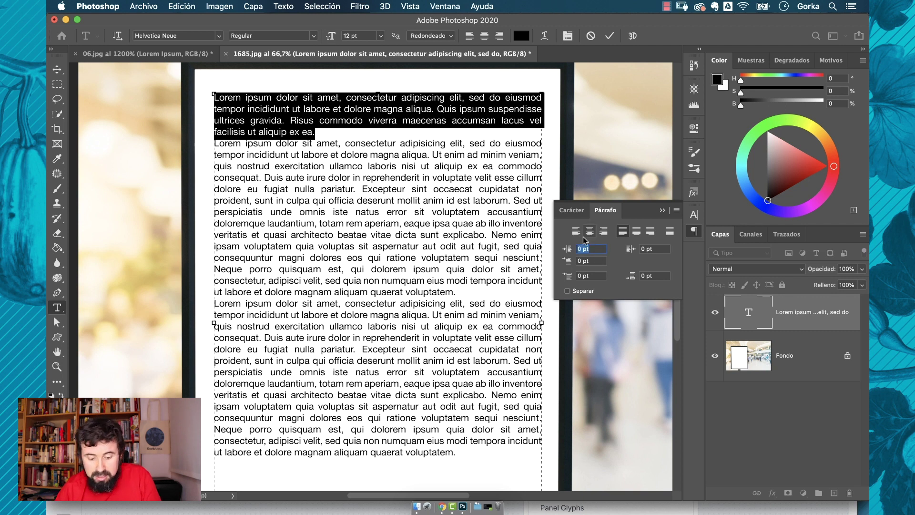
pyautogui.press('Left')
pyautogui.write('3')
pyautogui.press('Tab')
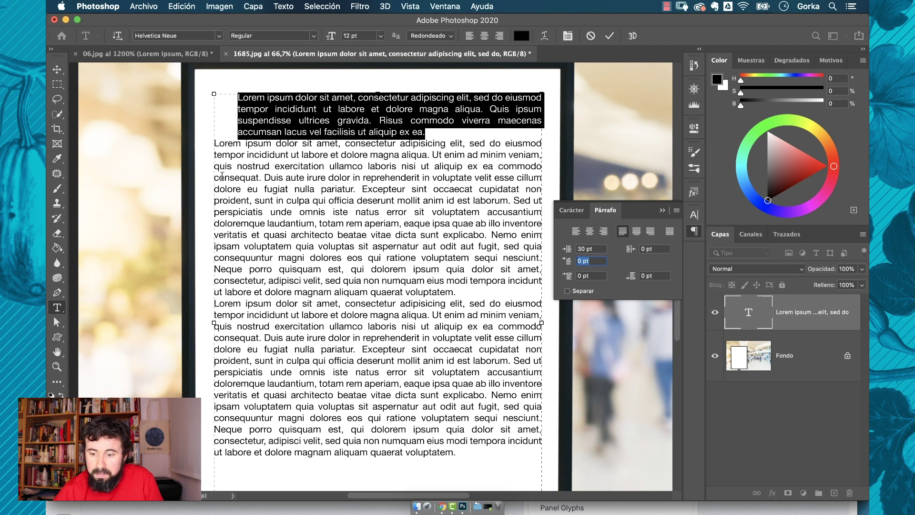
# - Set the second paragraph's right indent to 50 pt
pyautogui.moveTo(228, 144); pyautogui.dragTo(241, 164)
pyautogui.click(309, 200)
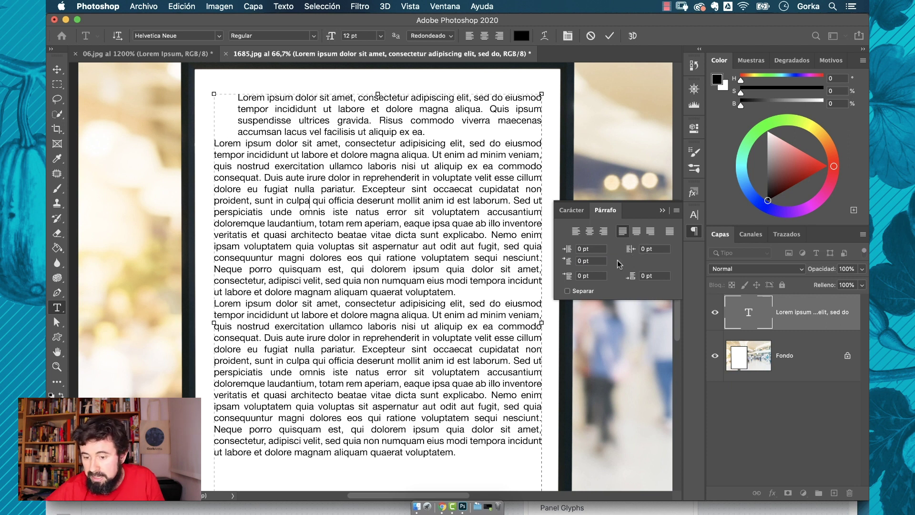
pyautogui.click(642, 249)
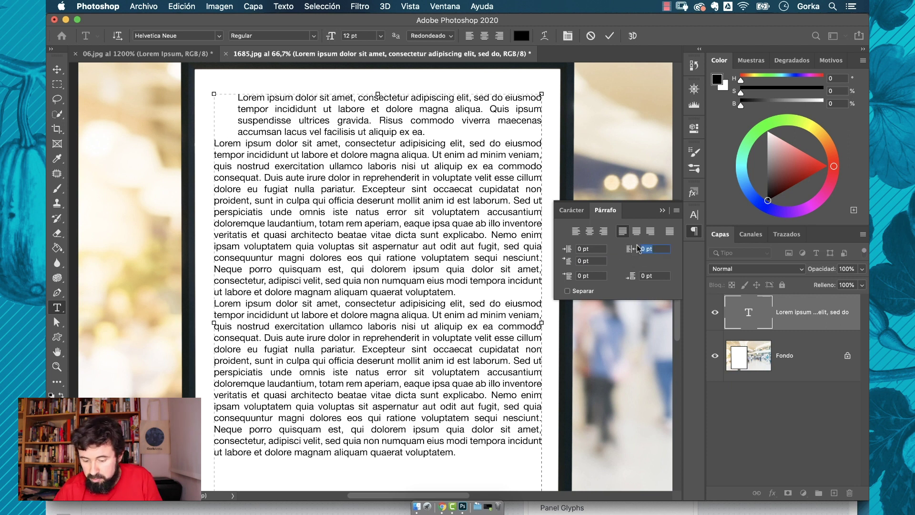
pyautogui.write('5')
pyautogui.press('Return')
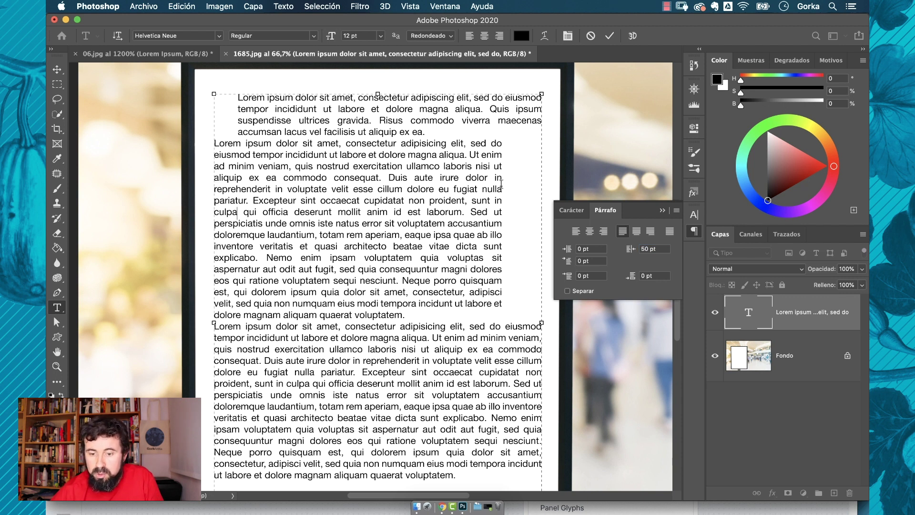
# - Reset the first paragraph's left indent to 0 pt and give its first line a 50 pt indent
pyautogui.click(275, 101)
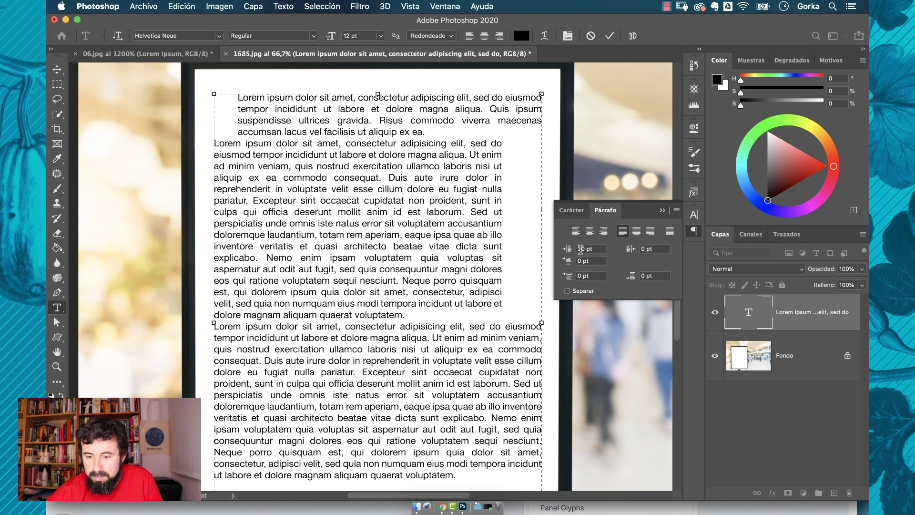
pyautogui.click(580, 248)
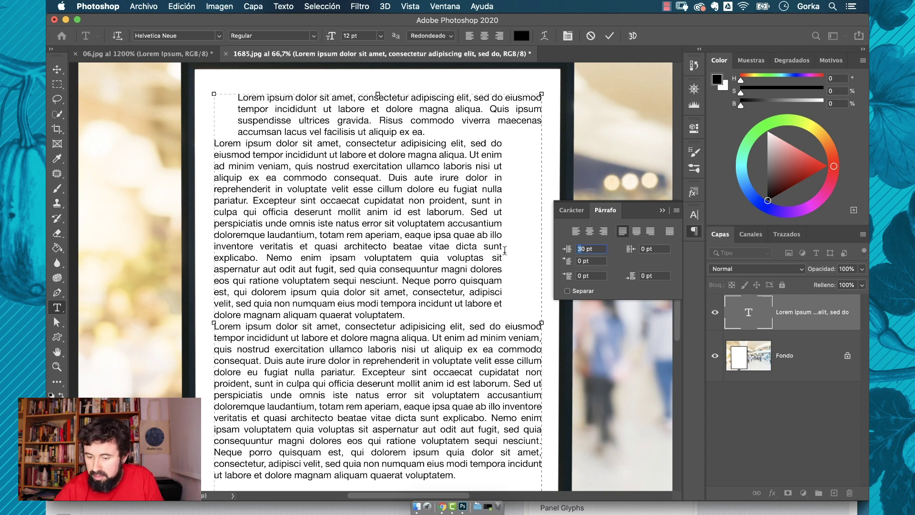
pyautogui.write('0')
pyautogui.press('Tab')
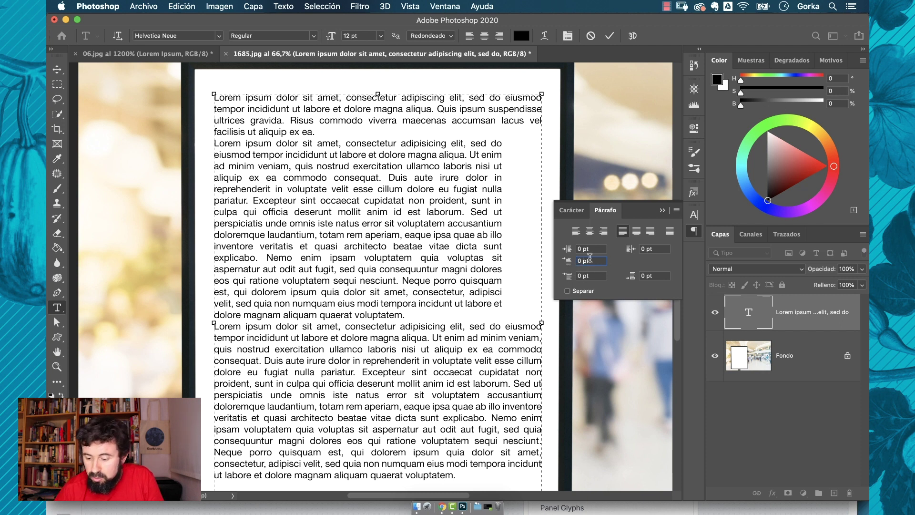
pyautogui.write('50')
pyautogui.press('Tab')
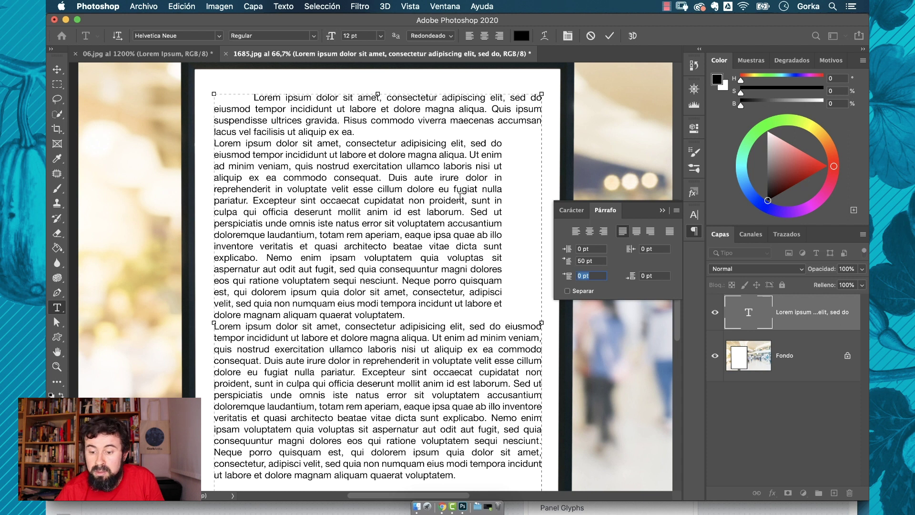
# - Add 20 pt of space before the second paragraph
pyautogui.click(354, 178)
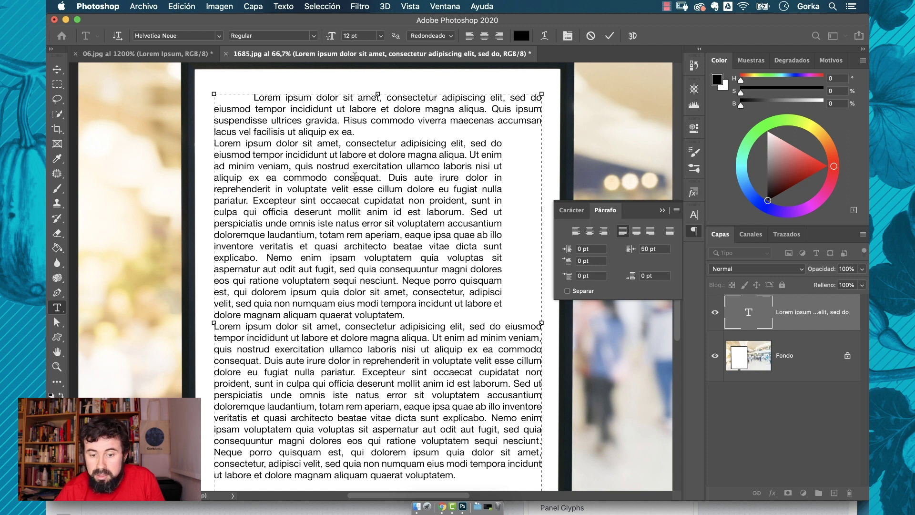
pyautogui.click(579, 276)
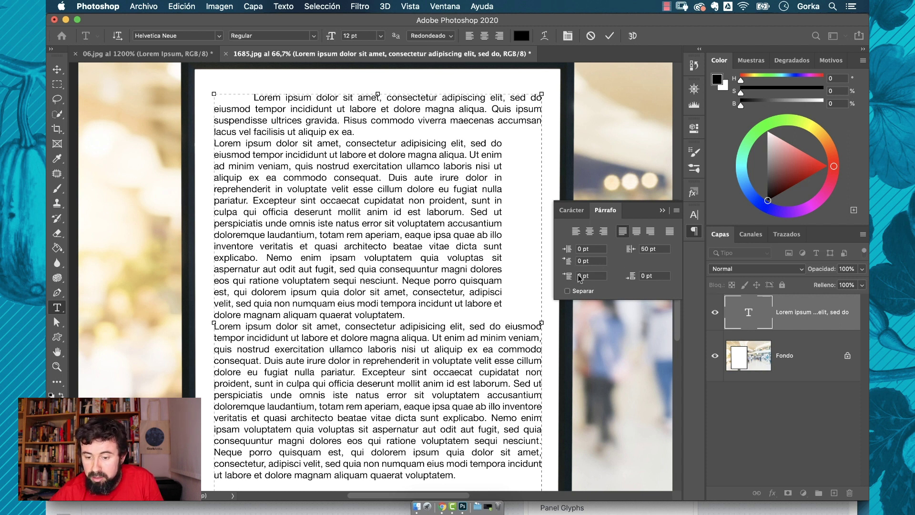
pyautogui.click(579, 275)
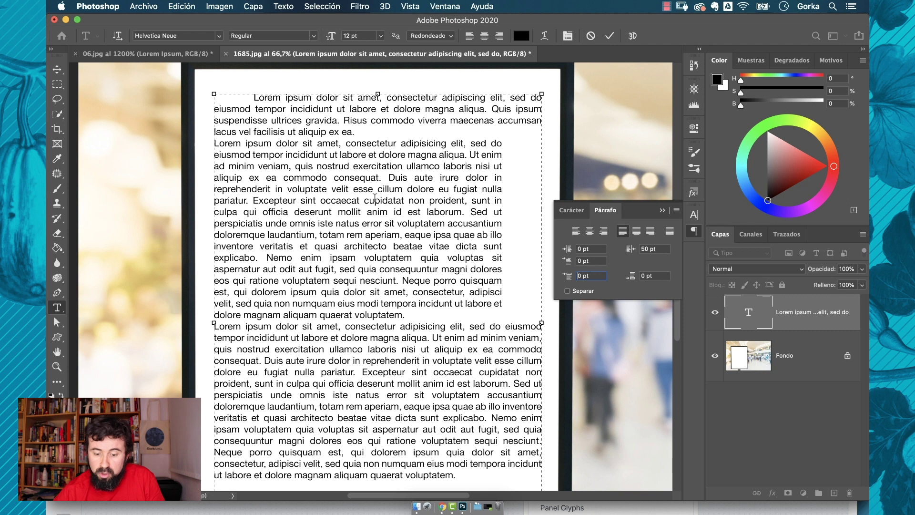
pyautogui.write('2')
pyautogui.press('Return')
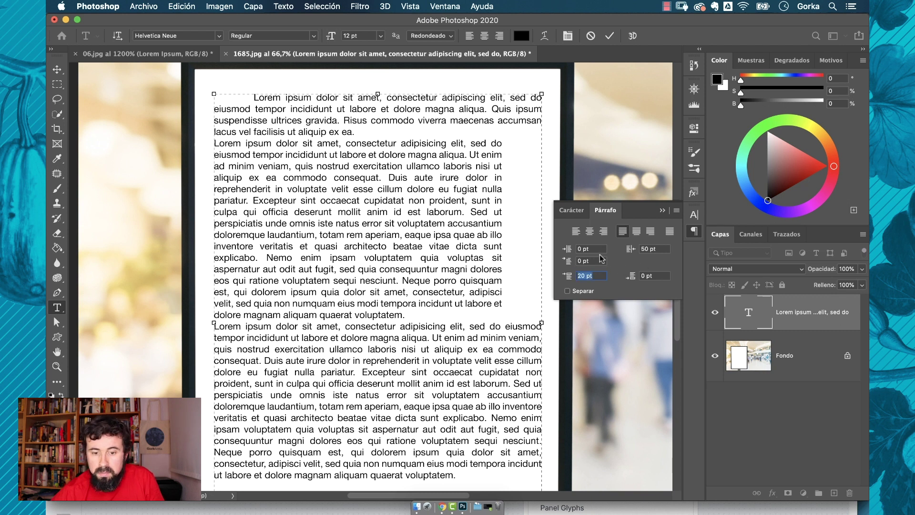
pyautogui.click(589, 261)
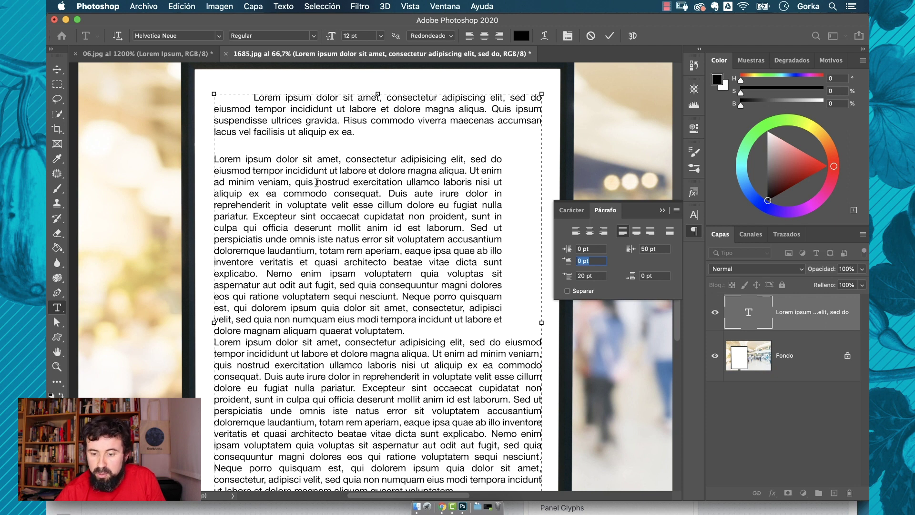
pyautogui.click(497, 255)
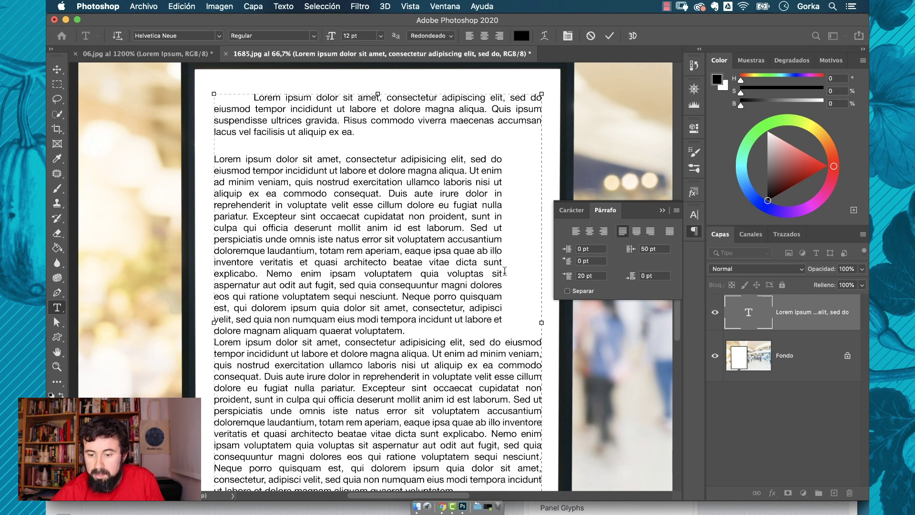
# - Reset the space before the second paragraph to 0 pt, add 20 pt of space after it, and select its text
pyautogui.click(580, 273)
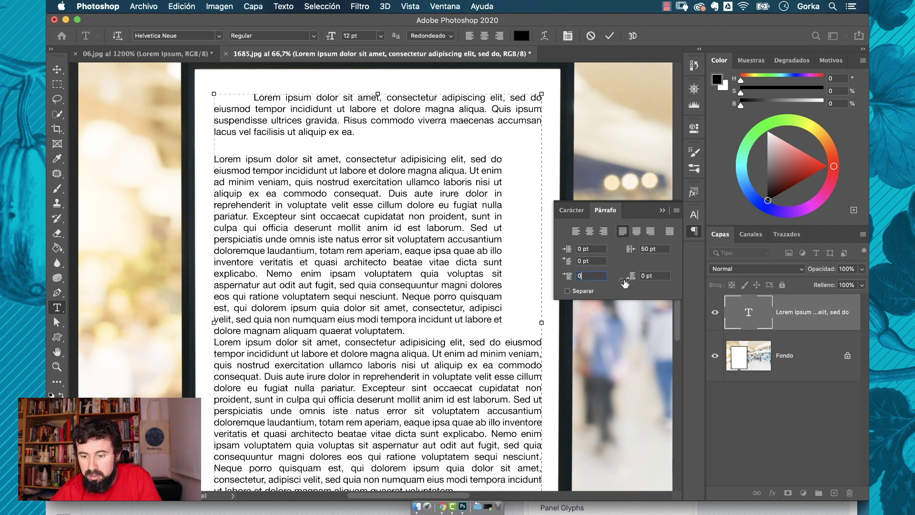
pyautogui.write('0')
pyautogui.press('Tab')
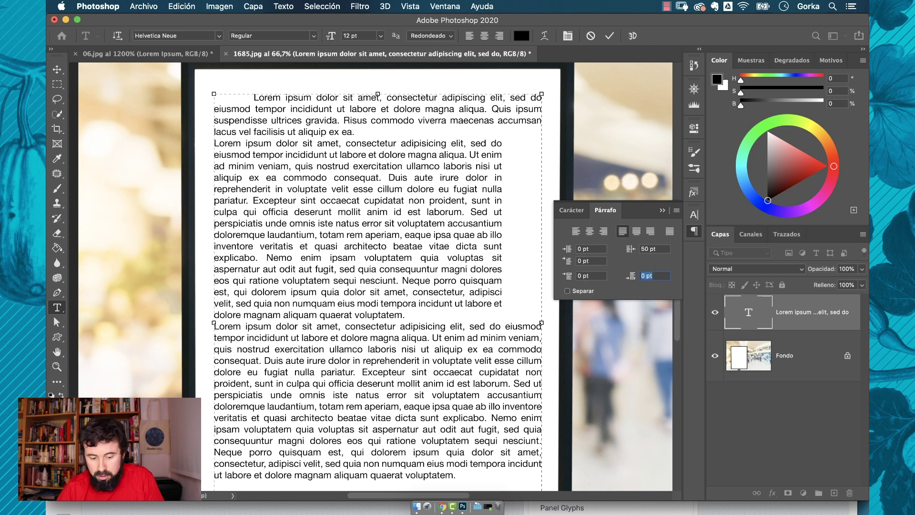
pyautogui.press('Left')
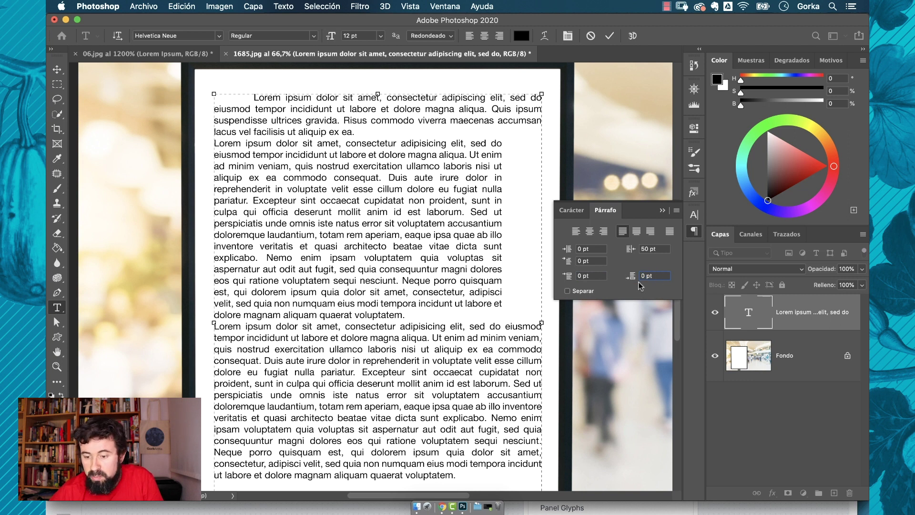
pyautogui.write('2')
pyautogui.click(600, 275)
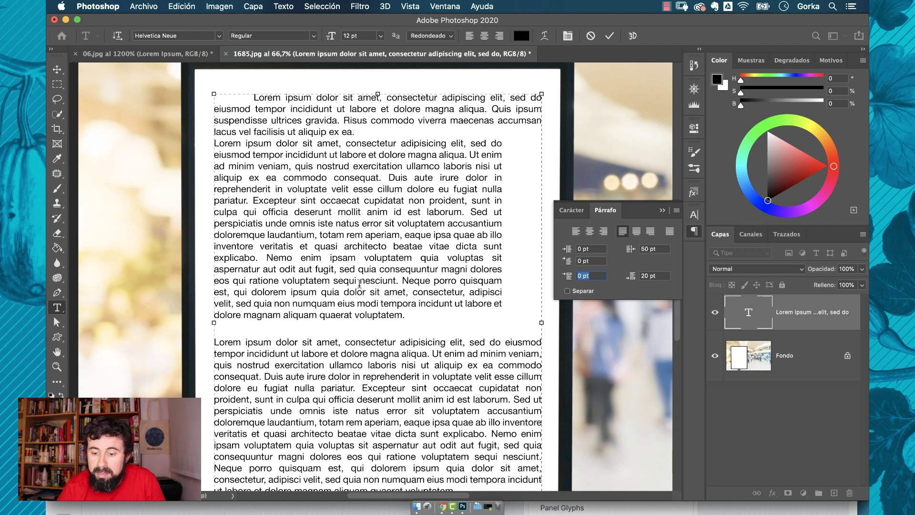
pyautogui.moveTo(505, 315); pyautogui.dragTo(215, 144)
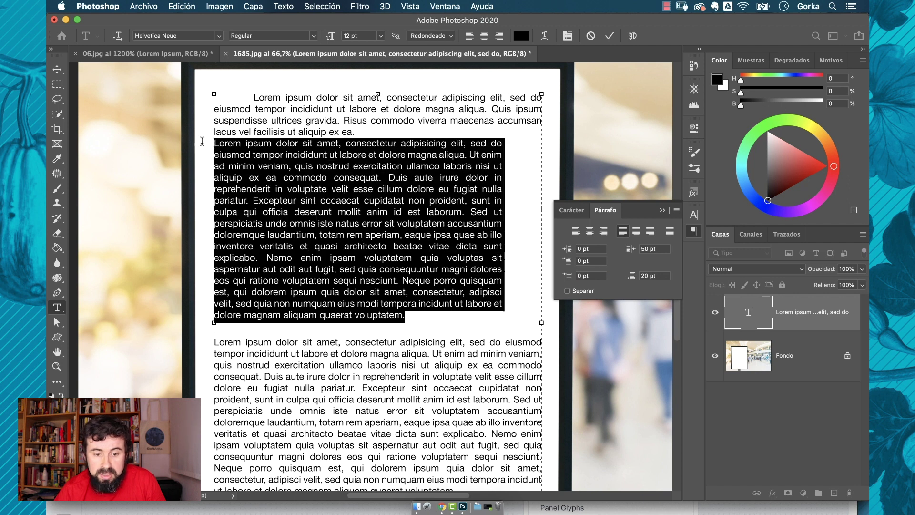
# - Turn on hyphenation for the selected second paragraph and deselect its text
pyautogui.click(567, 291)
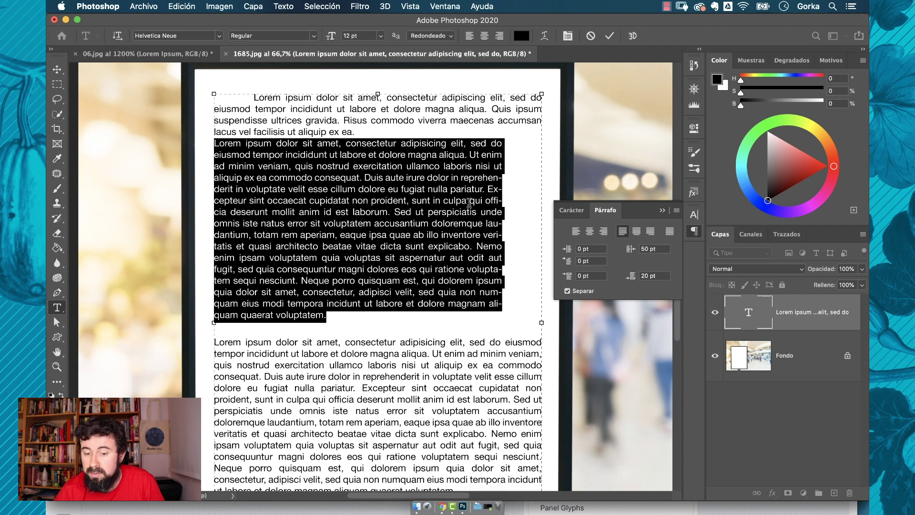
pyautogui.click(483, 189)
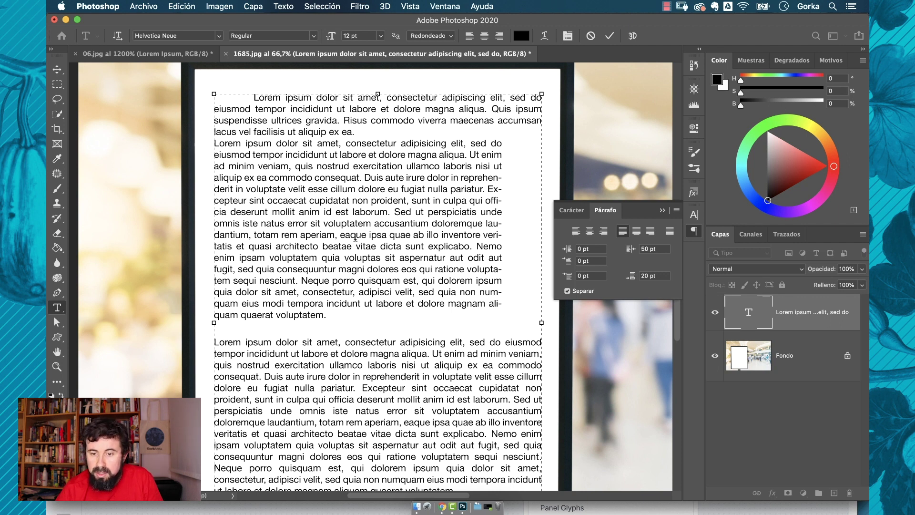
# - Try a 36 pt font size on the words "nostrud exercitation" in the second paragraph, and undo it
pyautogui.click(571, 210)
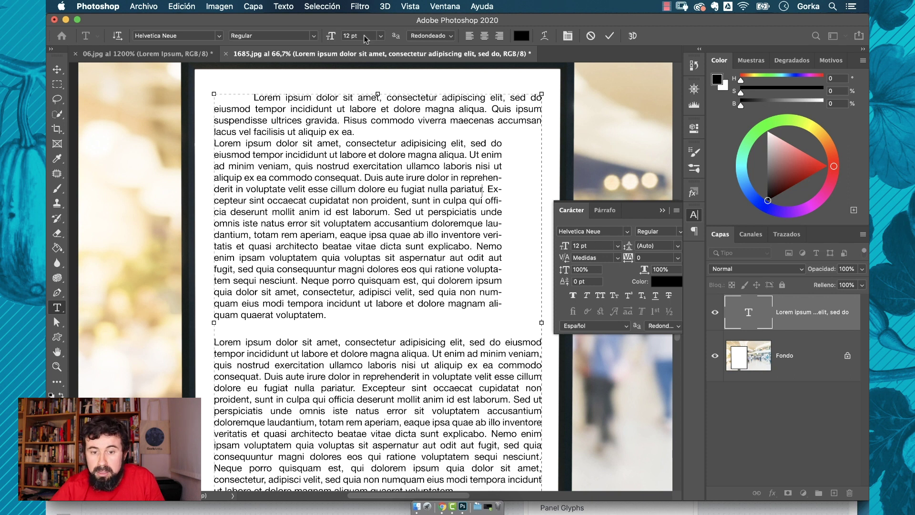
pyautogui.moveTo(317, 166); pyautogui.dragTo(402, 166)
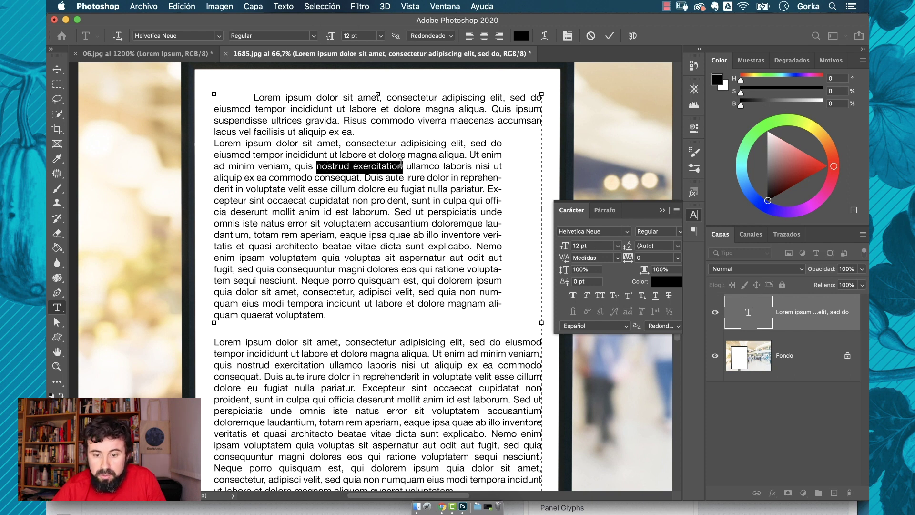
pyautogui.click(617, 245)
pyautogui.click(597, 365)
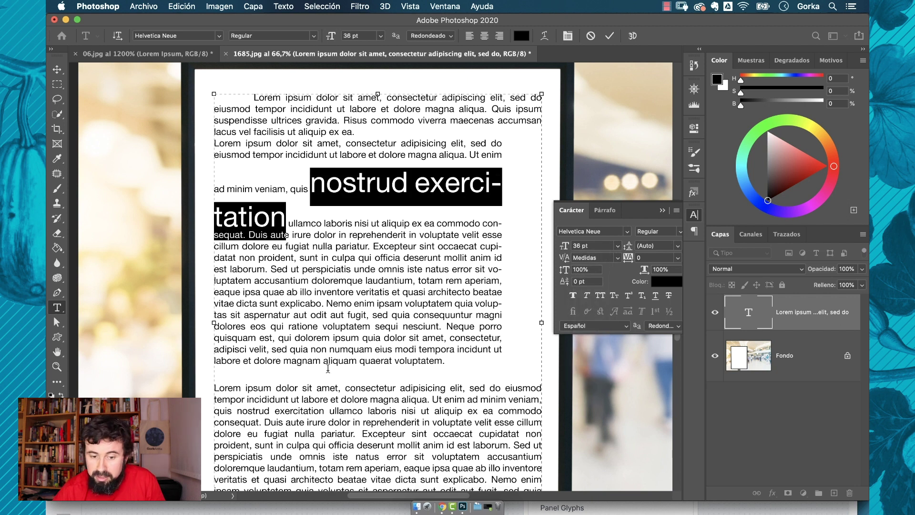
pyautogui.press('super+z')
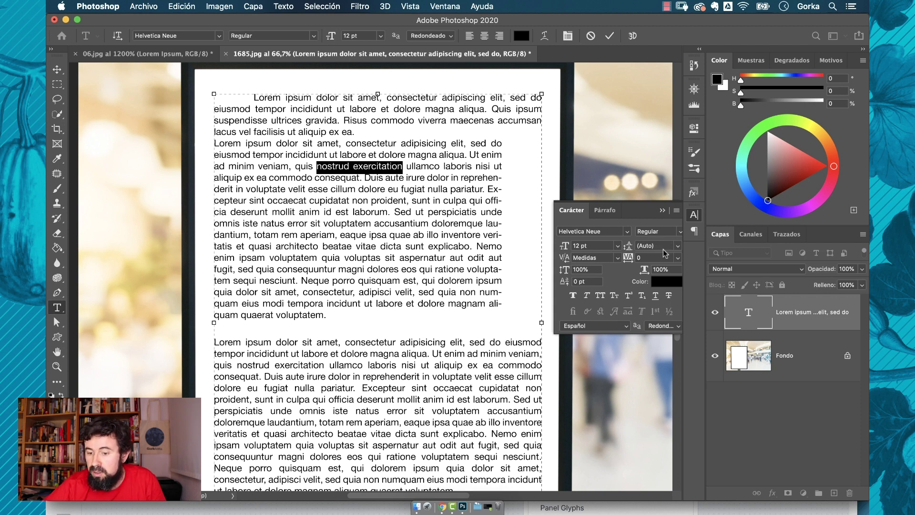
pyautogui.press('Right')
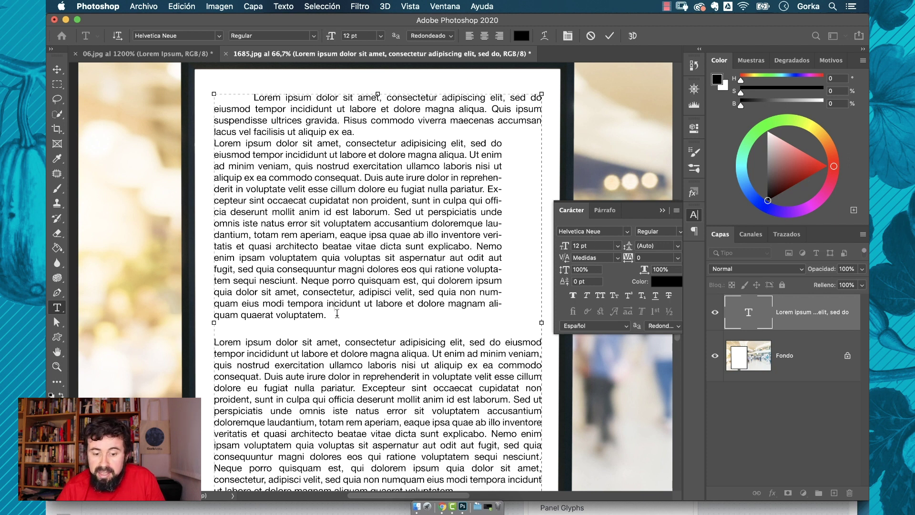
# - Set the leading of the whole second paragraph to 30 pt
pyautogui.moveTo(333, 314); pyautogui.dragTo(216, 141)
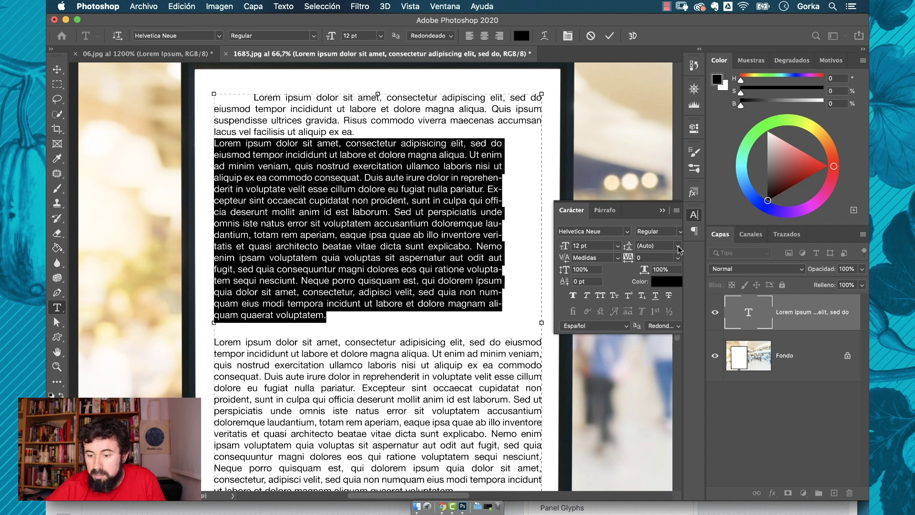
pyautogui.click(677, 246)
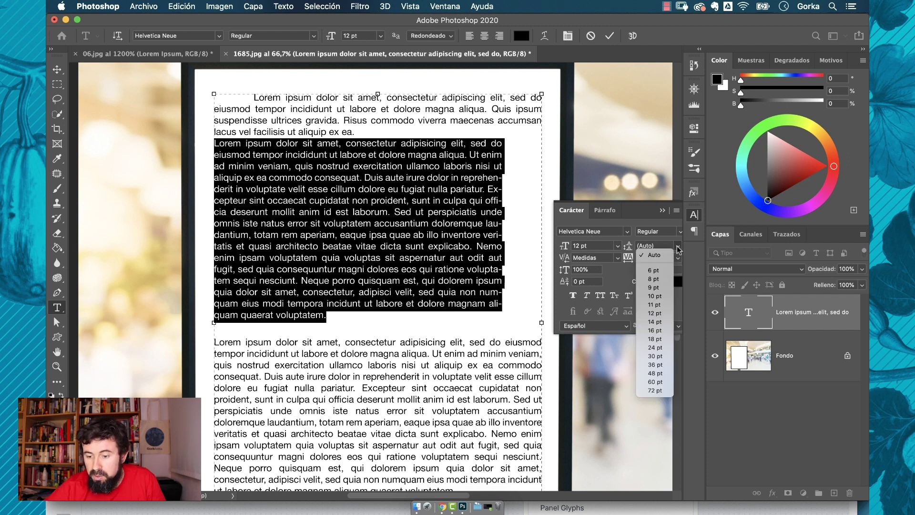
pyautogui.click(654, 356)
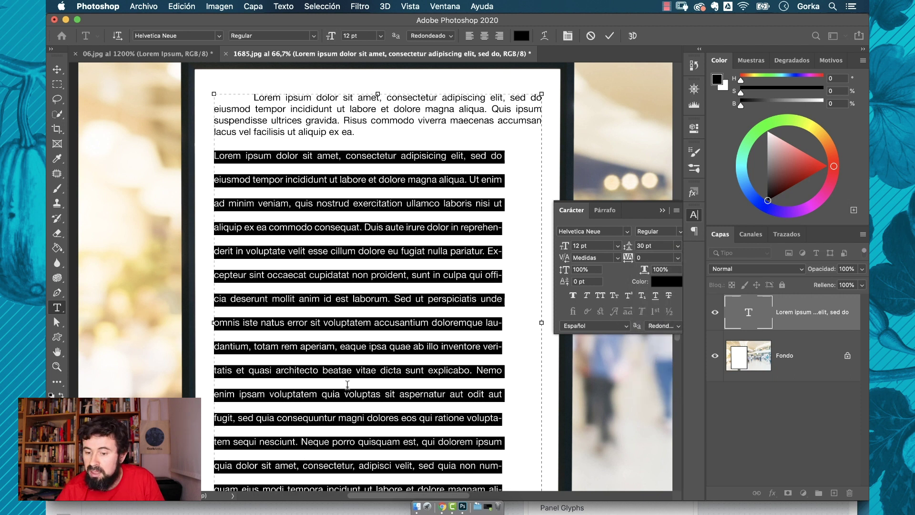
# - Try a 6 pt leading on the second paragraph and restore its leading to Auto
pyautogui.click(676, 246)
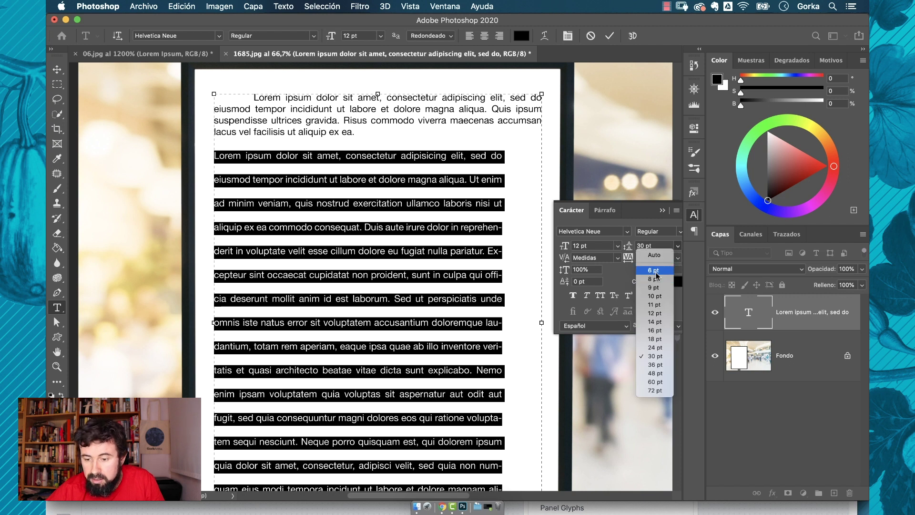
pyautogui.click(652, 270)
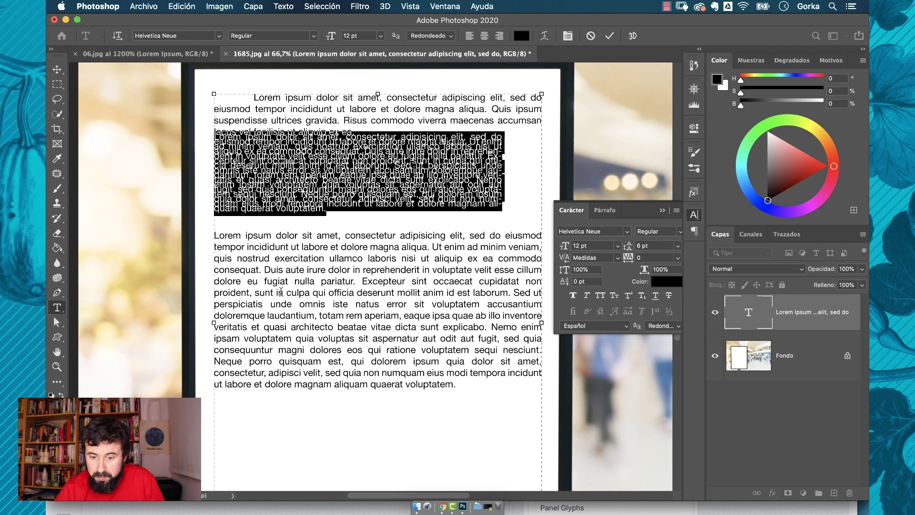
pyautogui.click(677, 246)
pyautogui.click(670, 254)
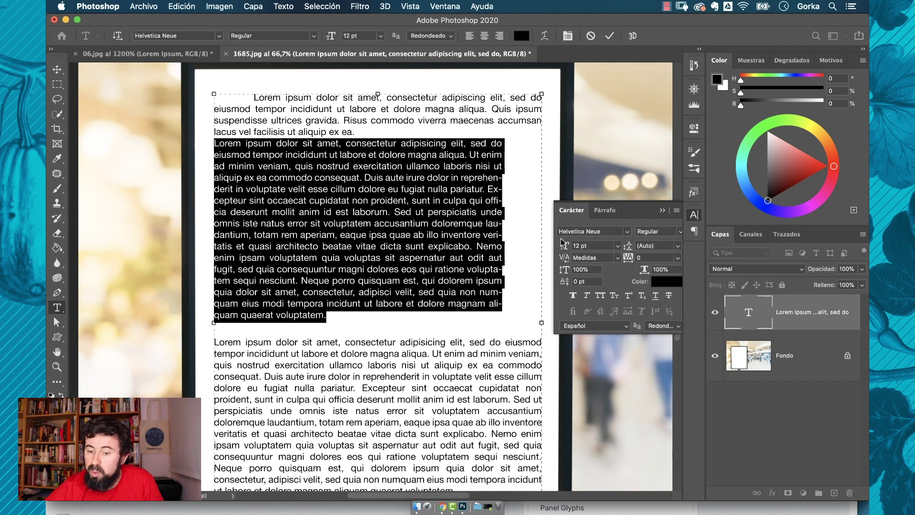
pyautogui.click(677, 246)
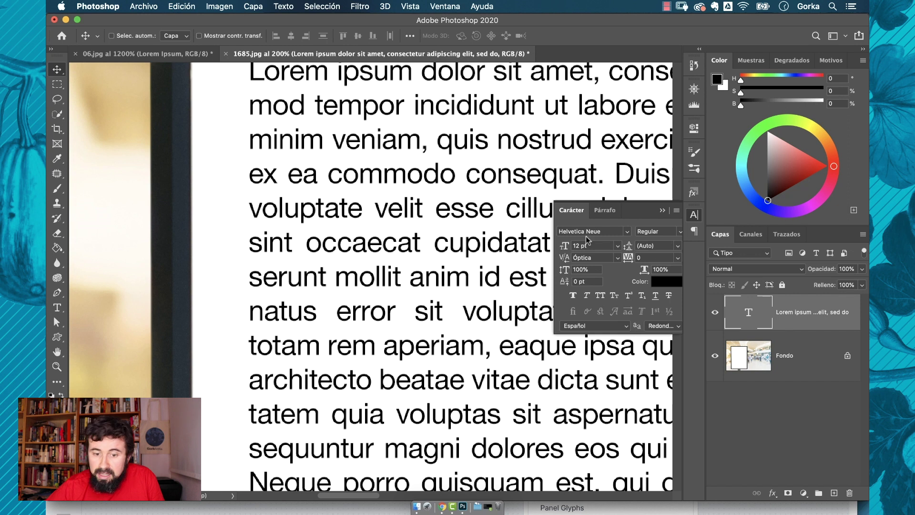
# - Set the tracking of the words "commodo consequat" to 200
pyautogui.press('t')
pyautogui.moveTo(329, 171); pyautogui.dragTo(597, 174)
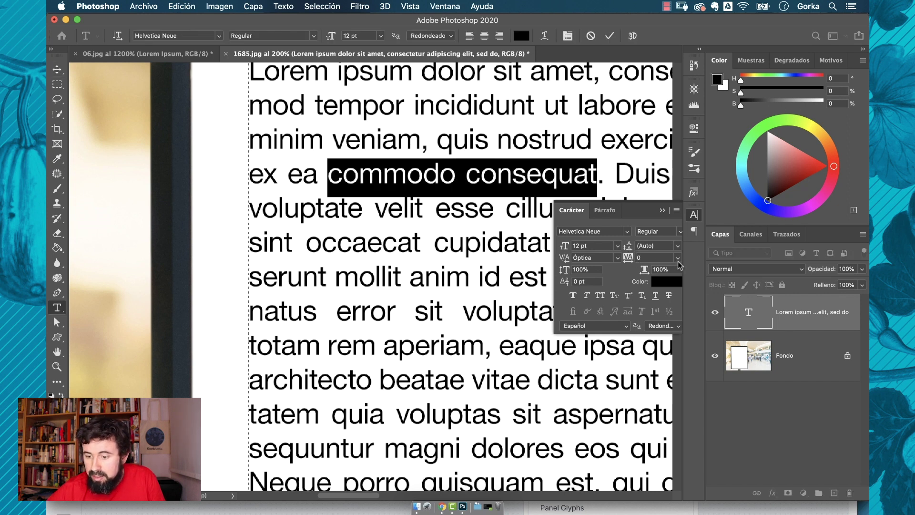
pyautogui.click(677, 258)
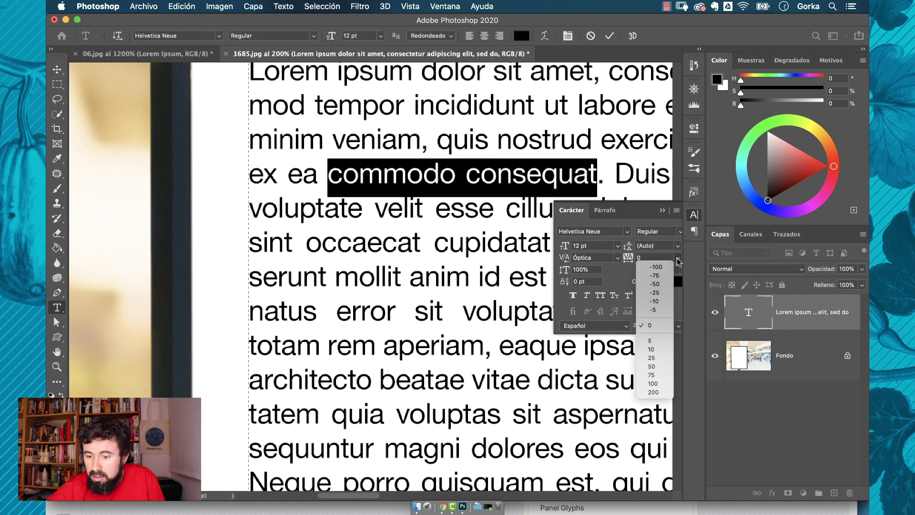
pyautogui.click(651, 393)
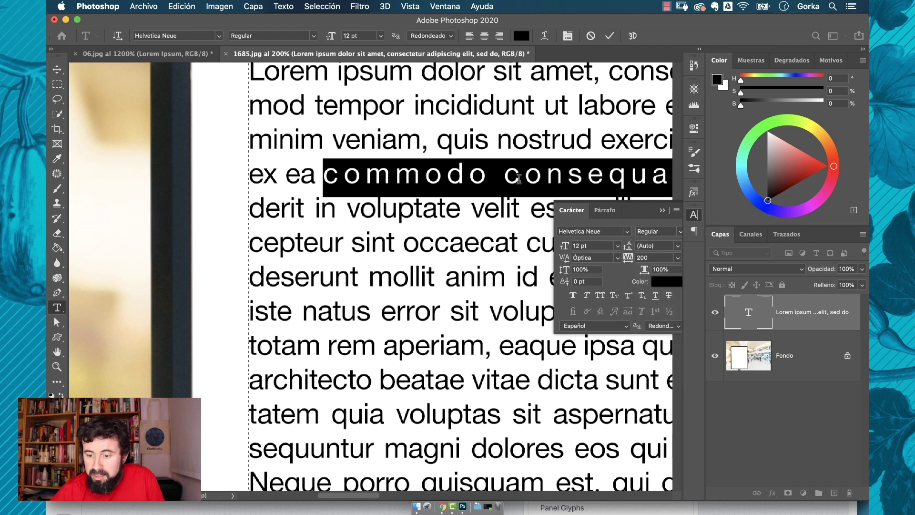
# - Try a tracking of -100 on "commodo consequat" and reset it to 0
pyautogui.click(676, 258)
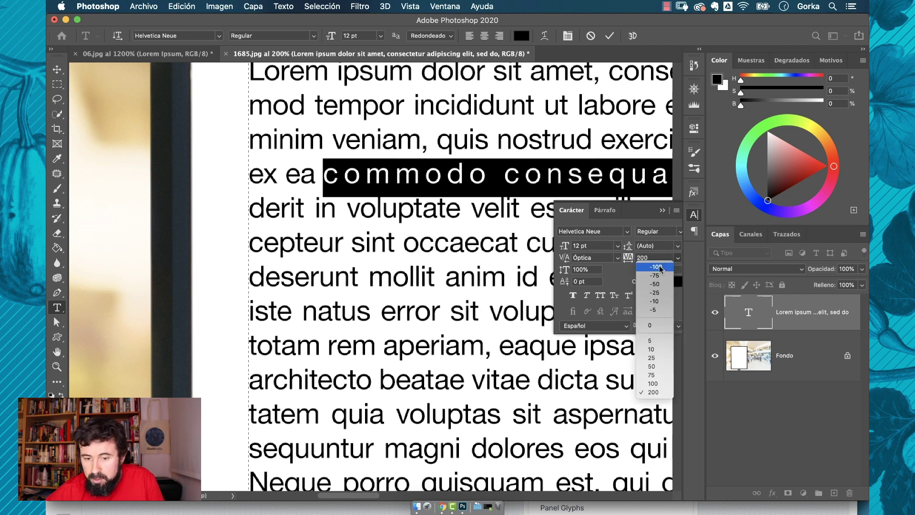
pyautogui.click(658, 265)
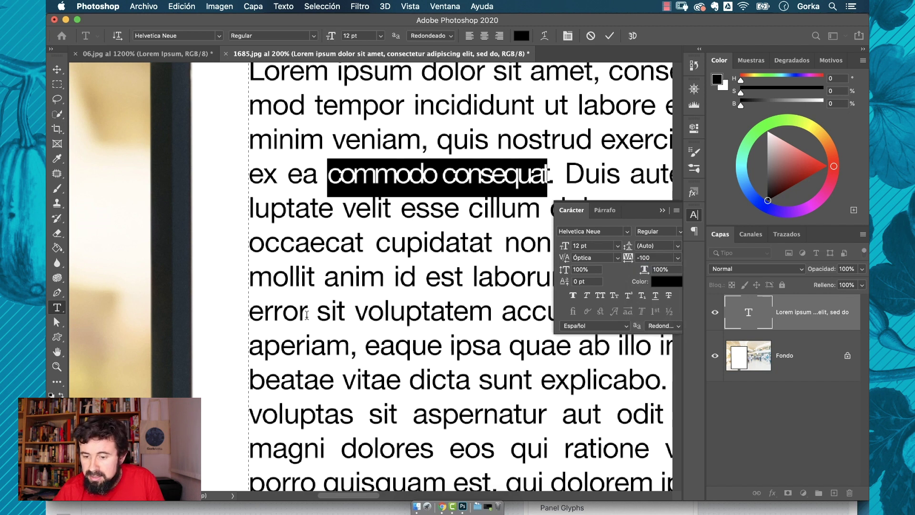
pyautogui.click(677, 258)
pyautogui.click(651, 326)
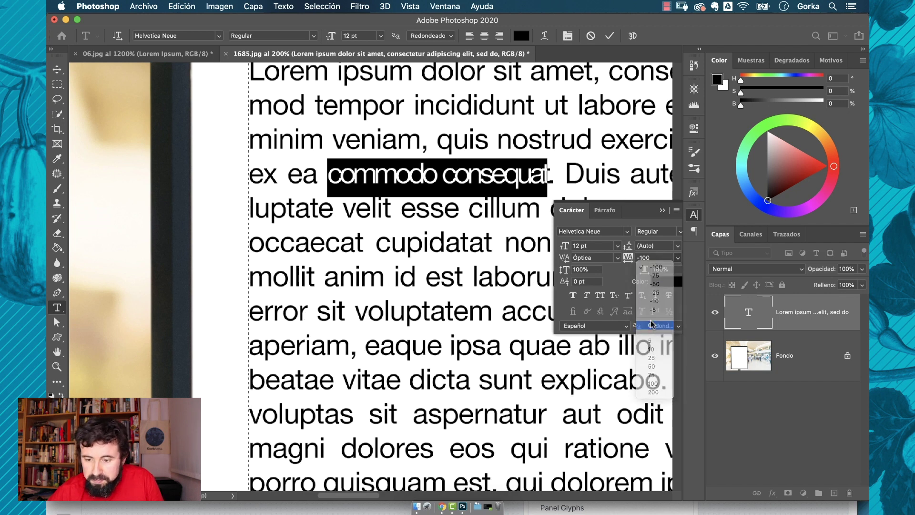
# - Try a 200% vertical scale on "commodo consequat" and reset it to 100%
pyautogui.doubleClick(573, 270)
pyautogui.write('200')
pyautogui.press('Tab')
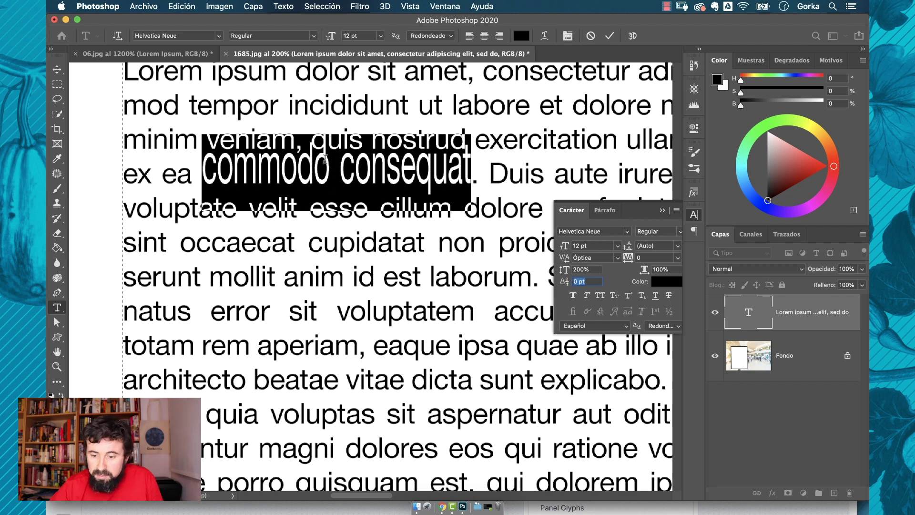
pyautogui.doubleClick(573, 271)
pyautogui.write('100')
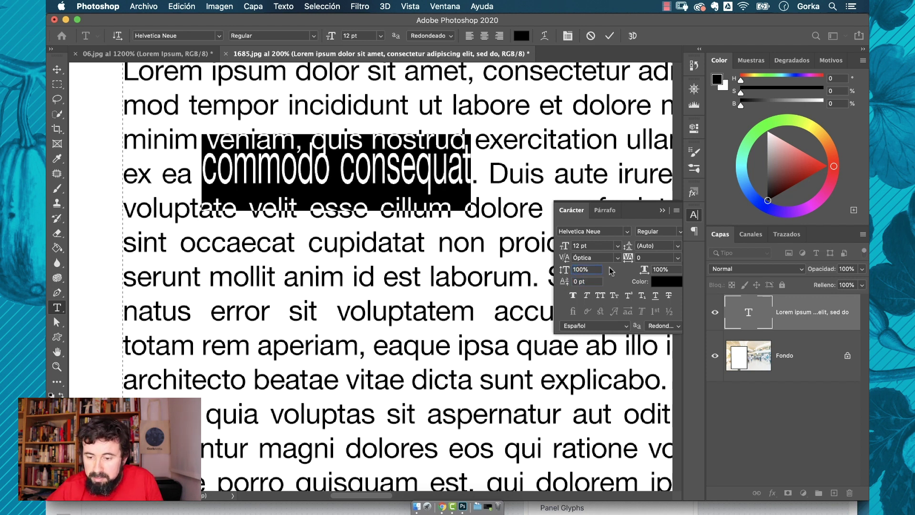
pyautogui.press('Return')
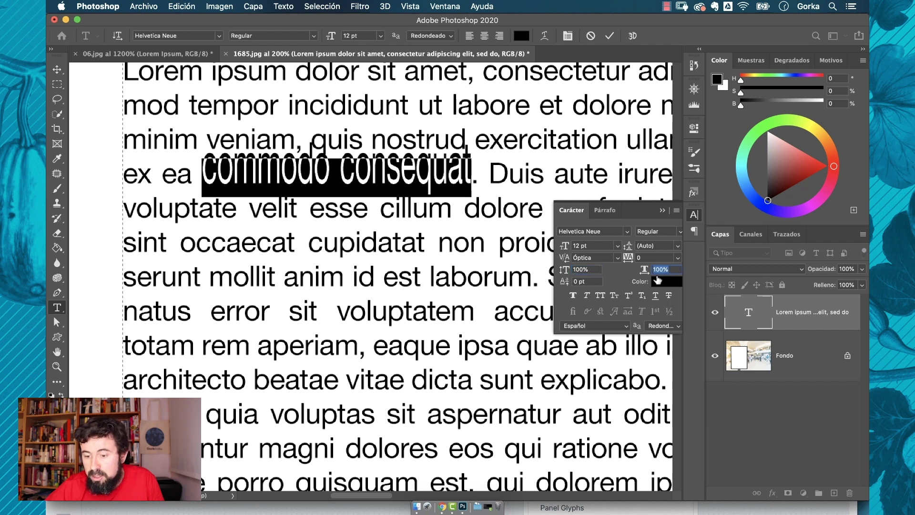
# - Try a 200% horizontal scale on "commodo consequat" and undo it
pyautogui.click(660, 269)
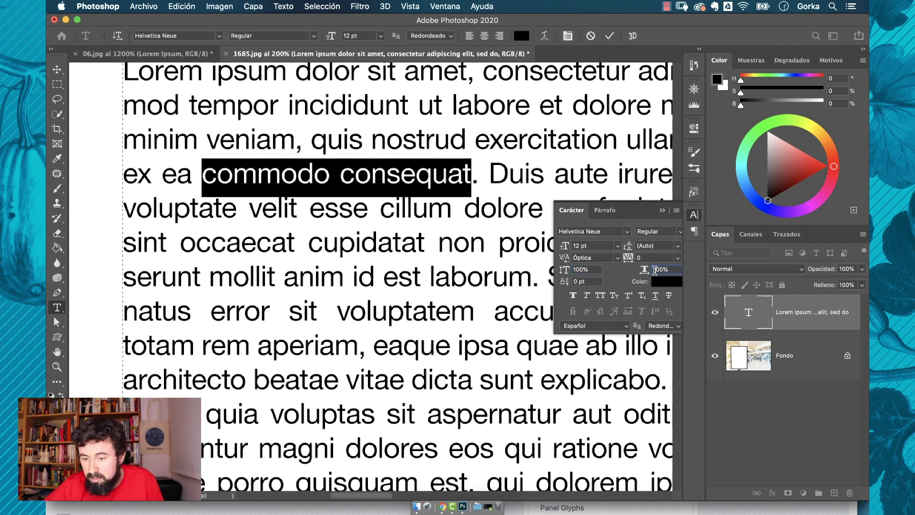
pyautogui.write('200%')
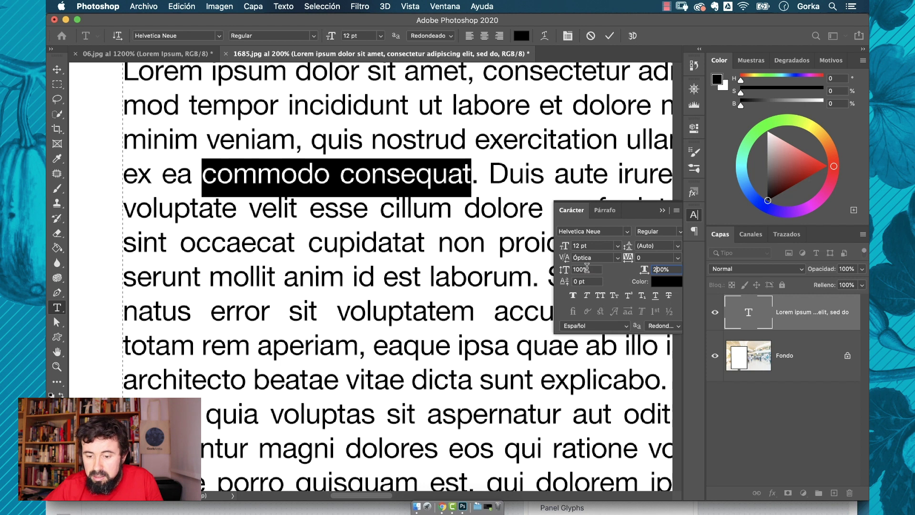
pyautogui.click(586, 270)
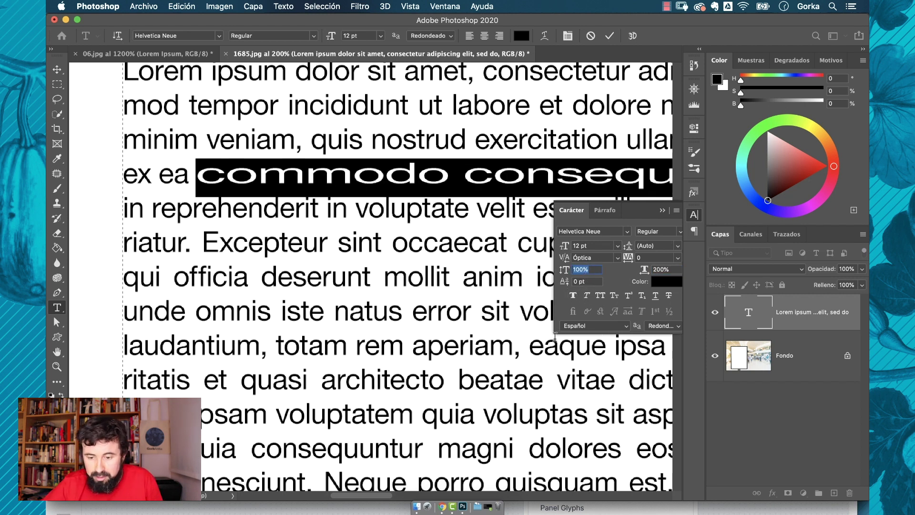
pyautogui.press('super+z')
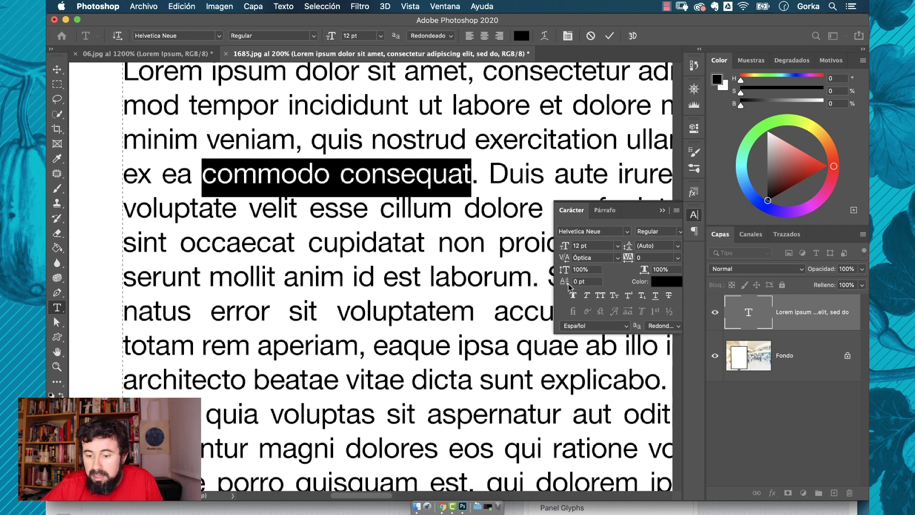
# - Select only the middle "o" of "commodo" and set its baseline shift to 5 pt
pyautogui.click(283, 174)
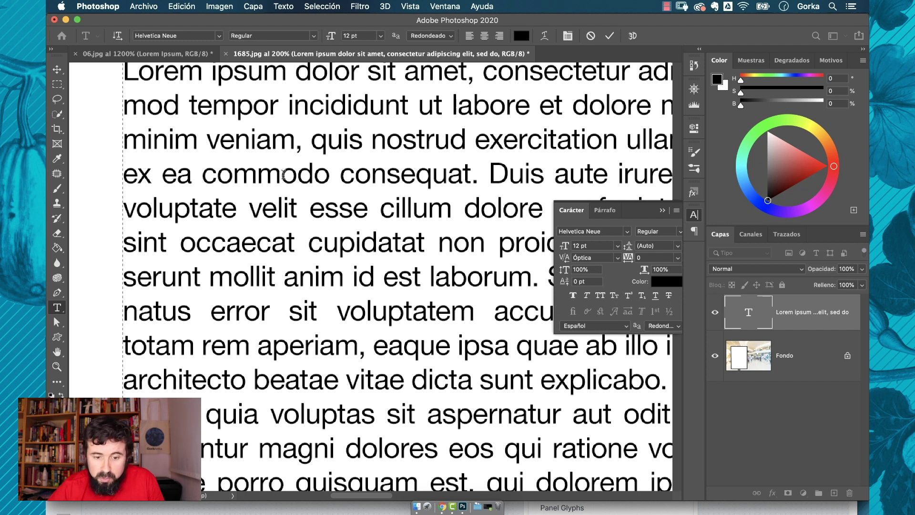
pyautogui.hotkey('shift', 'Right')
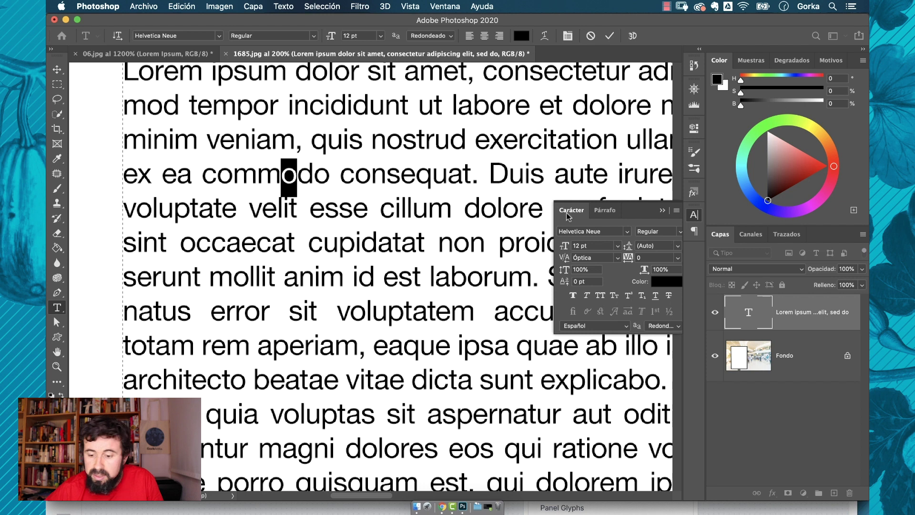
pyautogui.click(576, 281)
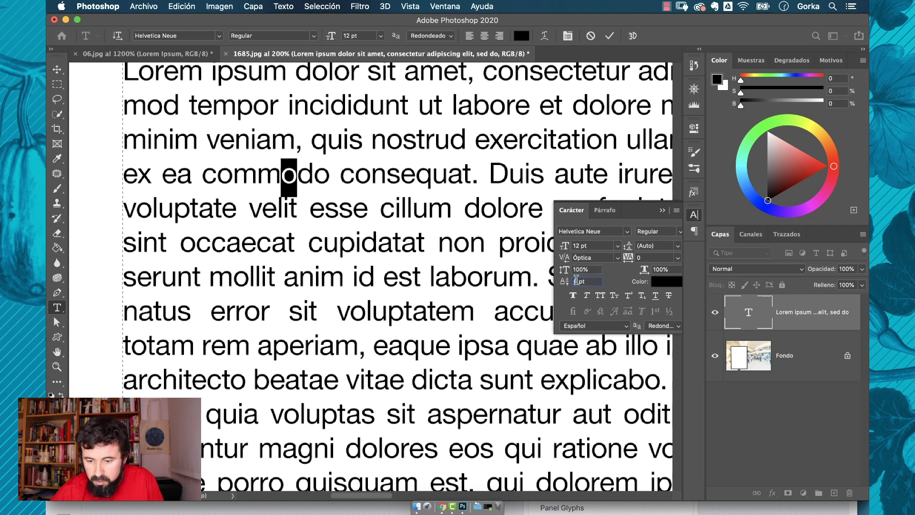
pyautogui.write('5')
pyautogui.press('Return')
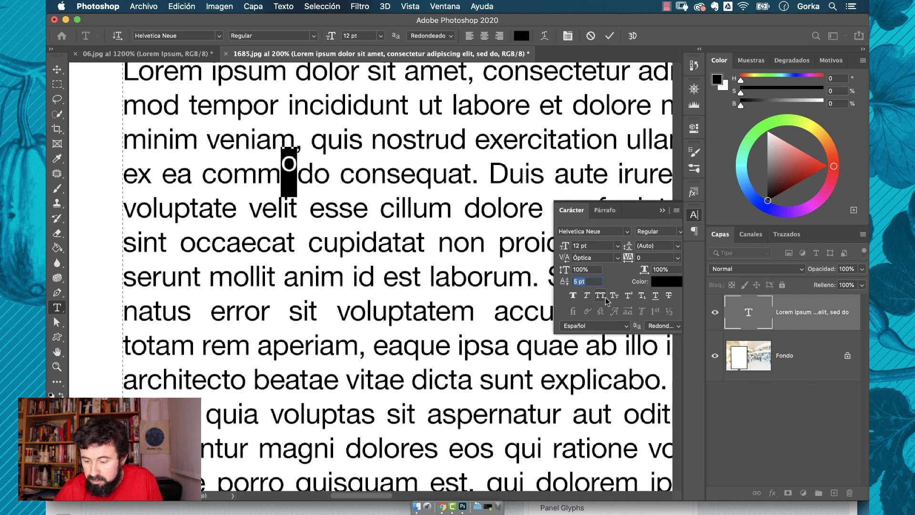
# - Try a baseline shift of -5 pt on the middle "o" of "commodo" and reset it to 0 pt
pyautogui.click(575, 281)
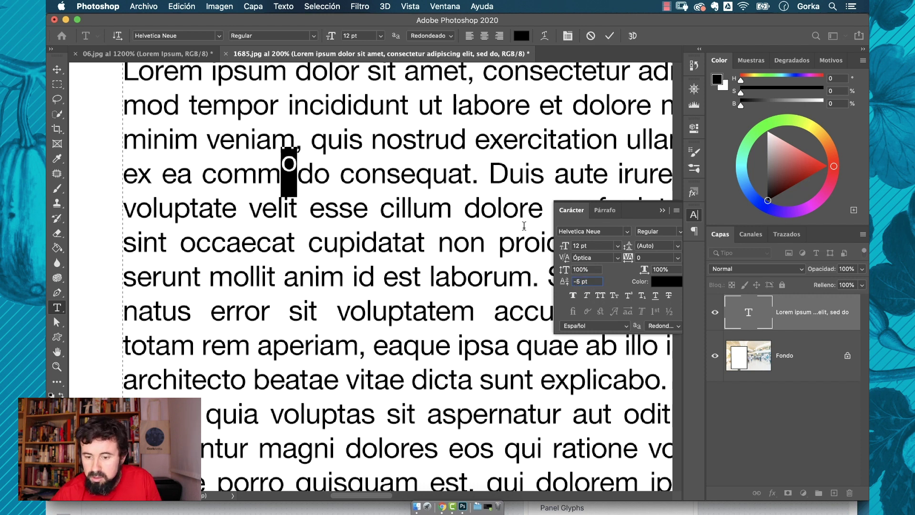
pyautogui.hotkey('shift', 'Tab')
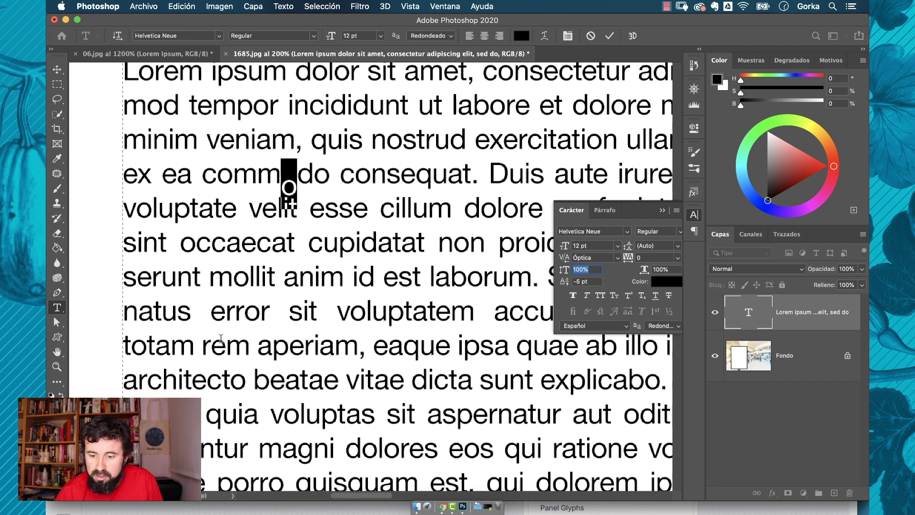
pyautogui.press('Tab')
pyautogui.write('0')
pyautogui.hotkey('shift', 'Tab')
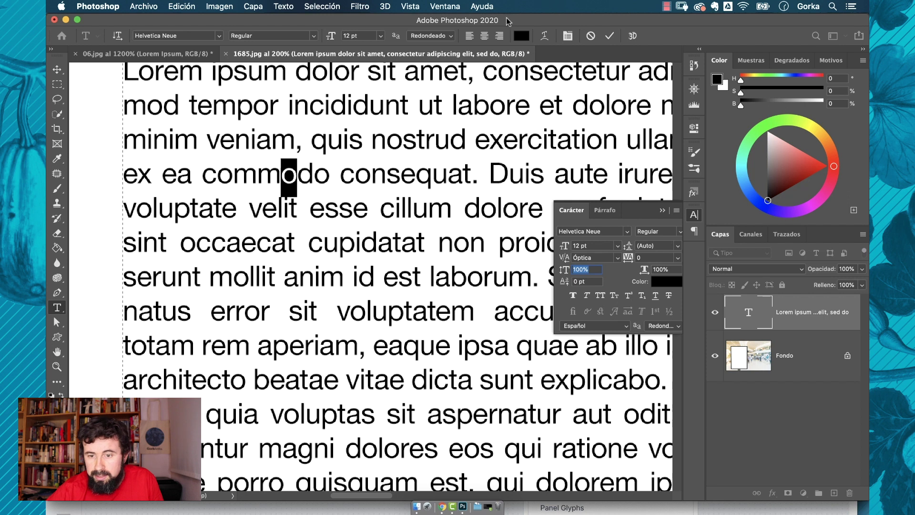
# - Change the text color of the word "commodo" to red
pyautogui.moveTo(202, 174); pyautogui.dragTo(330, 174)
pyautogui.click(666, 281)
pyautogui.click(704, 304)
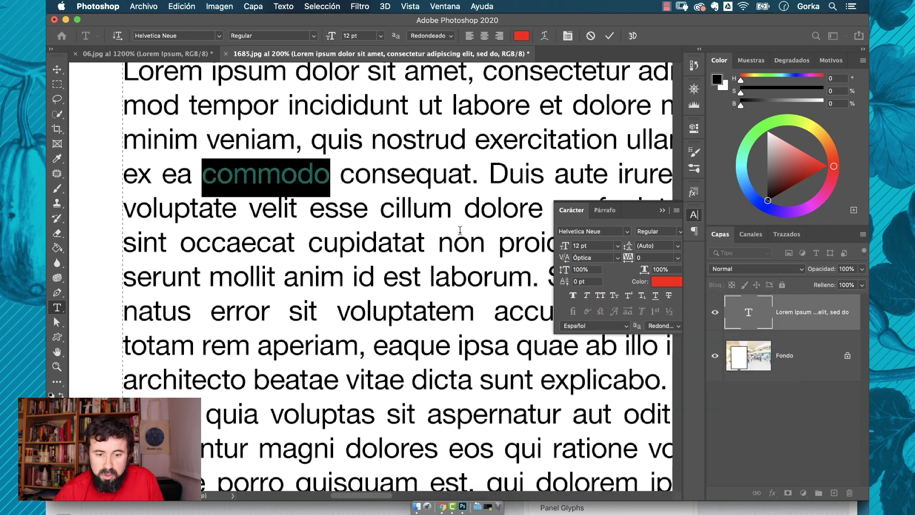
# - Try faux bold and faux italic on "nostrud exercitati", switching each style off again
pyautogui.click(324, 210)
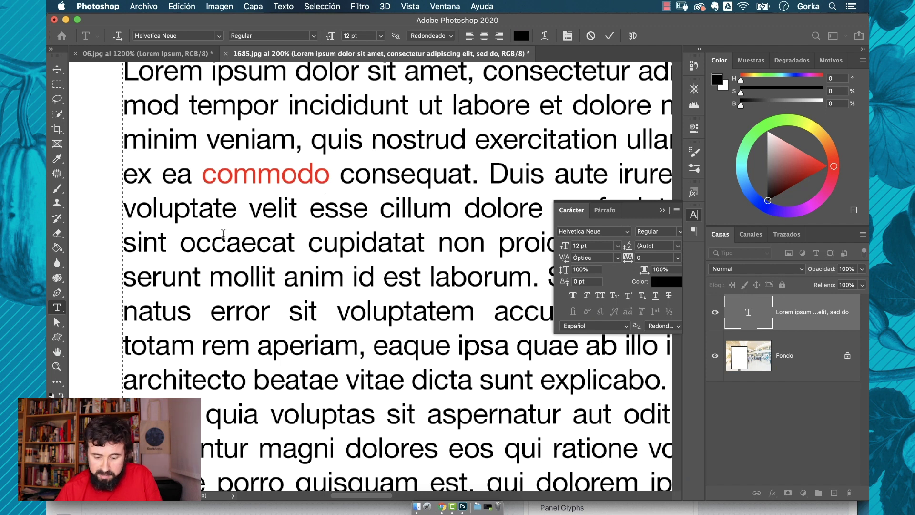
pyautogui.press('super+plus')
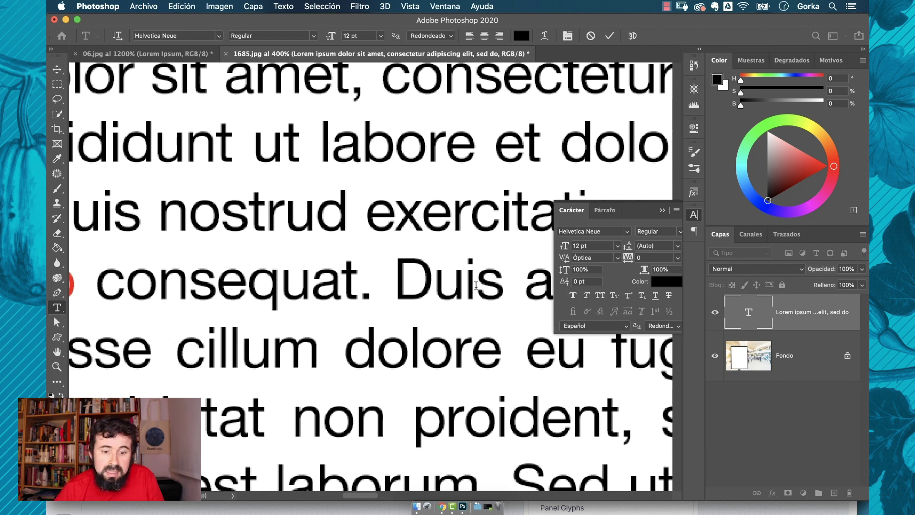
pyautogui.moveTo(170, 209); pyautogui.dragTo(586, 219)
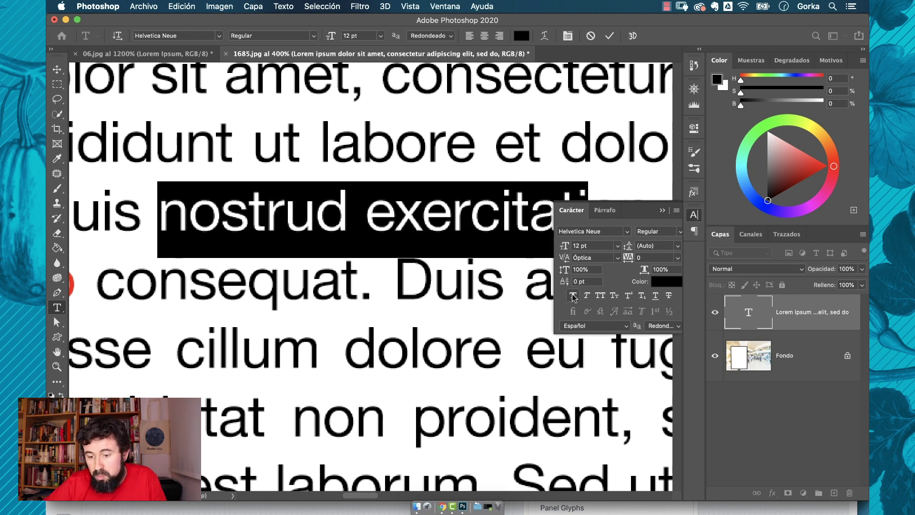
pyautogui.click(574, 296)
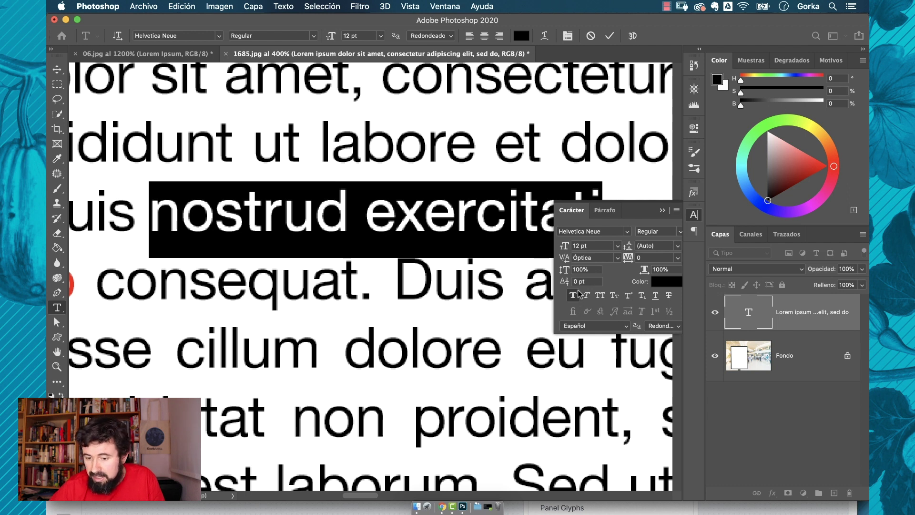
pyautogui.click(573, 295)
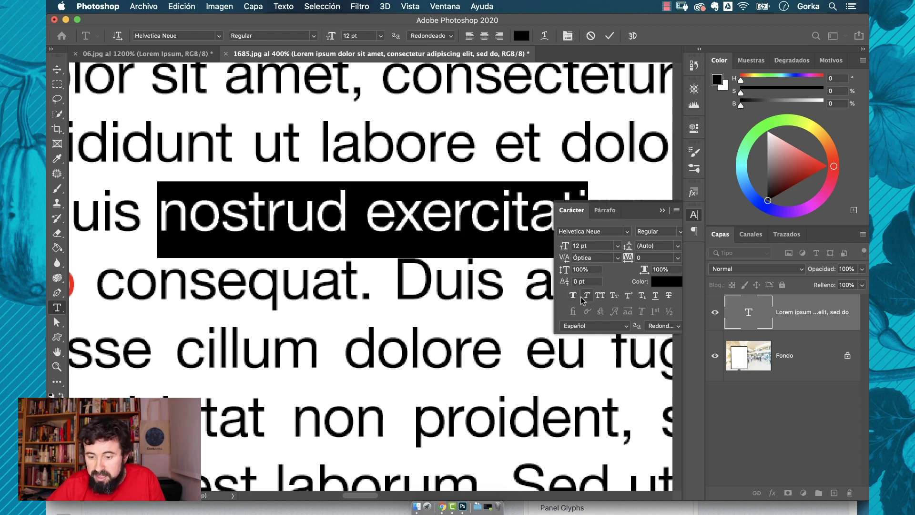
pyautogui.click(587, 296)
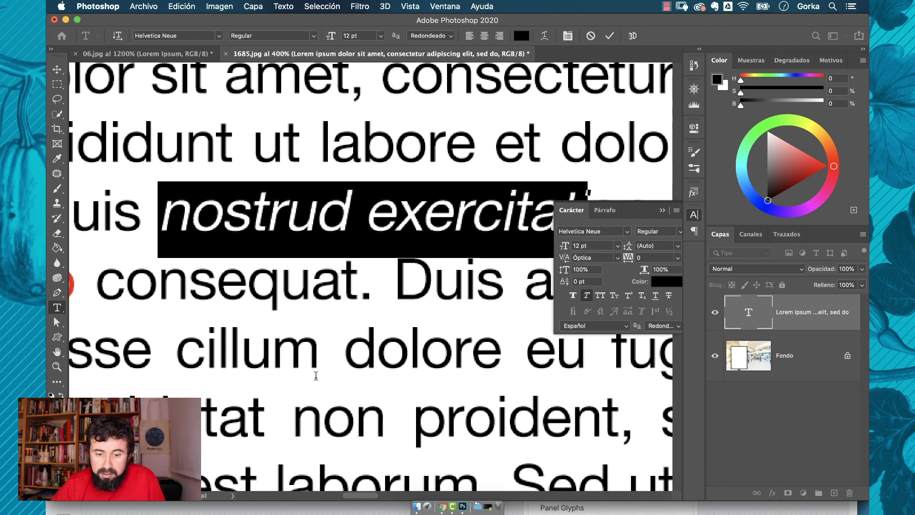
pyautogui.click(586, 295)
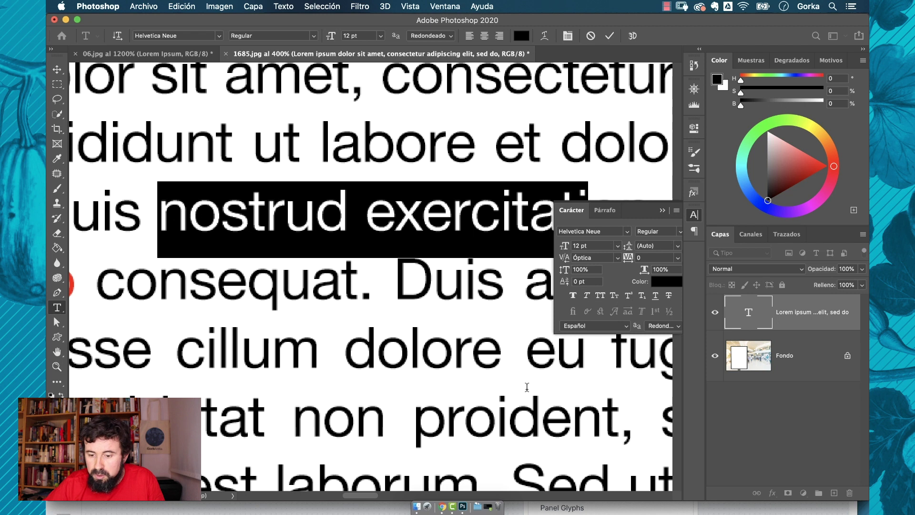
# - Apply all caps to "nostrud exercitati" and small caps to "Duis aute iru"
pyautogui.click(601, 296)
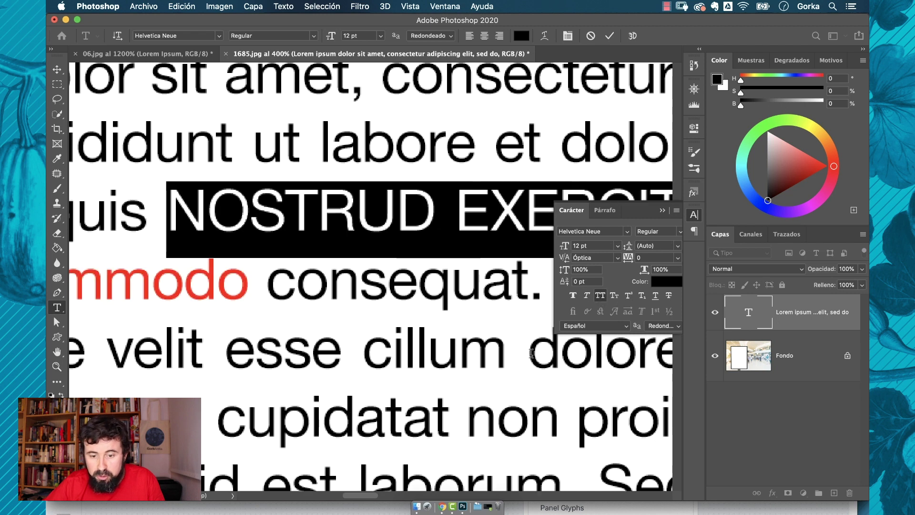
pyautogui.hscroll(5, 528, 318)
pyautogui.scroll(-1, 528, 318)
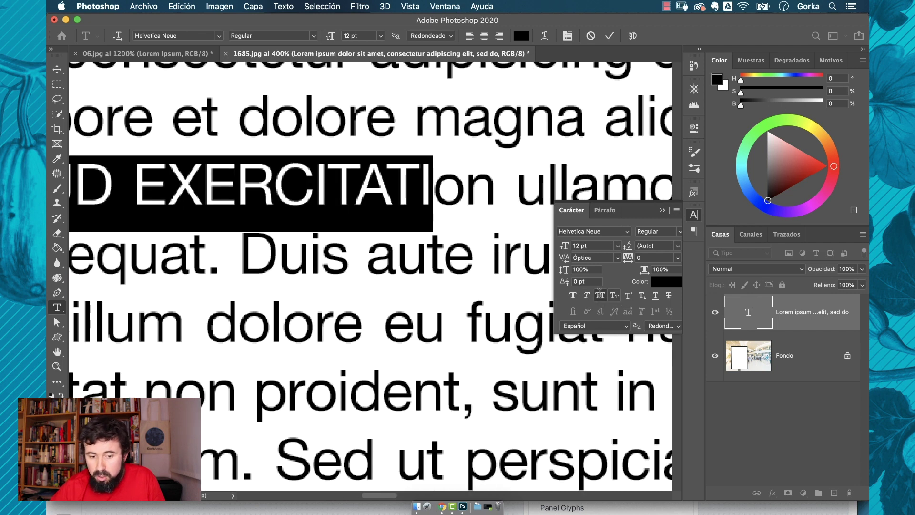
pyautogui.moveTo(239, 249); pyautogui.dragTo(545, 263)
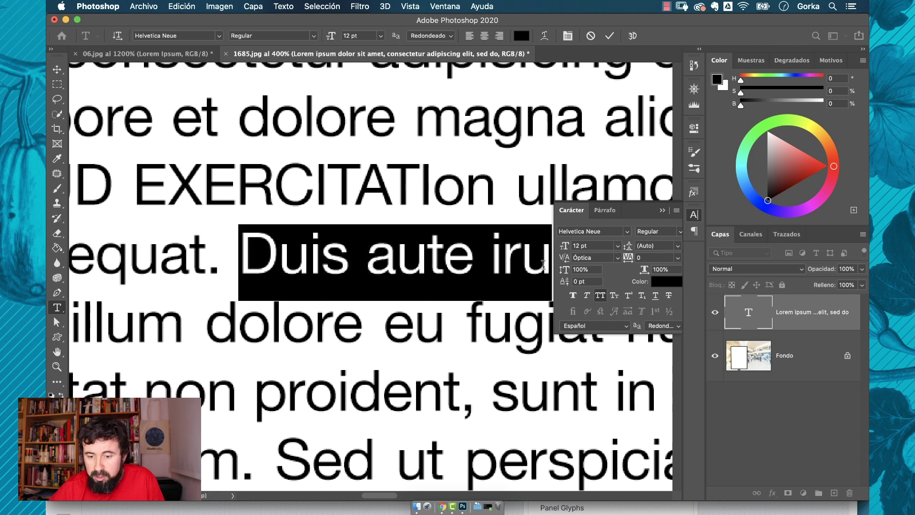
pyautogui.click(614, 296)
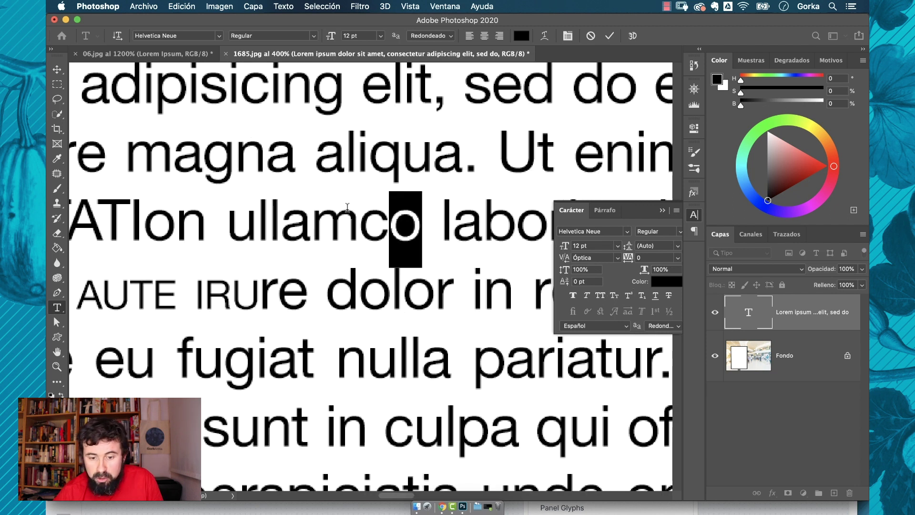
# - Make the "co" of "ullamco" superscript and the "is" of "laboris" subscript
pyautogui.moveTo(360, 220); pyautogui.dragTo(421, 224)
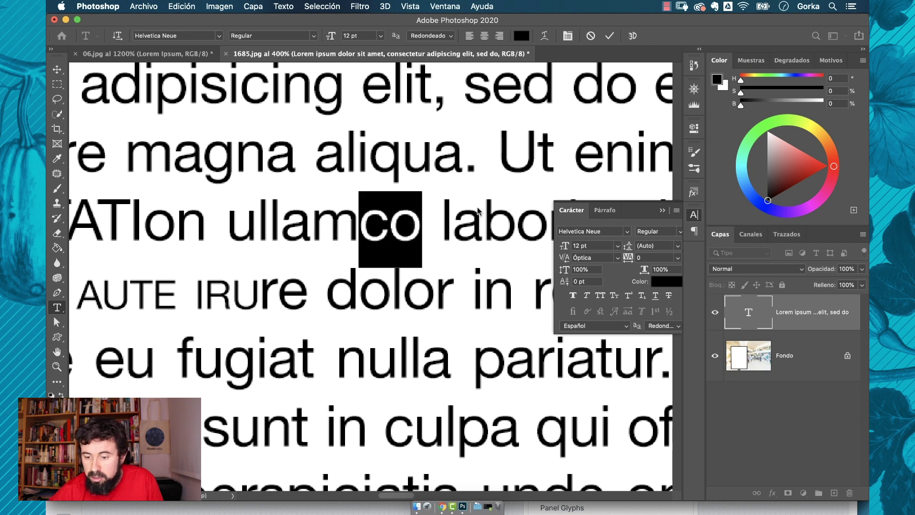
pyautogui.click(627, 295)
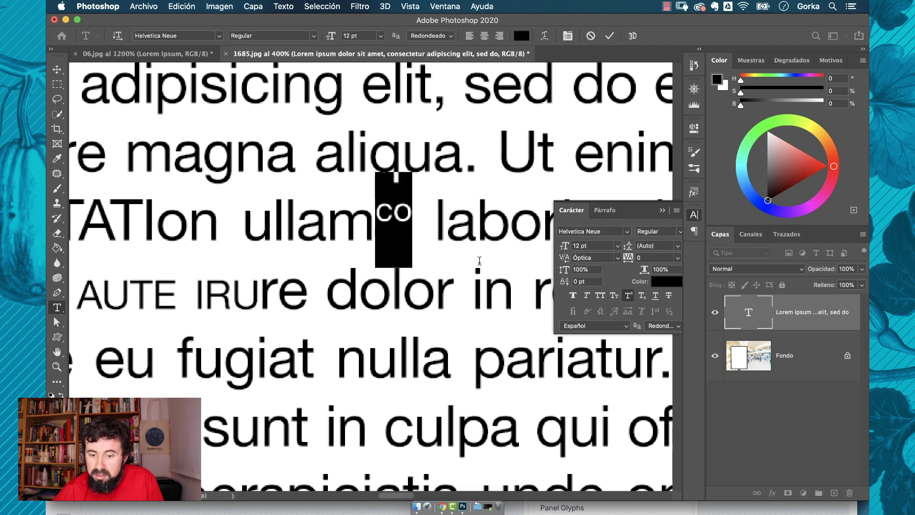
pyautogui.hscroll(5, 479, 261)
pyautogui.moveTo(413, 220); pyautogui.dragTo(456, 223)
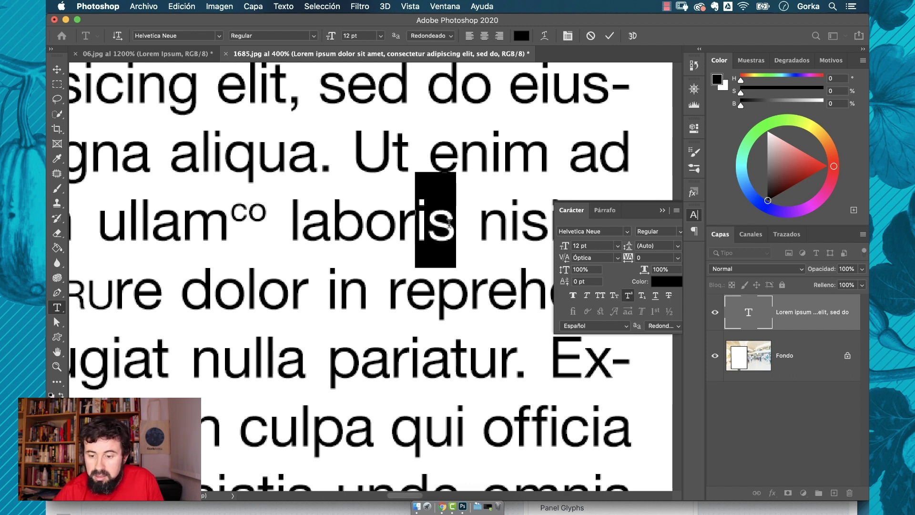
pyautogui.click(641, 296)
# - Underline the word "enim" and strike through the word "aliqua", hiding the selection highlight
pyautogui.doubleClick(488, 153)
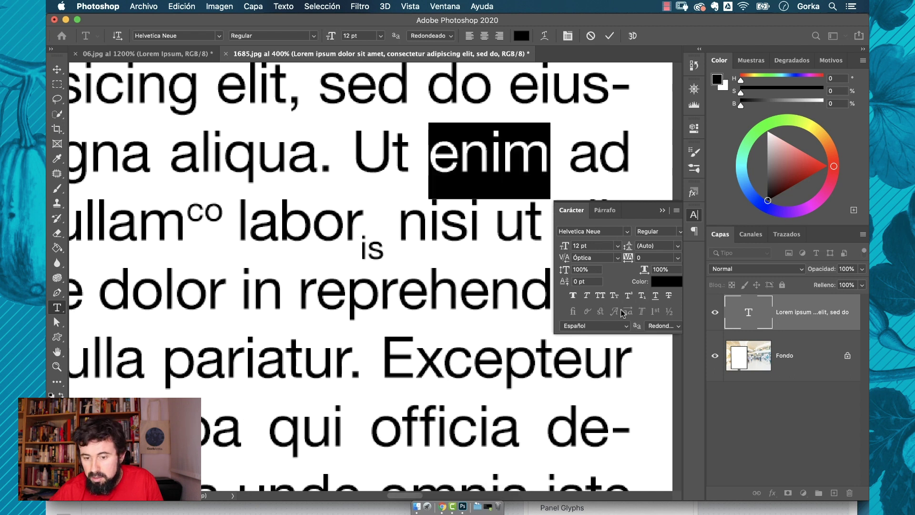
pyautogui.click(657, 296)
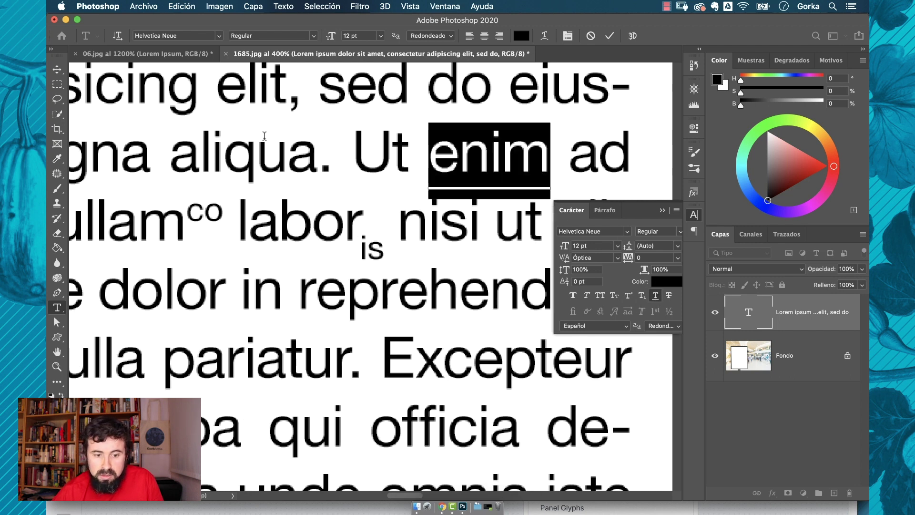
pyautogui.moveTo(171, 153); pyautogui.dragTo(318, 153)
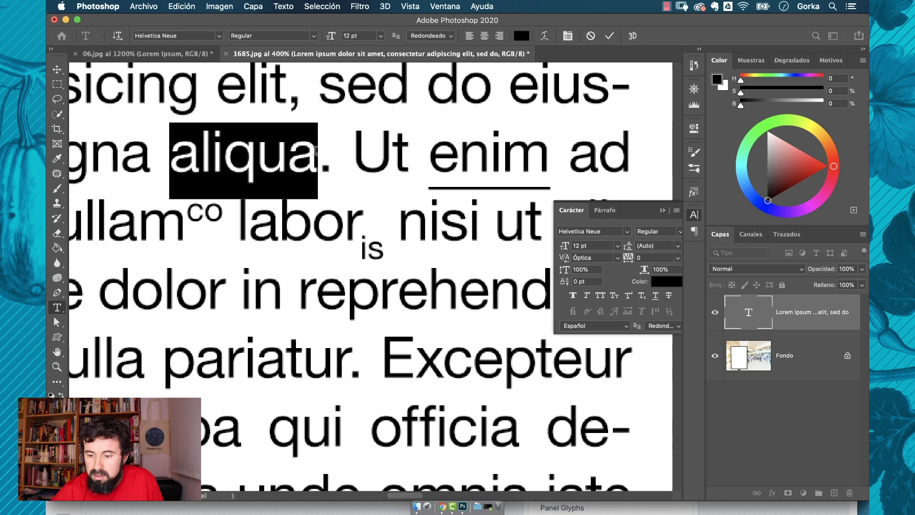
pyautogui.click(668, 296)
pyautogui.hotkey('ctrl', 'h')
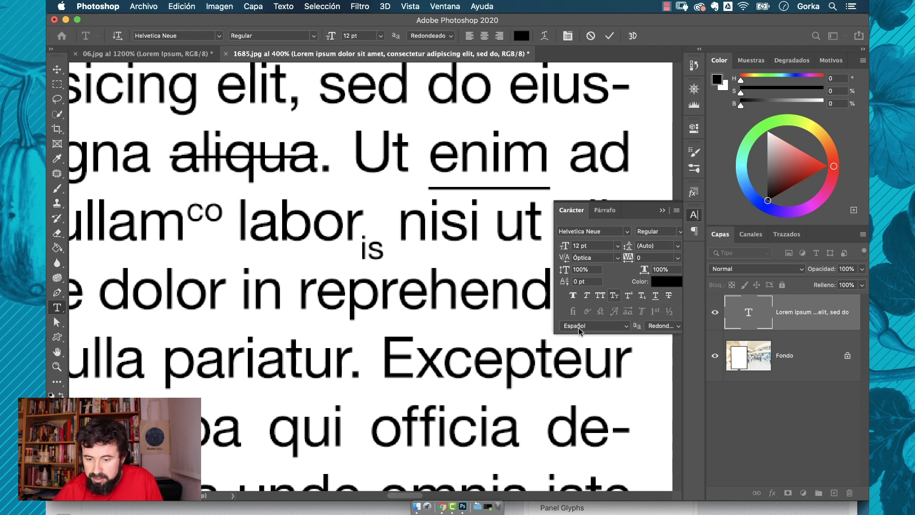
# - Create a new RGB document of 1000 × 1000 px at 72 ppi with a white background
pyautogui.press('super+n')
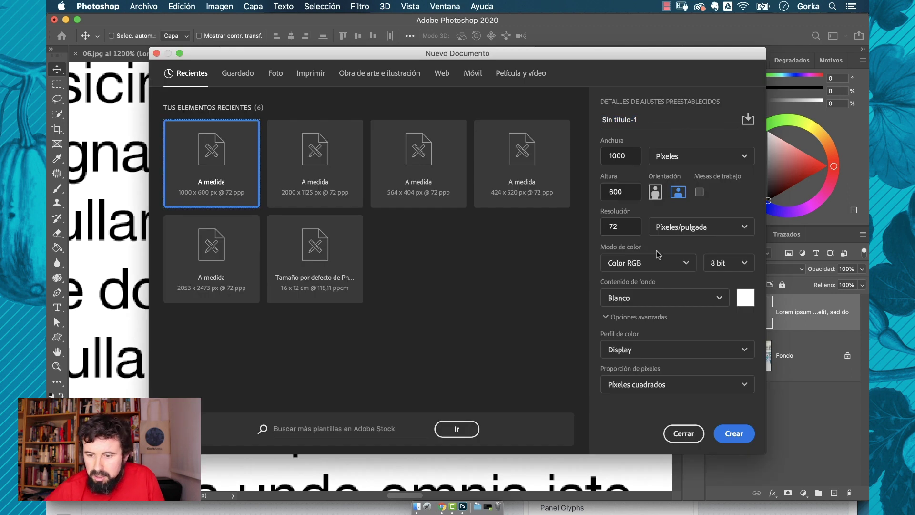
pyautogui.doubleClick(621, 190)
pyautogui.write('1000')
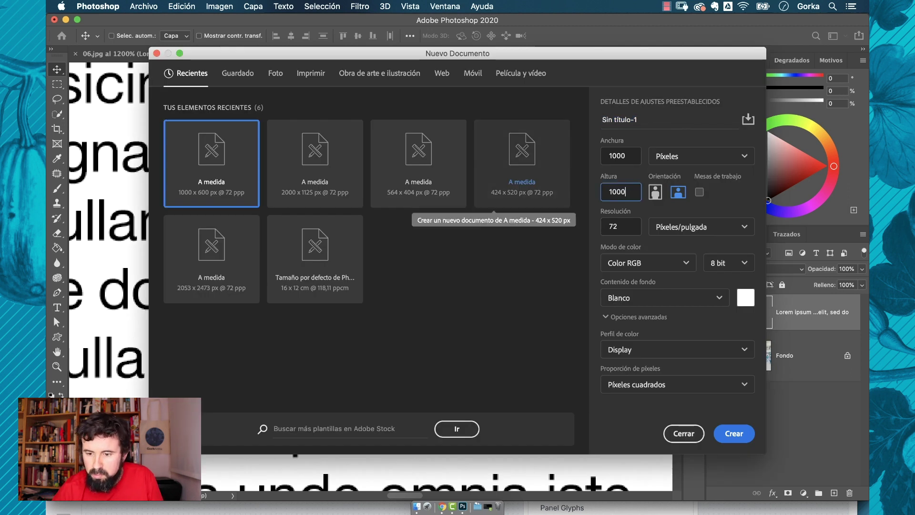
pyautogui.press('Return')
# - Draw a filled black circle about 691 px in diameter near the middle of the canvas with the Ellipse tool
pyautogui.rightClick(57, 336)
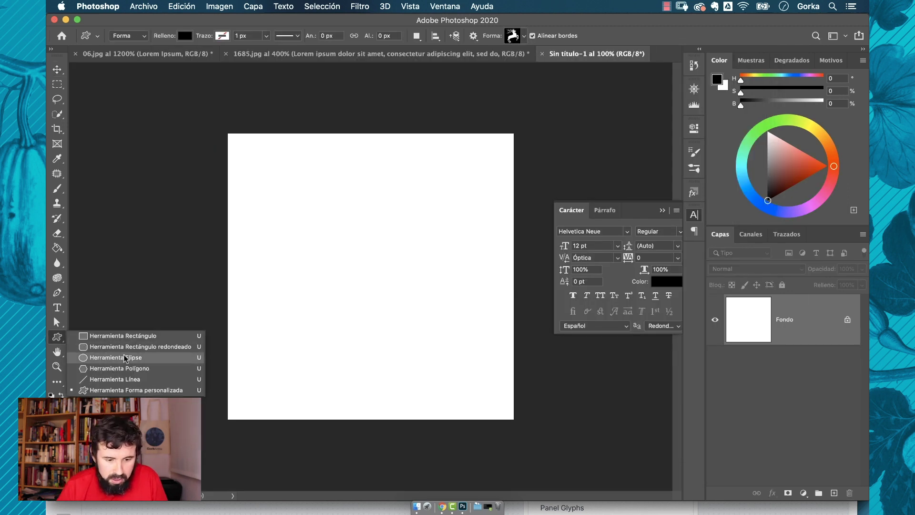
pyautogui.click(109, 358)
pyautogui.moveTo(276, 187); pyautogui.dragTo(477, 408)
# - Add the text "Esto es una prueba" at 72 pt along the outline of the circle and commit it
pyautogui.press('t')
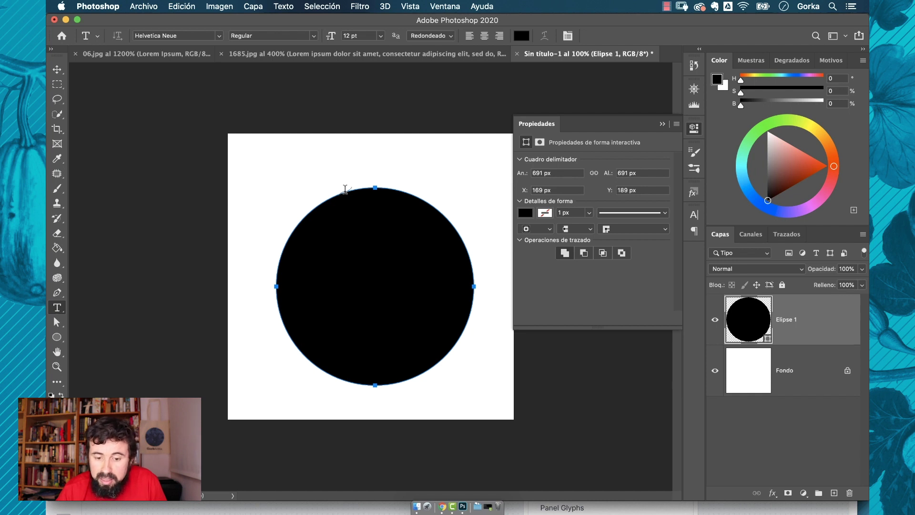
pyautogui.click(343, 189)
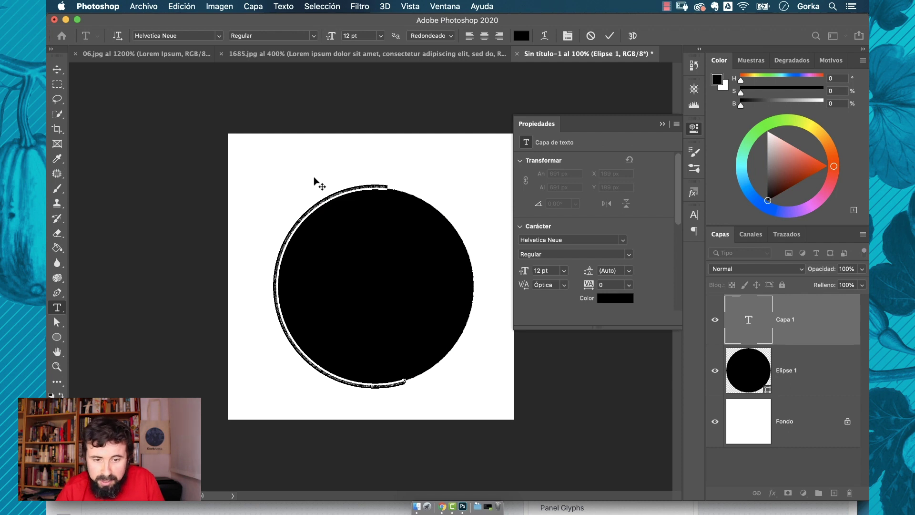
pyautogui.click(380, 36)
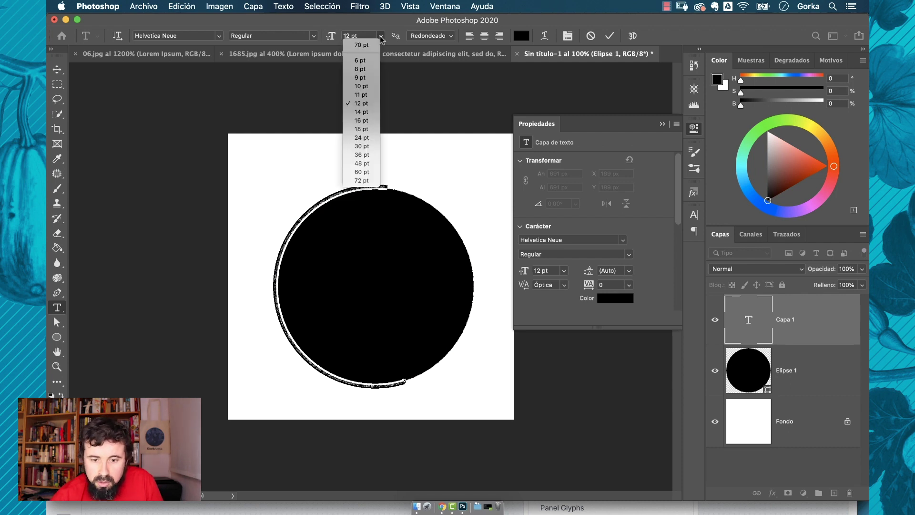
pyautogui.click(361, 180)
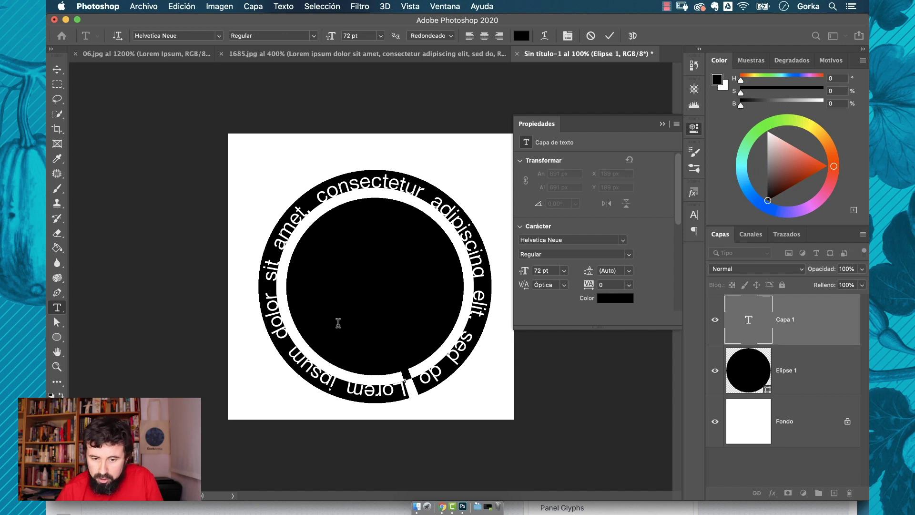
pyautogui.write('Esto')
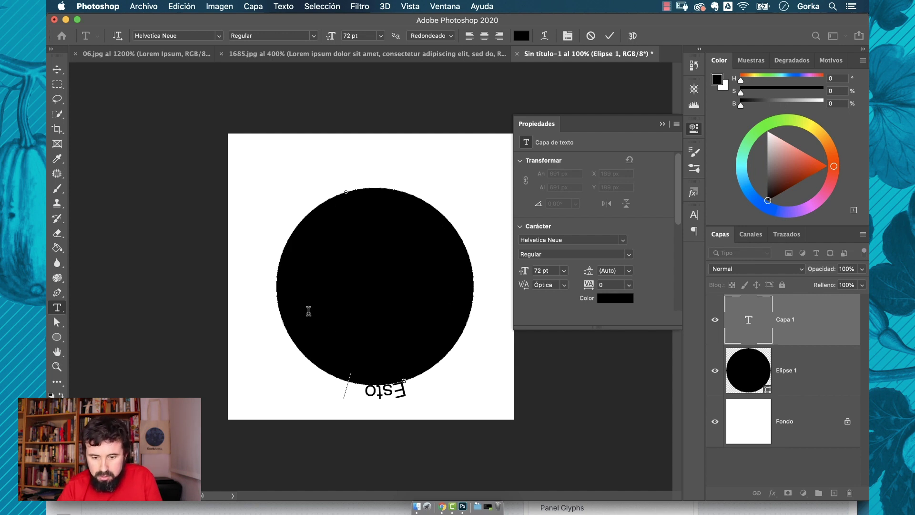
pyautogui.write(' es una prueba')
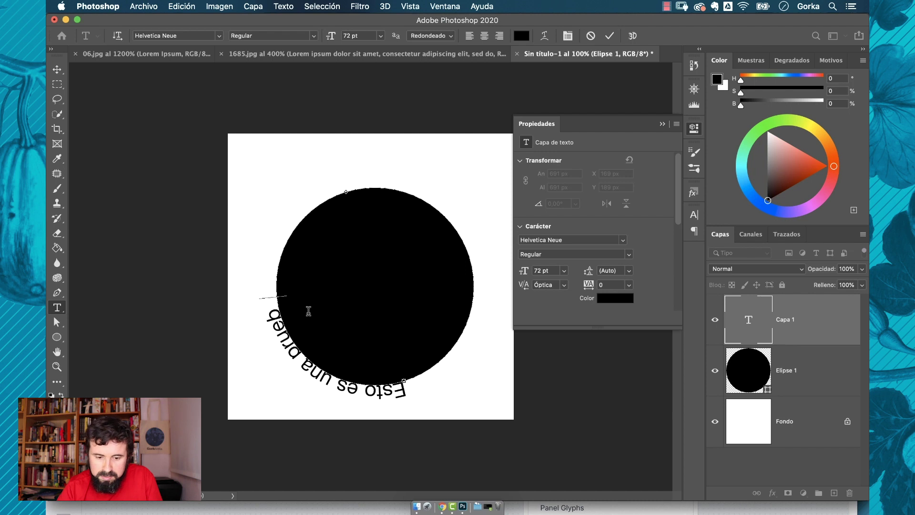
pyautogui.press('super+Return')
pyautogui.press('v')
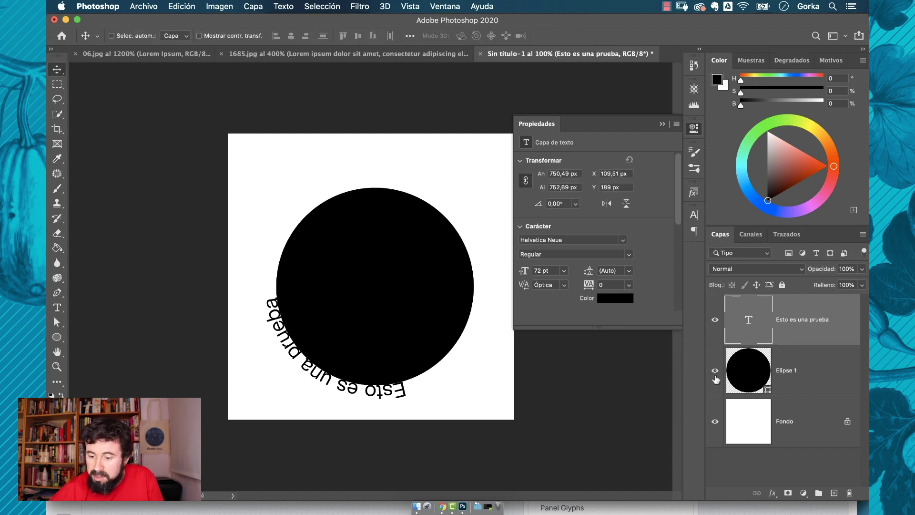
# - Hide the black circle's layer and set the size of the "Esto es una prueba" text to 144 pt
pyautogui.click(715, 371)
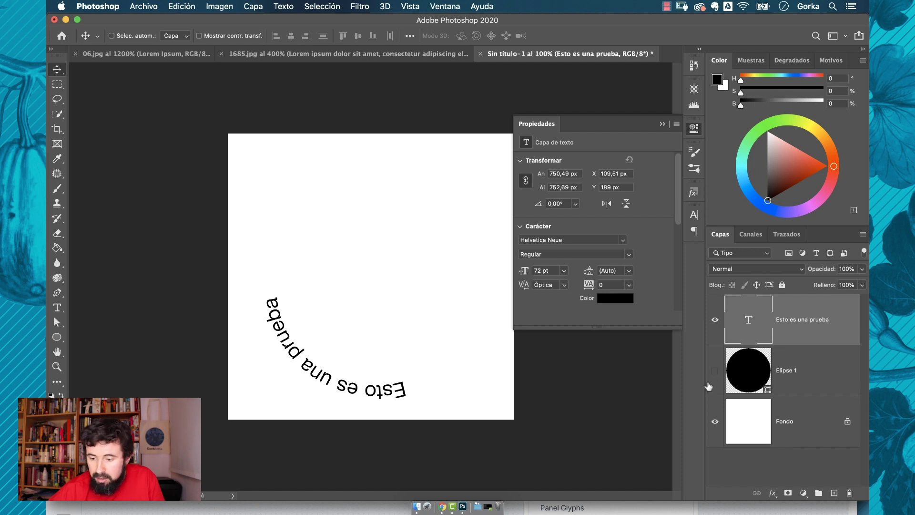
pyautogui.press('t')
pyautogui.press('Return')
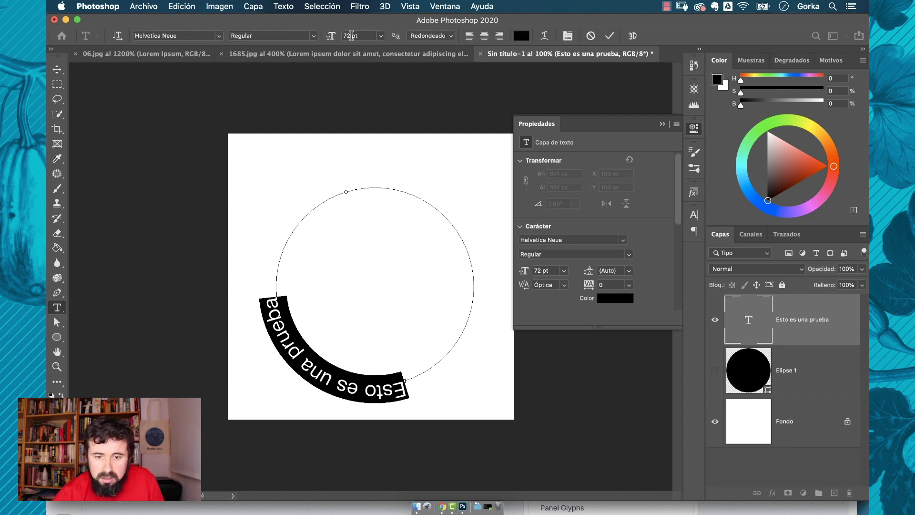
pyautogui.doubleClick(347, 36)
pyautogui.write('14')
pyautogui.write('4')
pyautogui.press('Return')
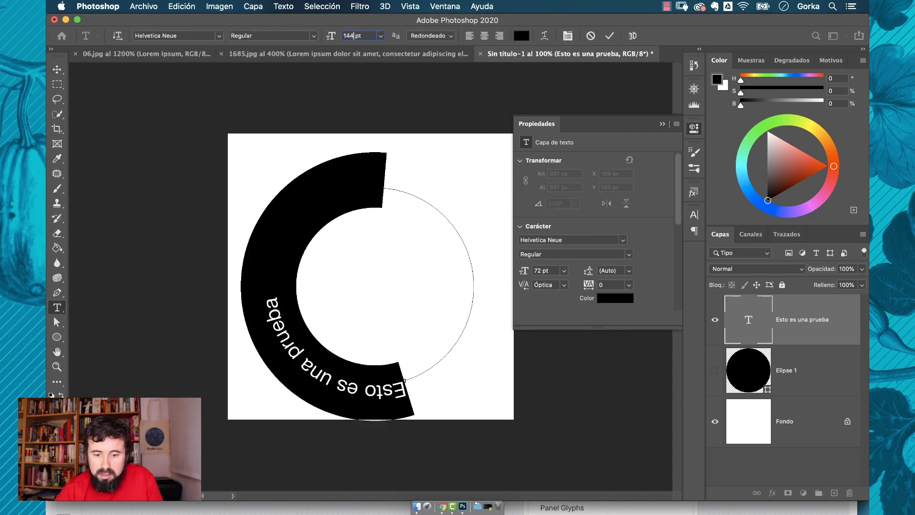
pyautogui.press('Escape')
pyautogui.press('v')
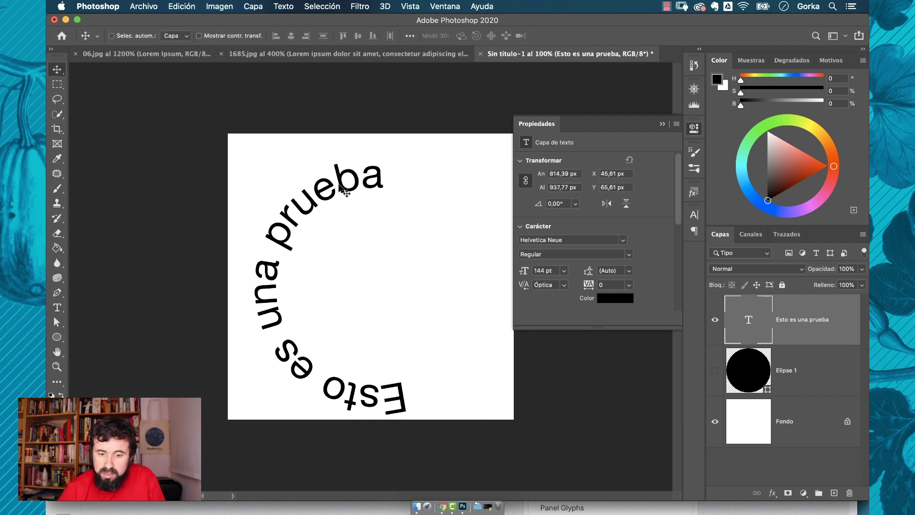
# - Flip the path text to the inside of the circle and slide it along the path with the Path Selection tool
pyautogui.click(56, 321)
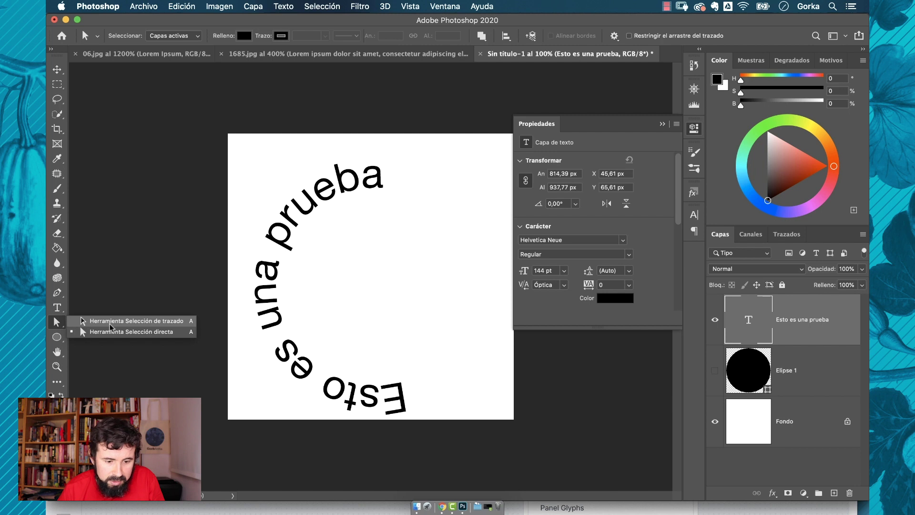
pyautogui.click(154, 325)
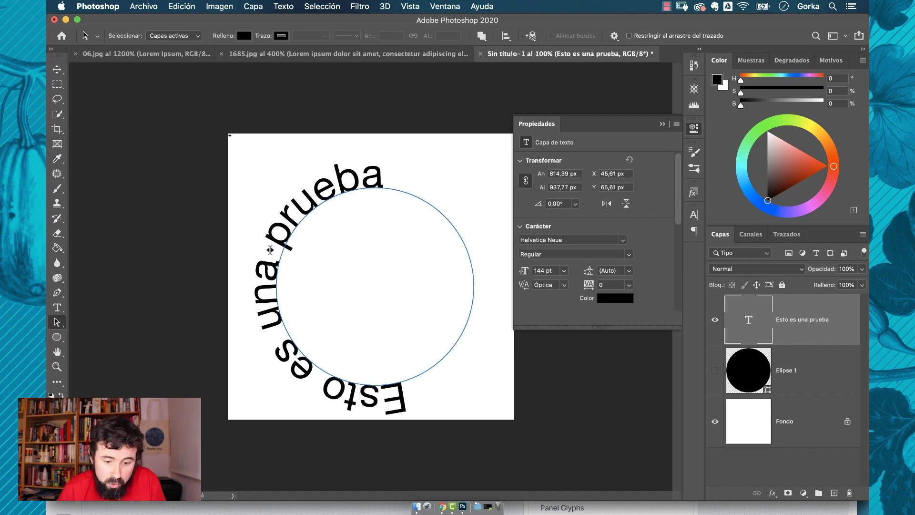
pyautogui.moveTo(271, 250); pyautogui.dragTo(409, 240)
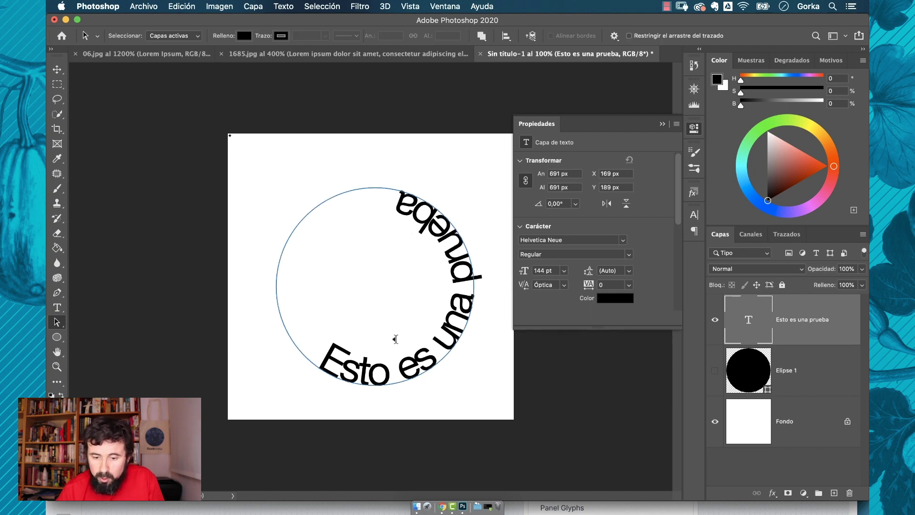
# - Delete the circular path text layer and show the black circle's layer again
pyautogui.press('v')
pyautogui.press('BackSpace')
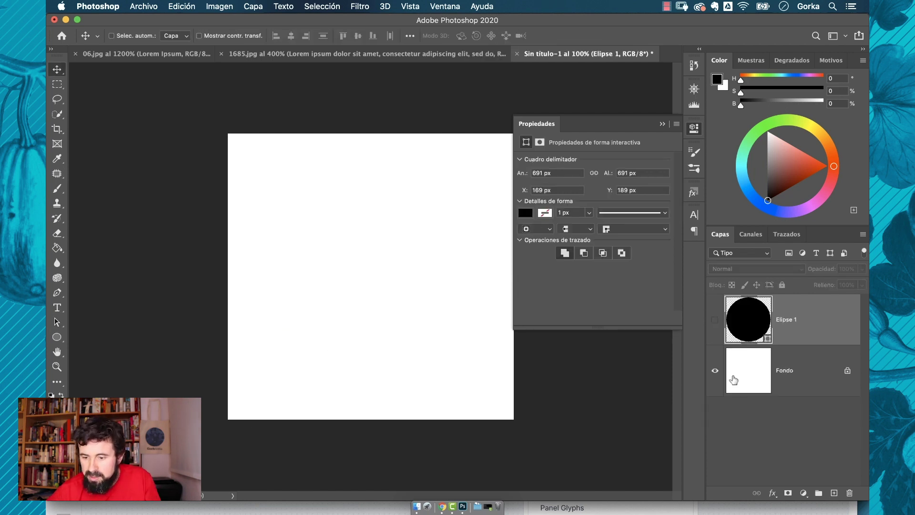
pyautogui.click(715, 321)
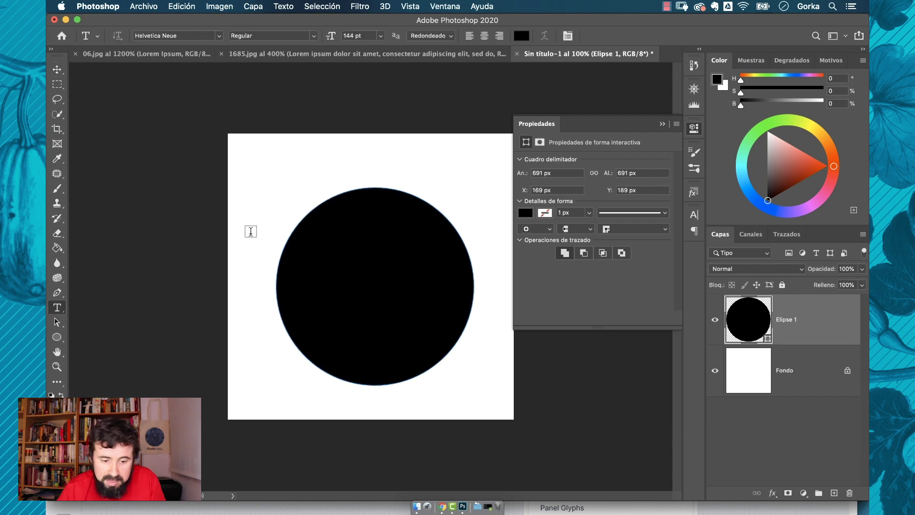
# - Fill the inside of the circle with placeholder paragraph text at 144 pt and hide the black circle's layer
pyautogui.press('t')
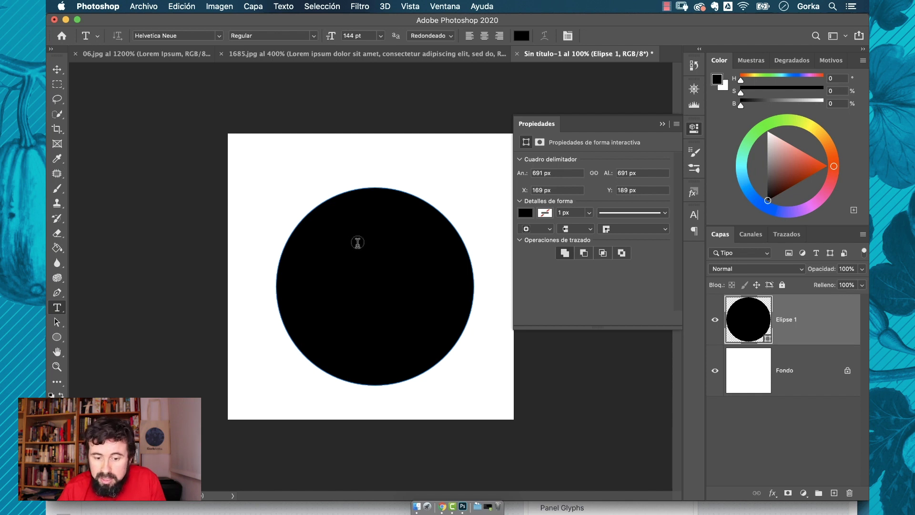
pyautogui.click(371, 259)
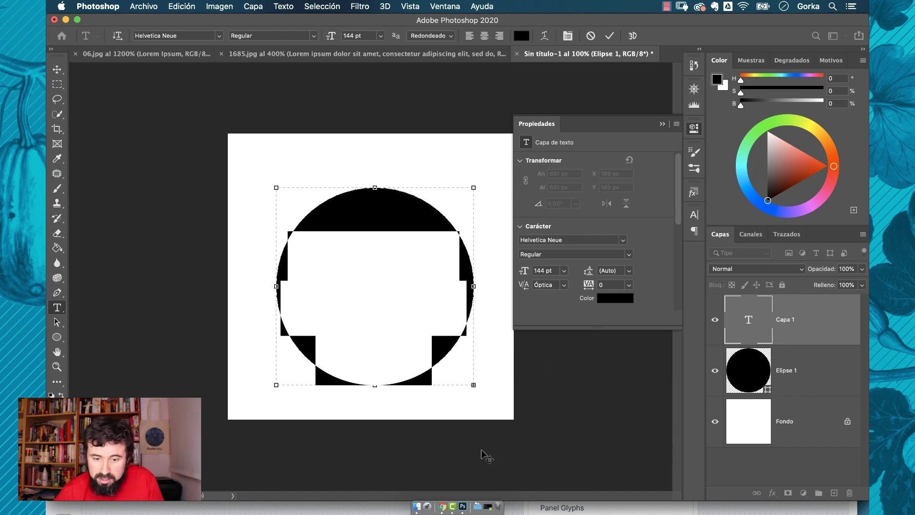
pyautogui.click(461, 475)
pyautogui.click(714, 371)
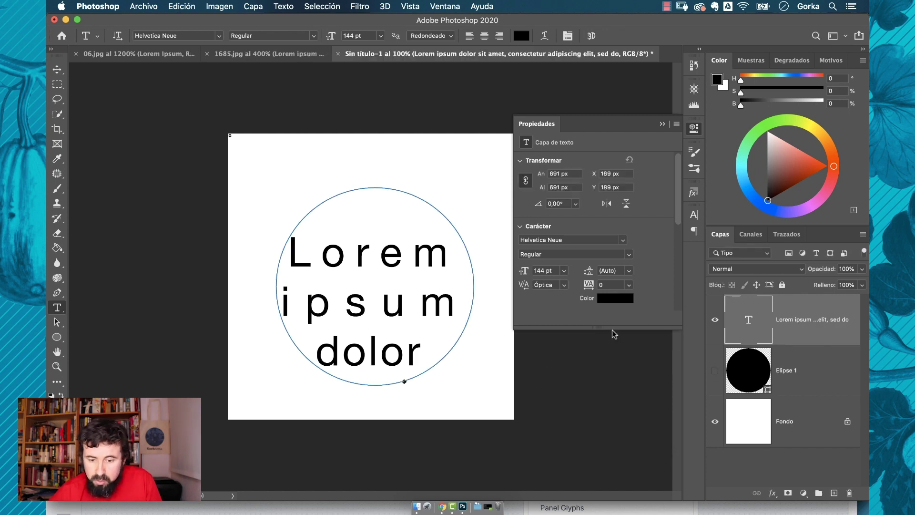
# - Select all the placeholder text inside the circle and set its size to 30 pt
pyautogui.press('Return')
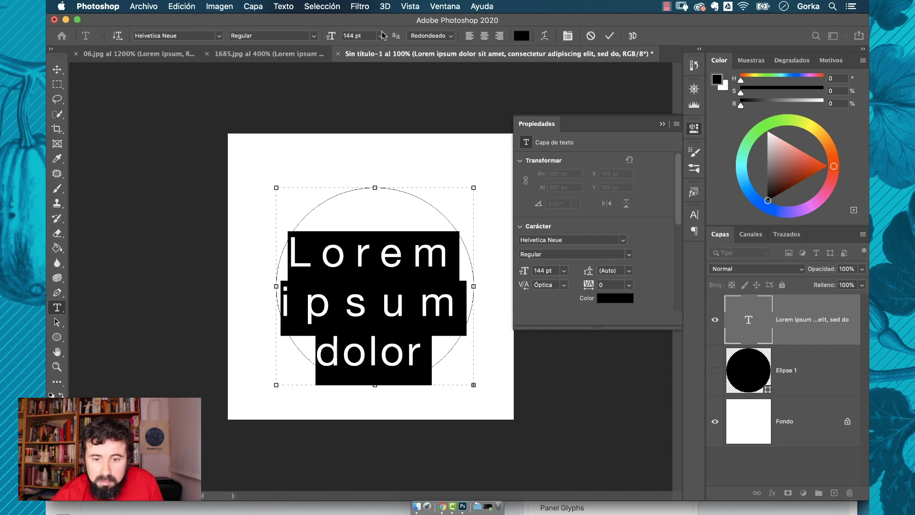
pyautogui.click(380, 36)
pyautogui.click(370, 149)
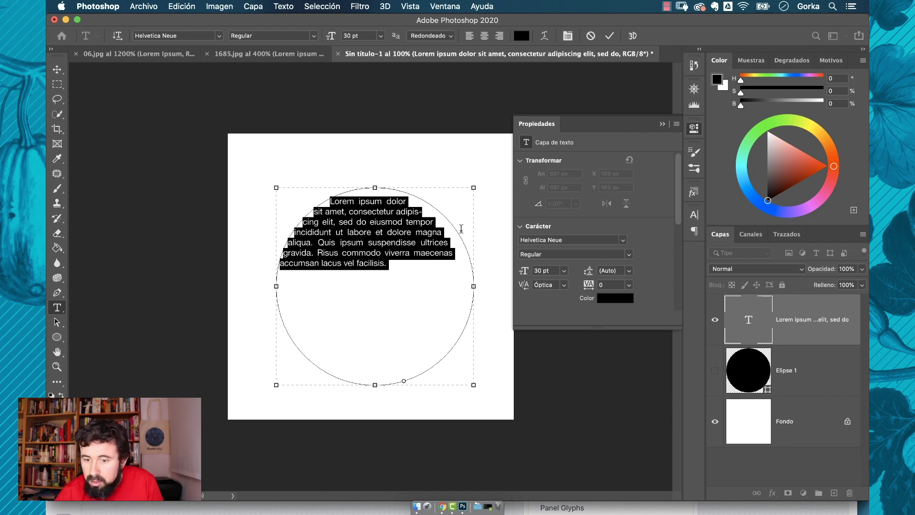
# - Set the right margin indent of the paragraph inside the circle to 0 pt
pyautogui.click(688, 217)
pyautogui.click(605, 210)
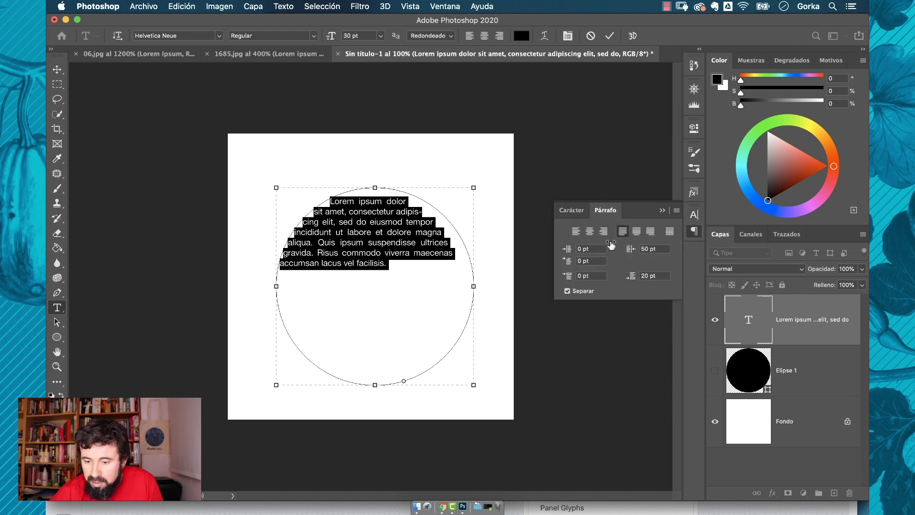
pyautogui.doubleClick(645, 248)
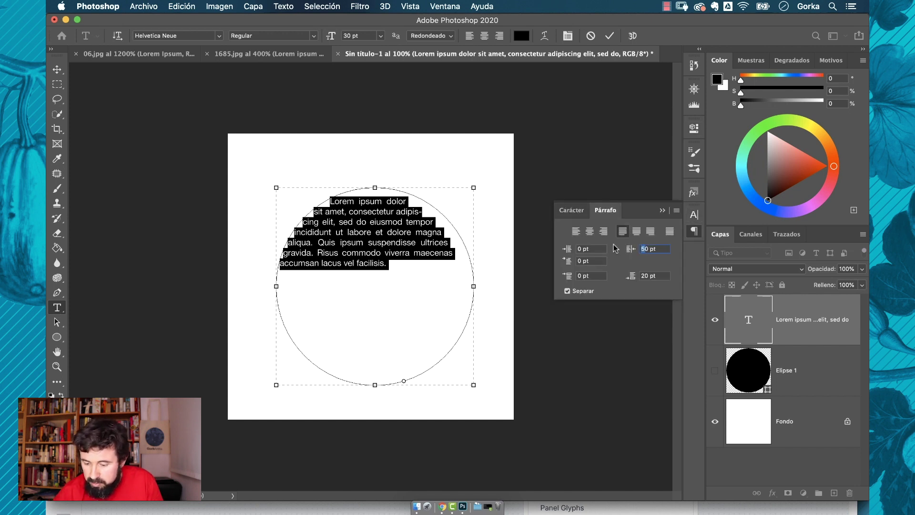
pyautogui.write('0')
pyautogui.press('Return')
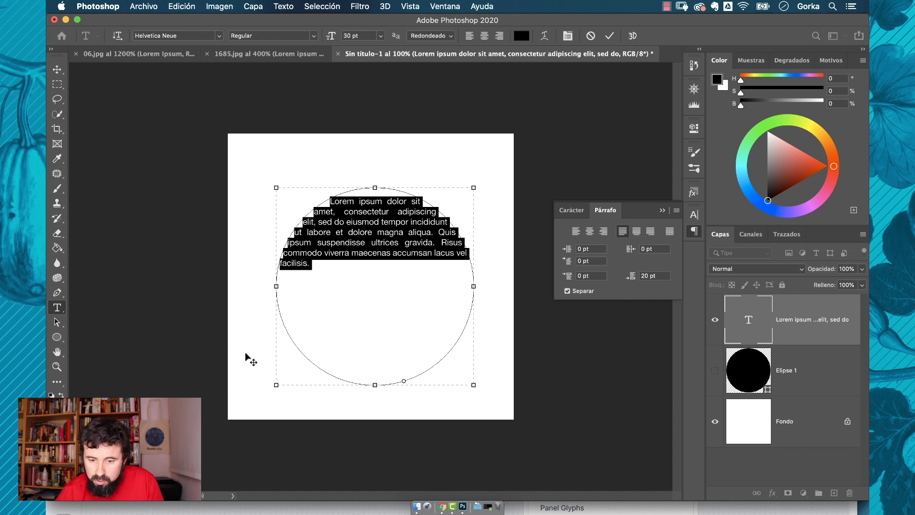
# - Switch to Chrome, download the Freepik speech bubble collection and open its image 2855422.jpg in Photoshop
pyautogui.press('super+Tab')
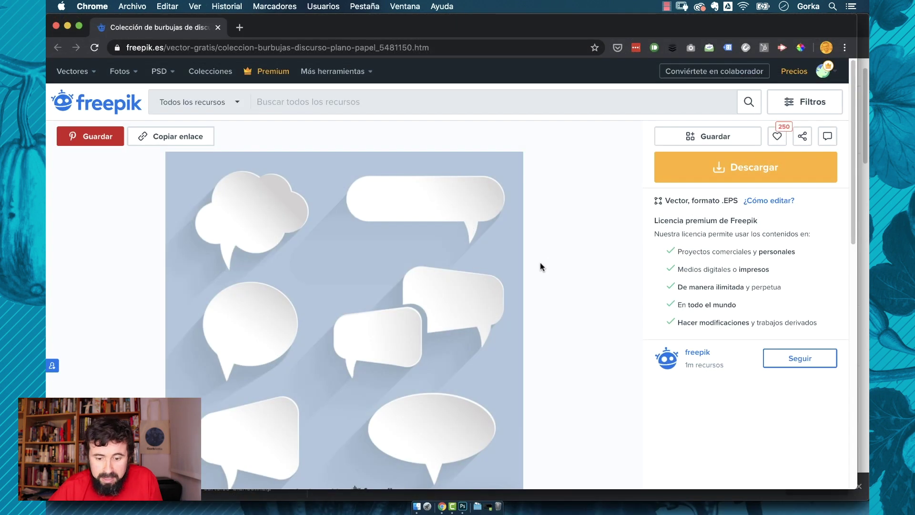
pyautogui.click(713, 172)
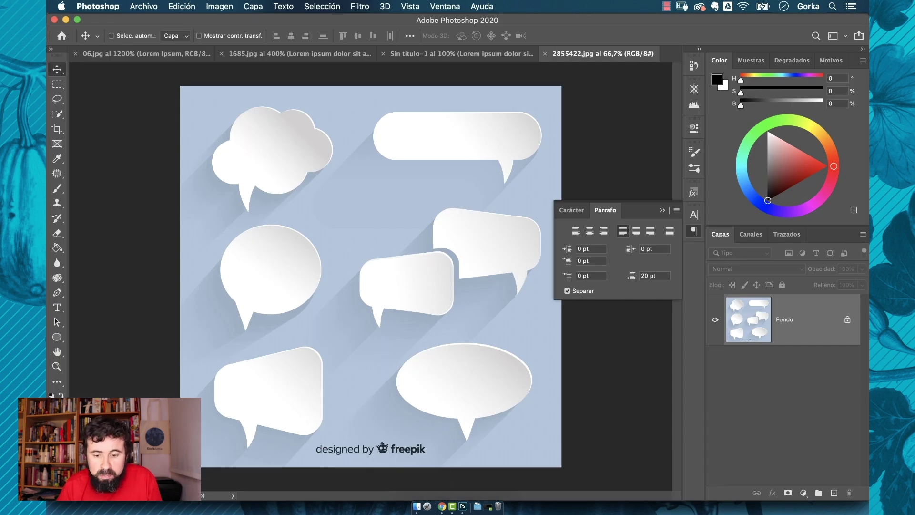
# - Place the text "Lorem Ipsum" in the Handlee font at 72 pt on the long speech bubble
pyautogui.click(57, 308)
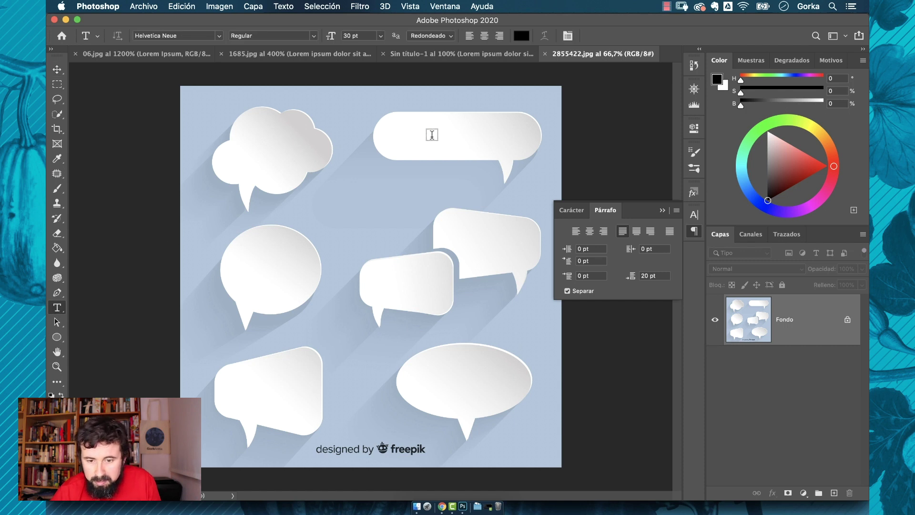
pyautogui.click(432, 138)
pyautogui.press('super+plus')
pyautogui.press('super+plus')
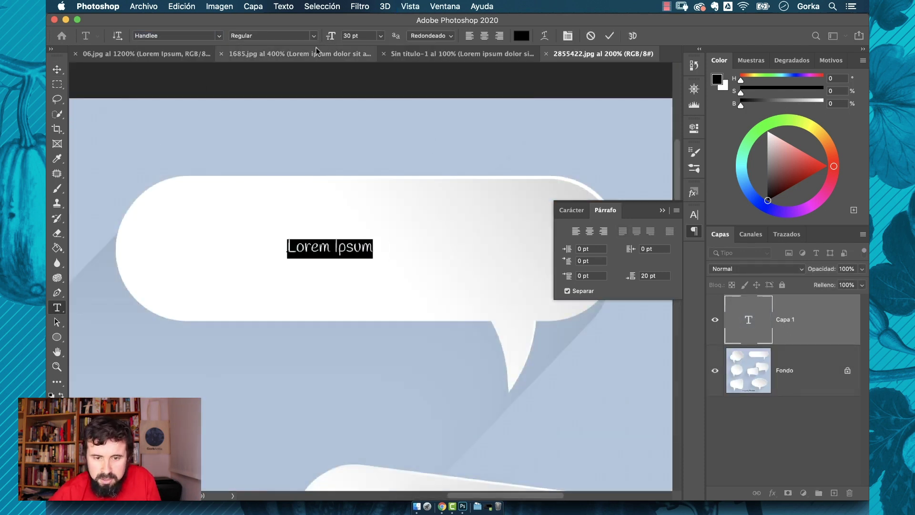
pyautogui.click(380, 36)
pyautogui.click(371, 182)
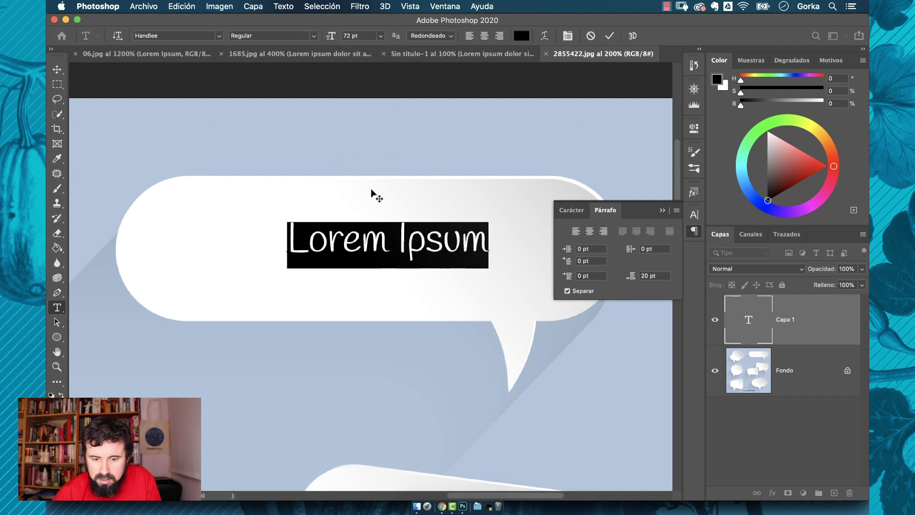
# - Commit the "Lorem Ipsum" text, enlarge it to 132 pt and centre it in the long speech bubble
pyautogui.press('super+Return')
pyautogui.press('v')
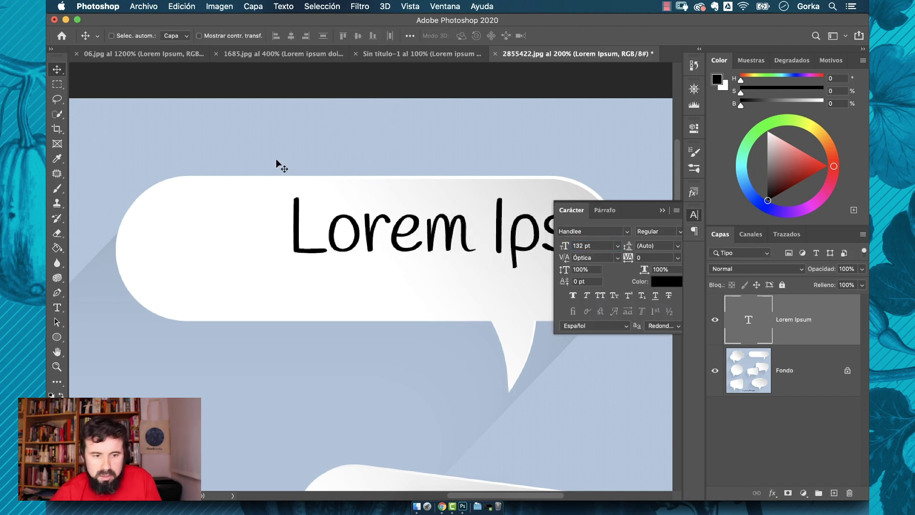
pyautogui.moveTo(593, 167); pyautogui.dragTo(490, 185)
pyautogui.press('super+minus')
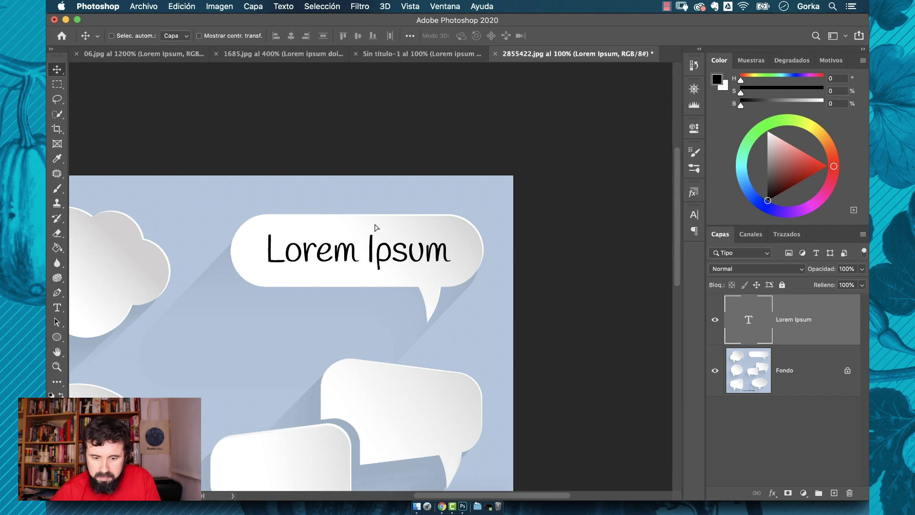
# - Move the text onto the slanted bubble beneath the long one and replace its wording with "Hola!"
pyautogui.moveTo(376, 228); pyautogui.dragTo(448, 397)
pyautogui.doubleClick(734, 323)
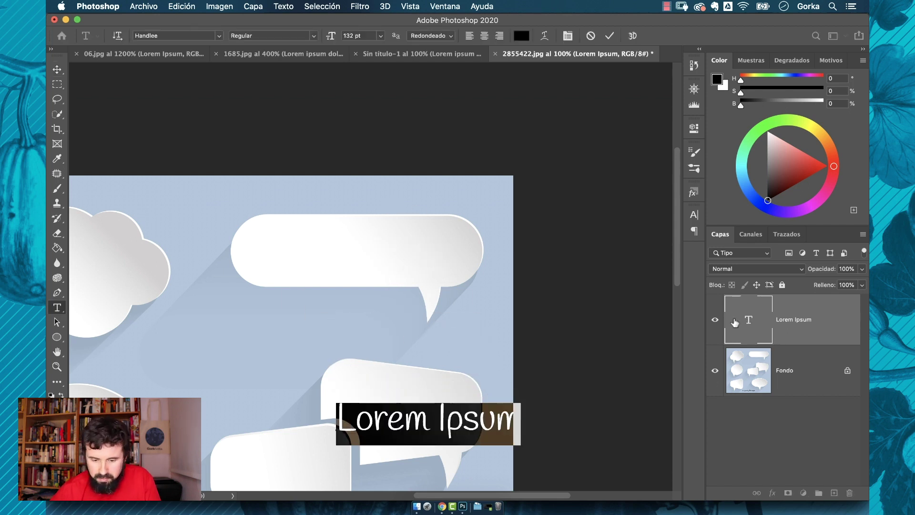
pyautogui.write('Hola!')
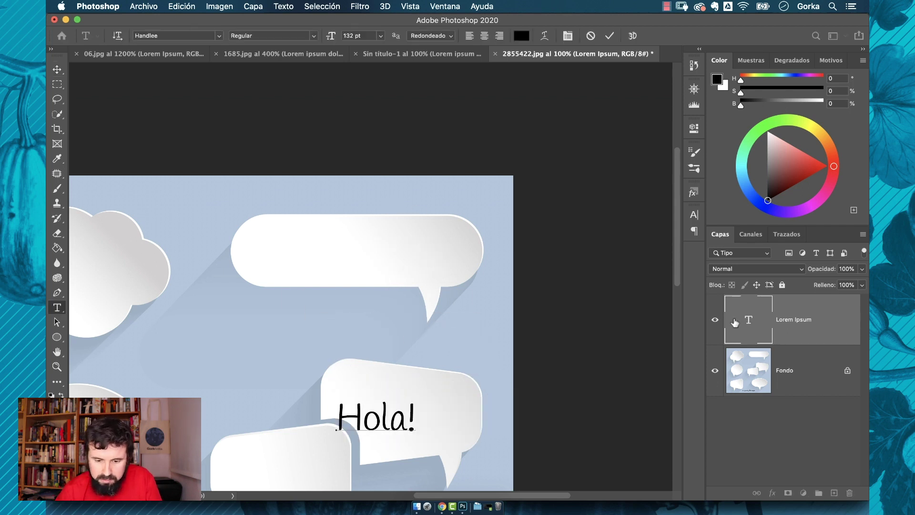
pyautogui.press('Escape')
# - Scale up the "Hola!" text with Free Transform to about 189 pt so it fills the slanted bubble
pyautogui.press('super+t')
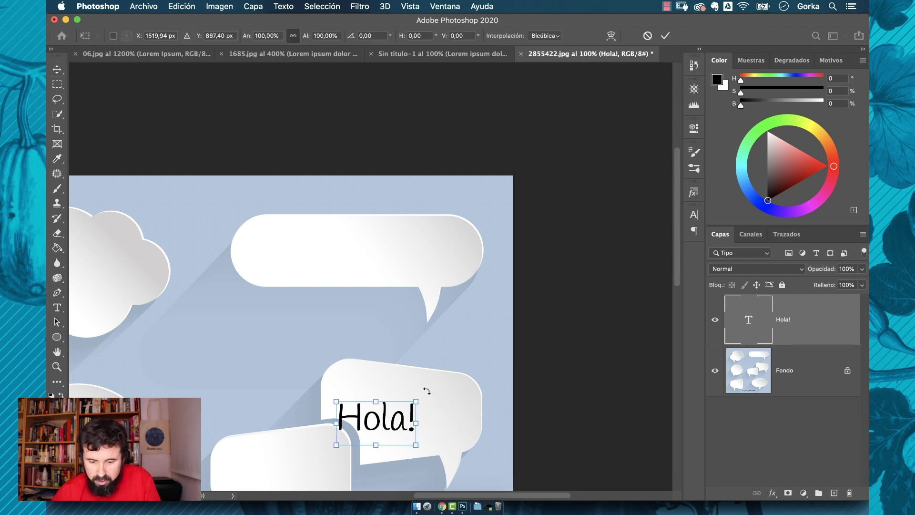
pyautogui.moveTo(418, 399); pyautogui.dragTo(465, 368)
pyautogui.press('Return')
# - Apply the Arco warp style to the "Hola!" text
pyautogui.press('t')
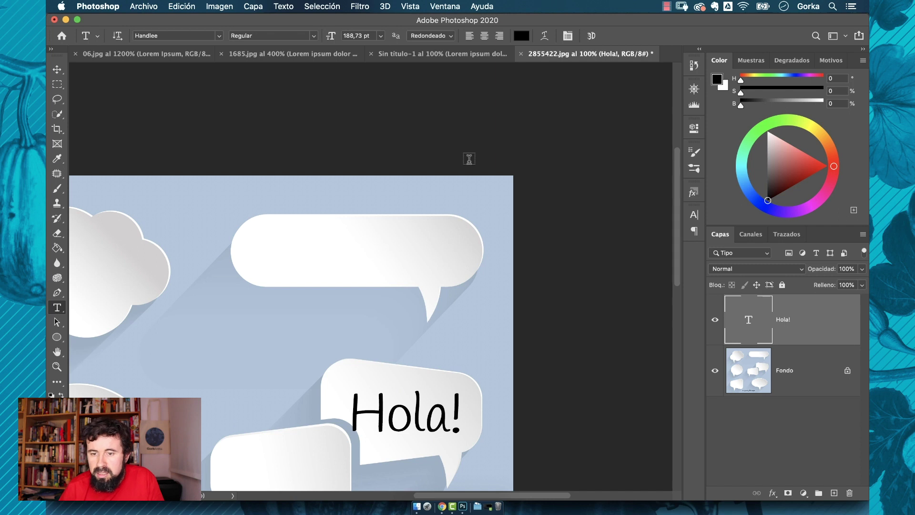
pyautogui.click(544, 36)
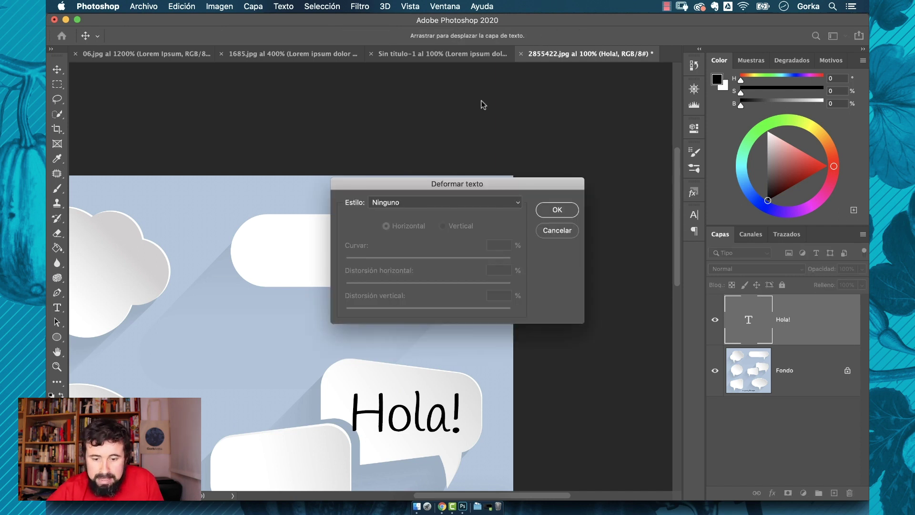
pyautogui.click(416, 202)
pyautogui.click(353, 212)
pyautogui.click(405, 202)
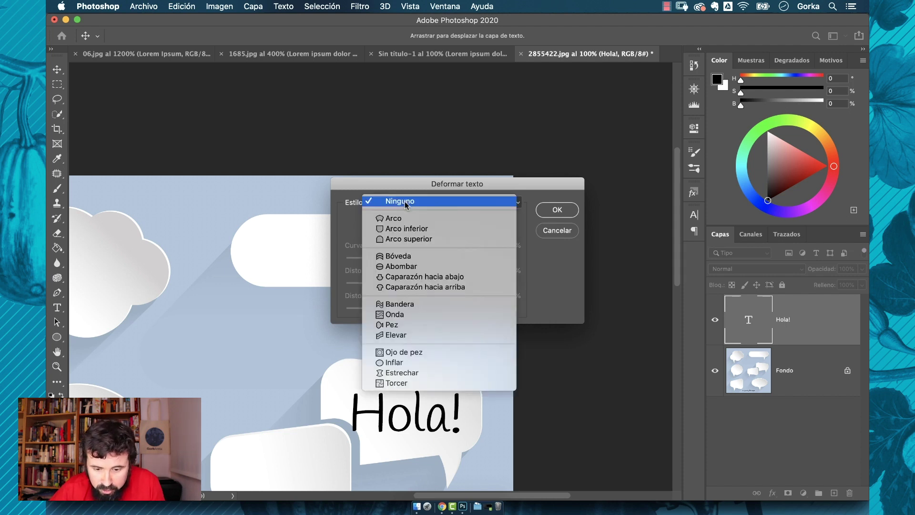
pyautogui.click(425, 219)
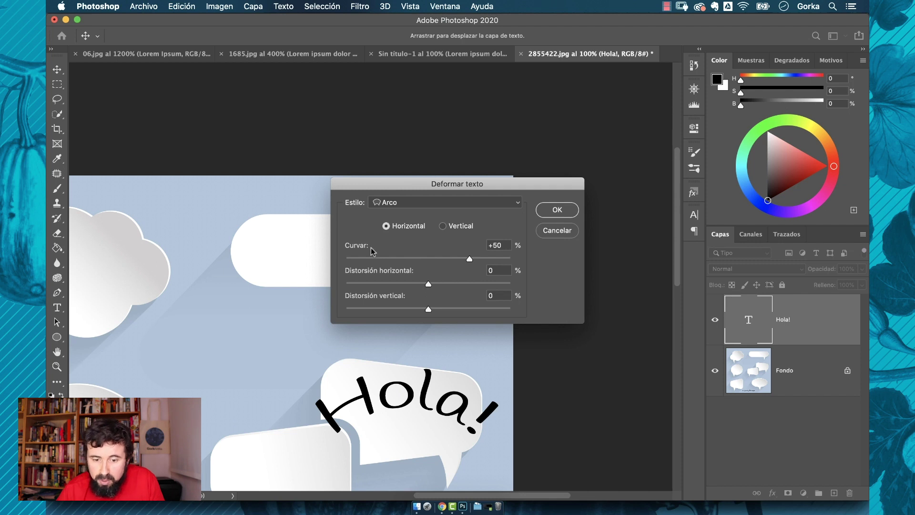
# - Set the text warp's bend to 0 % and its horizontal distortion to -56 %, and apply the warp
pyautogui.moveTo(464, 262)
pyautogui.mouseDown()
pyautogui.moveTo(410, 261)
pyautogui.moveTo(454, 265)
pyautogui.mouseUp()
pyautogui.write('0')
pyautogui.press('Tab')
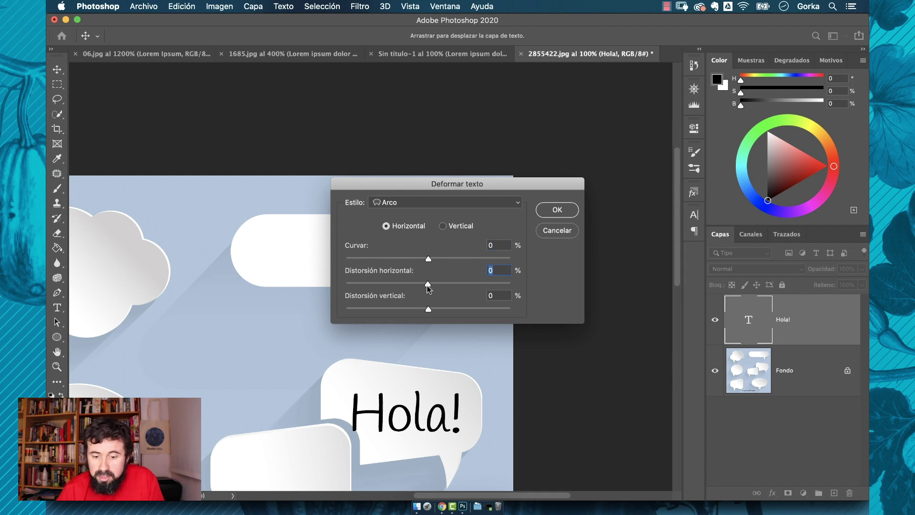
pyautogui.moveTo(428, 284); pyautogui.dragTo(382, 288)
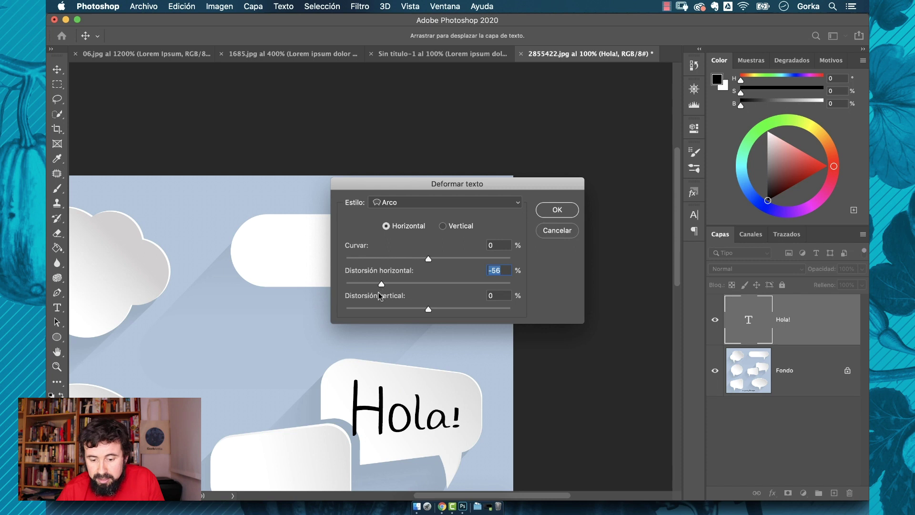
pyautogui.press('Return')
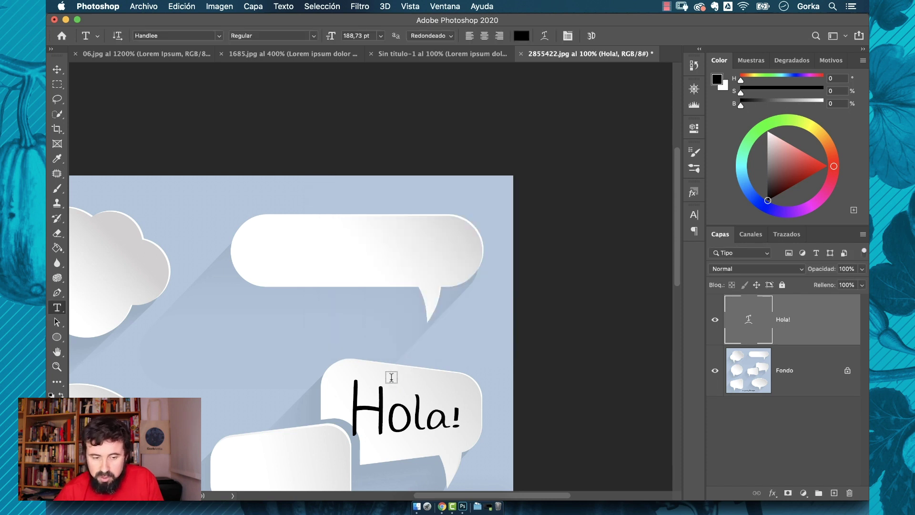
# - Duplicate the warped "Hola!" text layer and move the copy onto the smaller overlapping bubble
pyautogui.press('v')
pyautogui.scroll(-5, 384, 407)
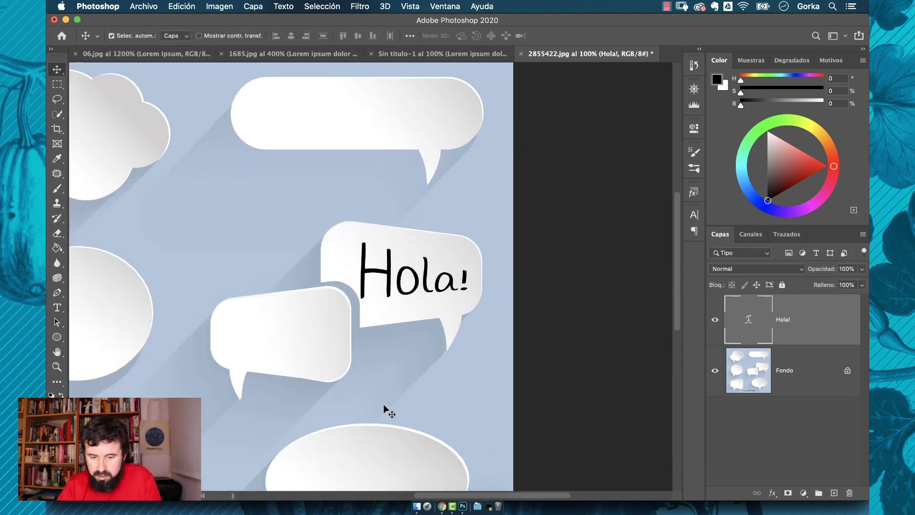
pyautogui.press('super+j')
pyautogui.moveTo(473, 308); pyautogui.dragTo(351, 366)
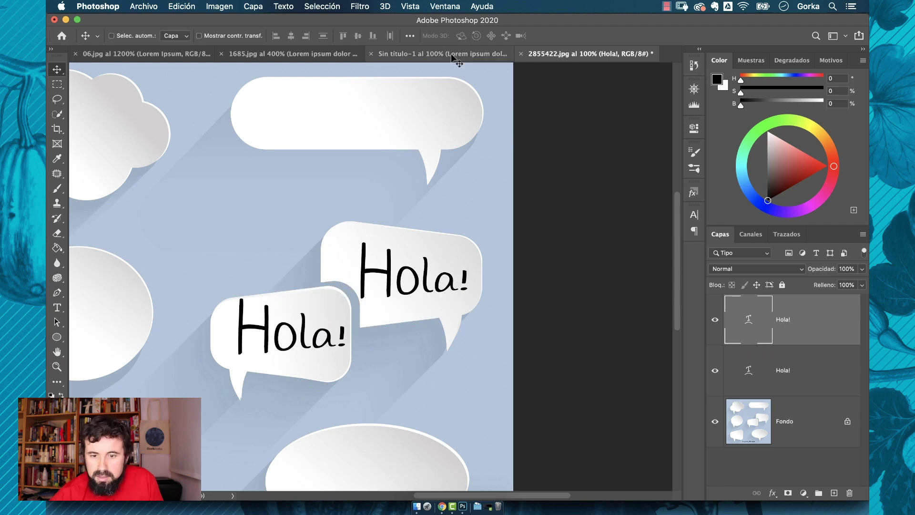
# - Set the copied text's horizontal warp distortion to +57 % and nudge the text to fit the smaller bubble
pyautogui.doubleClick(748, 326)
pyautogui.click(546, 36)
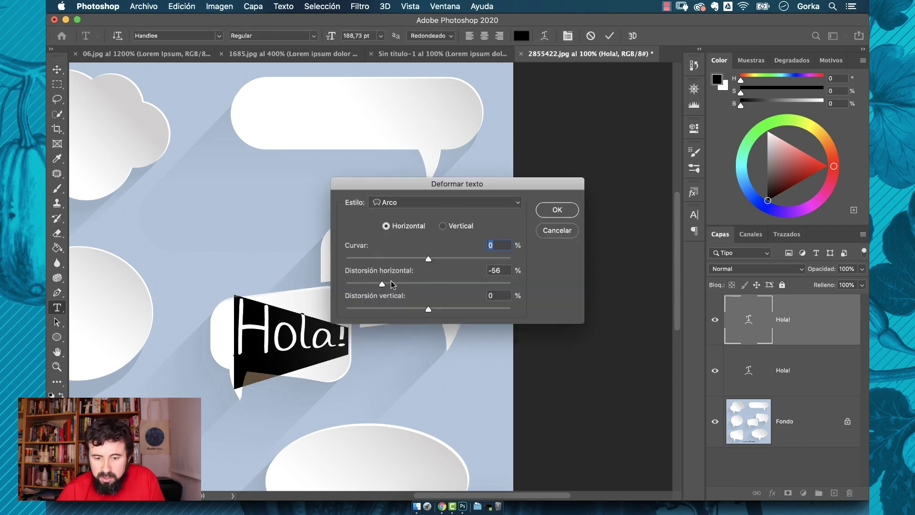
pyautogui.moveTo(391, 285); pyautogui.dragTo(476, 285)
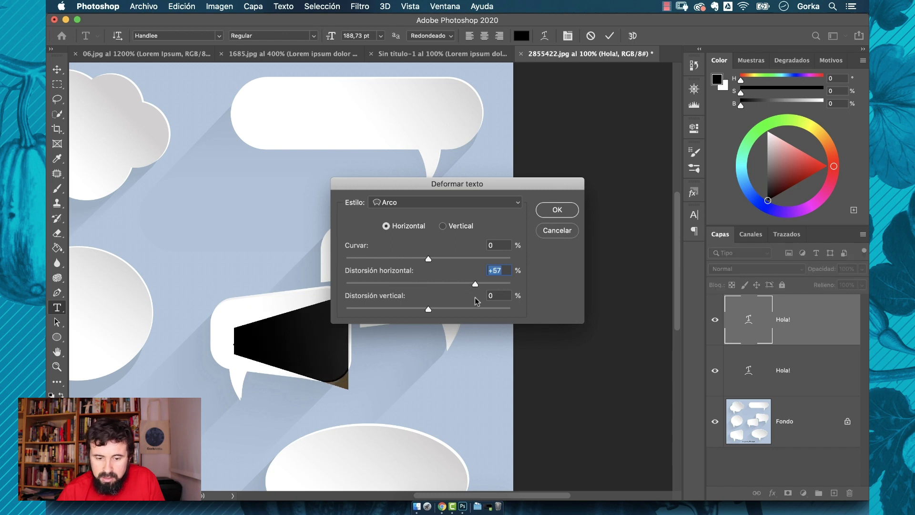
pyautogui.press('Return')
pyautogui.click(56, 69)
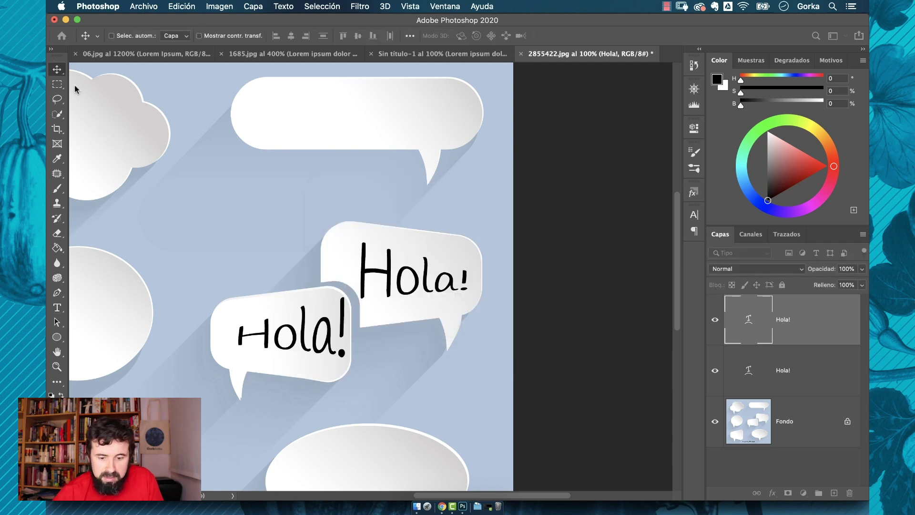
pyautogui.moveTo(343, 315); pyautogui.dragTo(333, 310)
# - Duplicate the "Hola!" text layer of the smaller overlapping bubble and move the copy onto the oval bubble below
pyautogui.scroll(-4, 445, 437)
pyautogui.hscroll(-2, 445, 438)
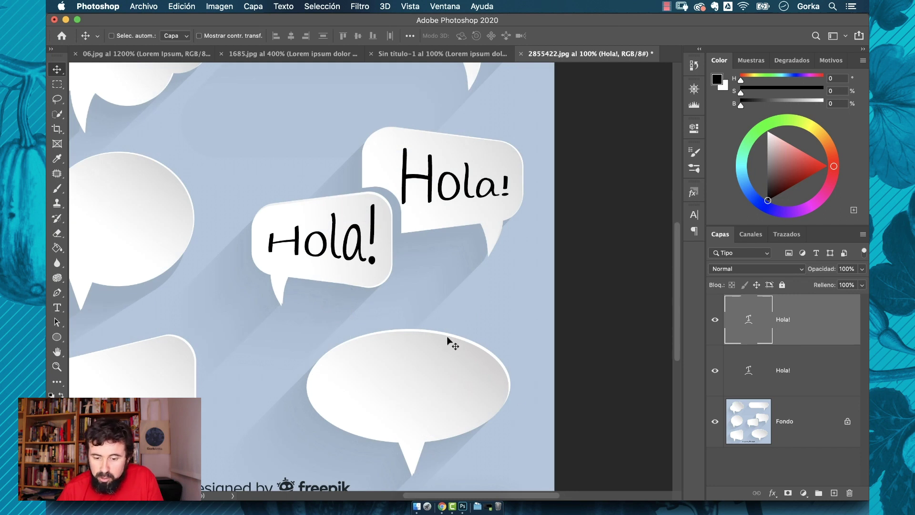
pyautogui.press('super+j')
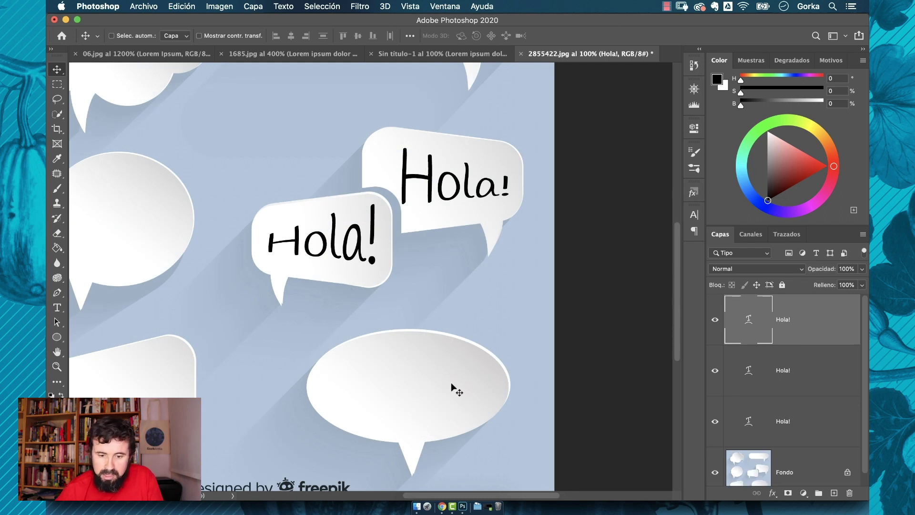
pyautogui.moveTo(370, 246); pyautogui.dragTo(443, 384)
# - Replace the copied text in the oval bubble with "BOOM!!"
pyautogui.doubleClick(443, 383)
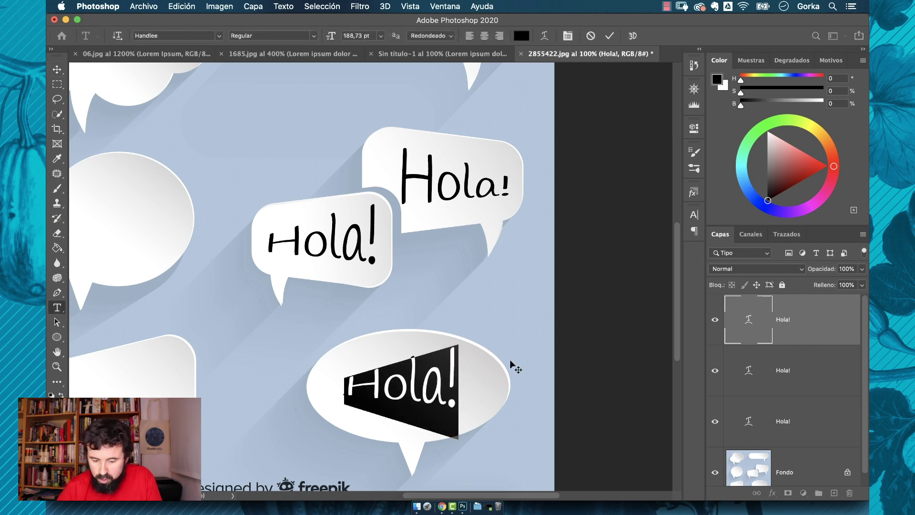
pyautogui.write('BOOM')
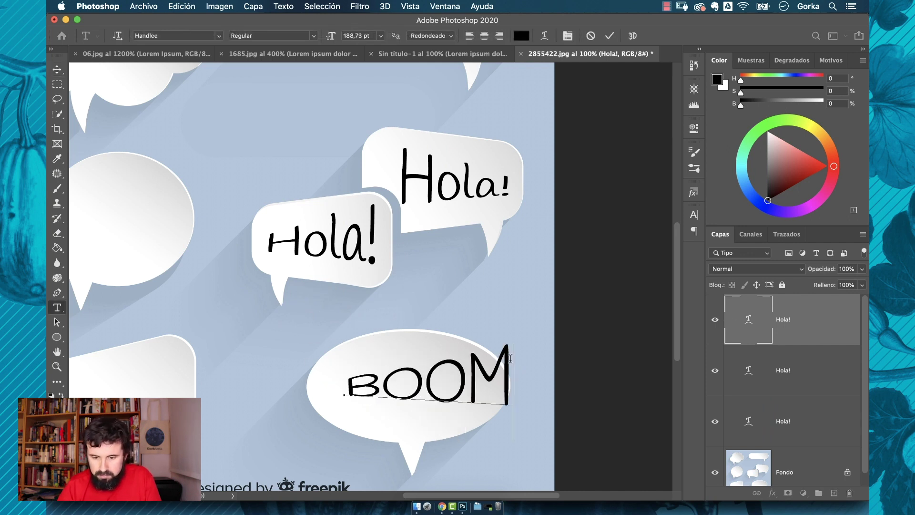
pyautogui.write('!!')
# - Reset the "BOOM!!" text's horizontal warp distortion to 0 % and warp it with the Abombar style at +33 % bend
pyautogui.click(544, 36)
pyautogui.click(445, 202)
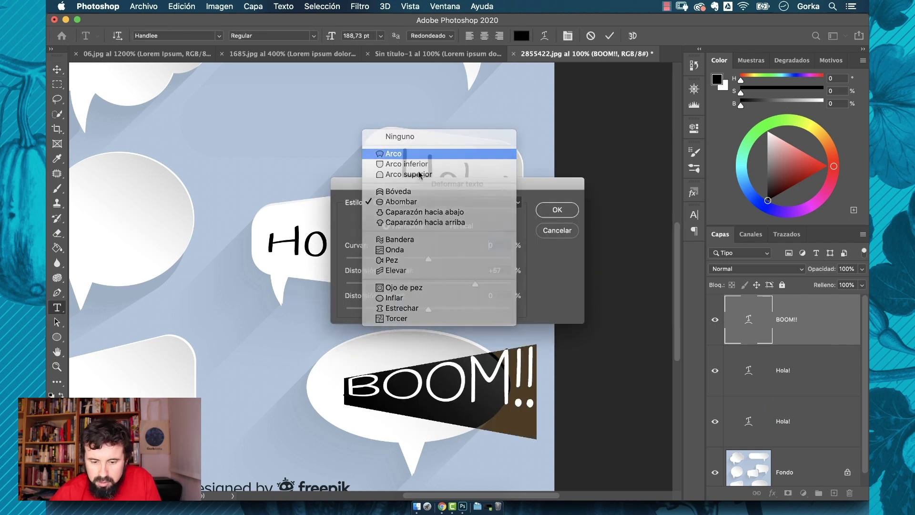
pyautogui.click(398, 150)
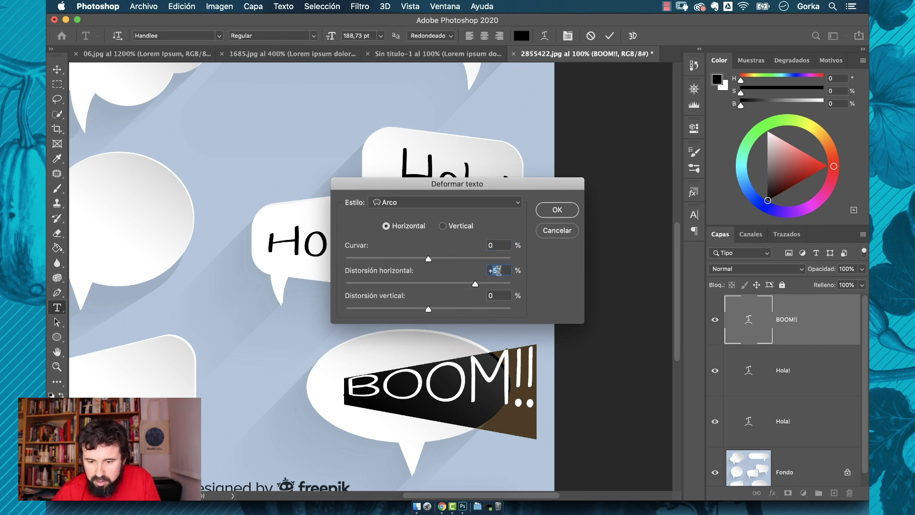
pyautogui.write('0')
pyautogui.click(404, 204)
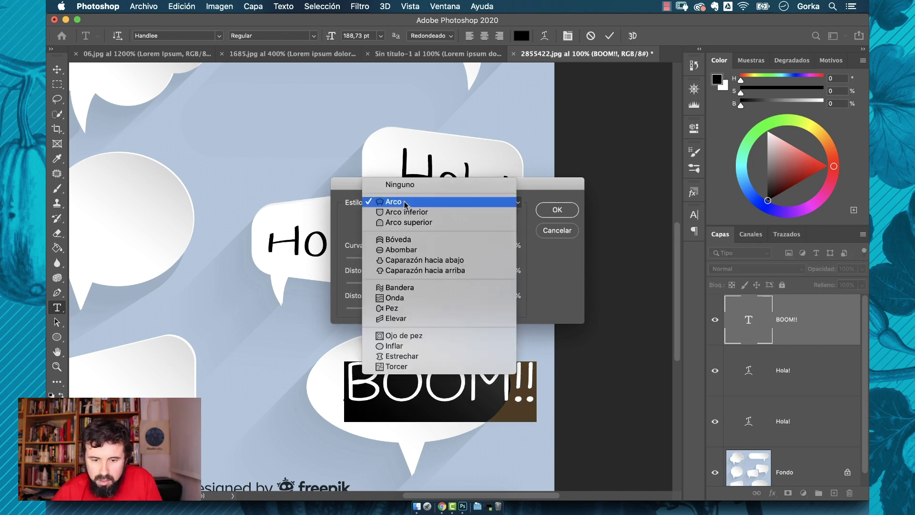
pyautogui.click(397, 250)
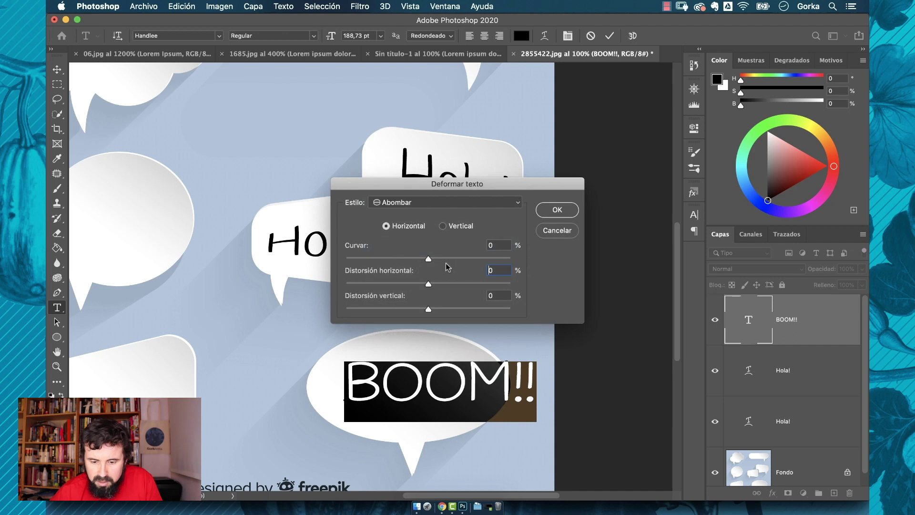
pyautogui.moveTo(438, 260); pyautogui.dragTo(454, 260)
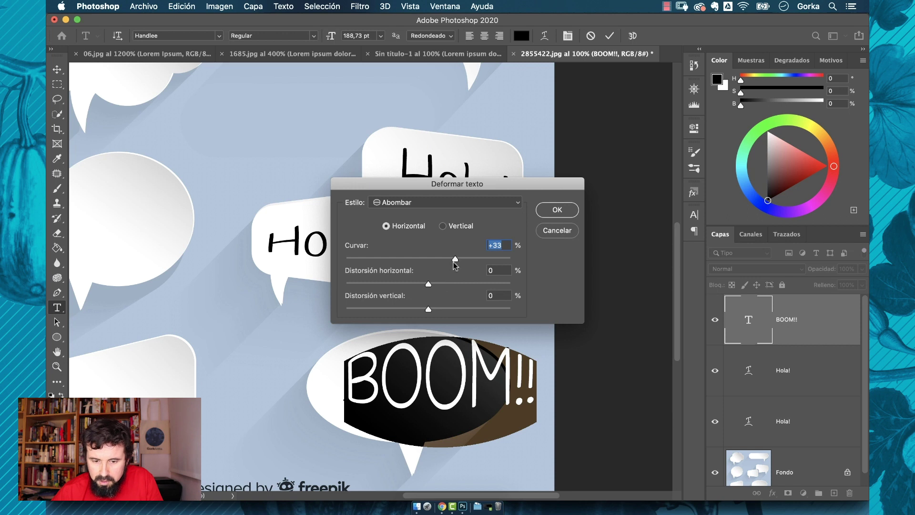
# - Try a -40 % horizontal distortion and a slight vertical distortion on the "BOOM!!" warp, resetting each to 0 %
pyautogui.moveTo(428, 285); pyautogui.dragTo(395, 283)
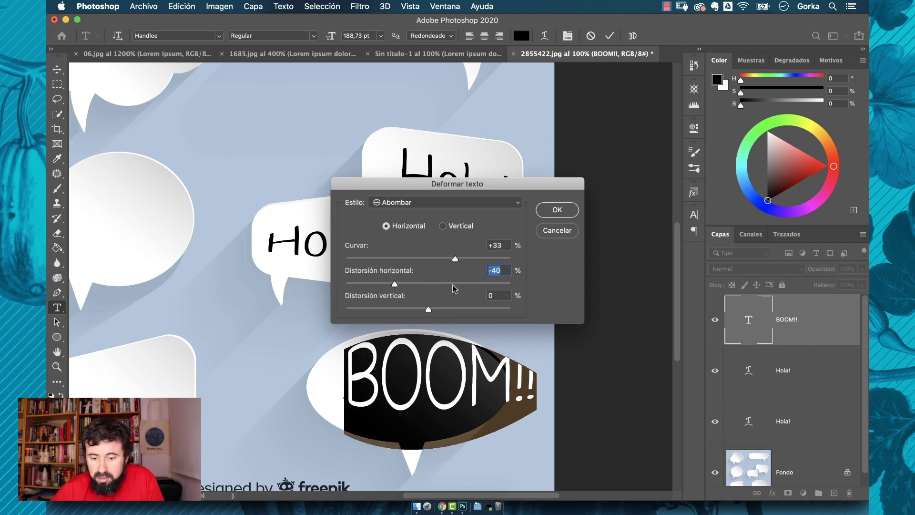
pyautogui.write('0')
pyautogui.moveTo(429, 309)
pyautogui.mouseDown()
pyautogui.moveTo(403, 310)
pyautogui.moveTo(459, 313)
pyautogui.moveTo(420, 310)
pyautogui.mouseUp()
pyautogui.write('0')
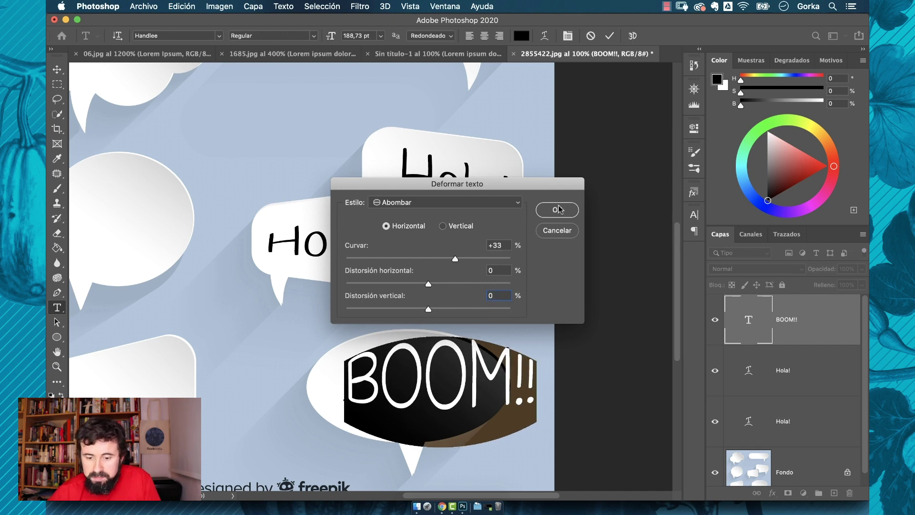
# - Apply the Abombar warp to the "BOOM!!" text and fit the text inside the oval bubble
pyautogui.click(557, 210)
pyautogui.press('Escape')
pyautogui.press('v')
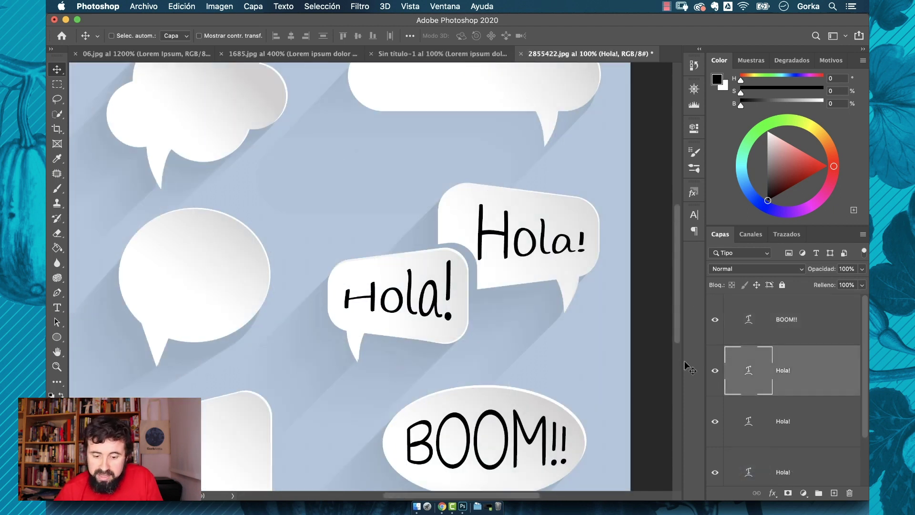
# - Place a copy of the "Hola!" text on the round bubble and warp it with the Bandera style at +29 % bend
pyautogui.moveTo(460, 405); pyautogui.dragTo(264, 374)
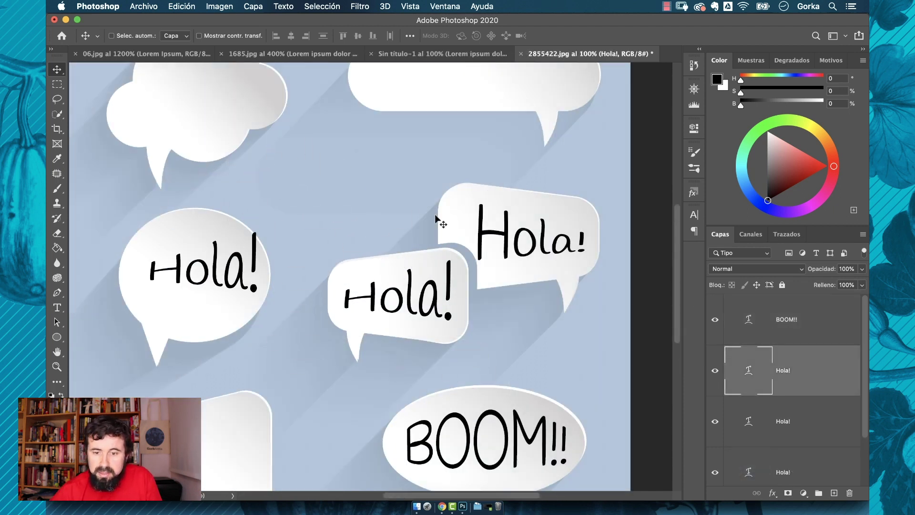
pyautogui.doubleClick(748, 368)
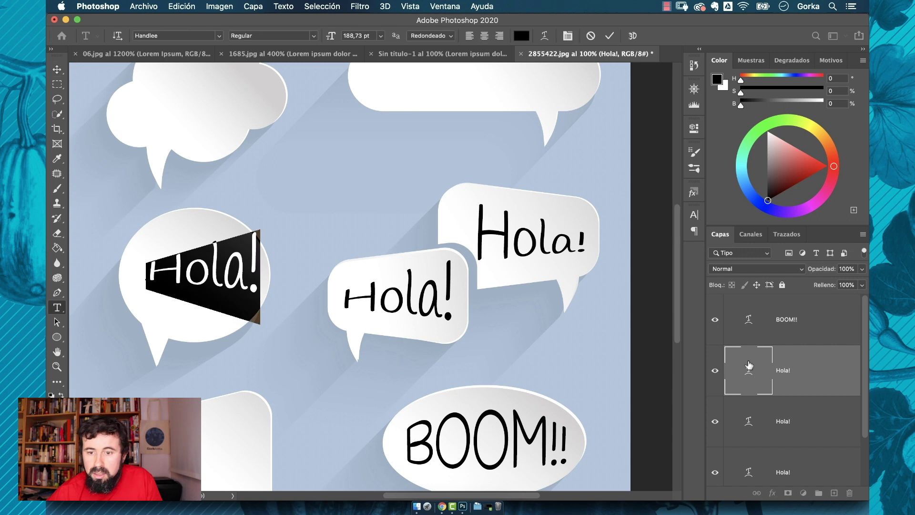
pyautogui.click(566, 37)
pyautogui.click(415, 202)
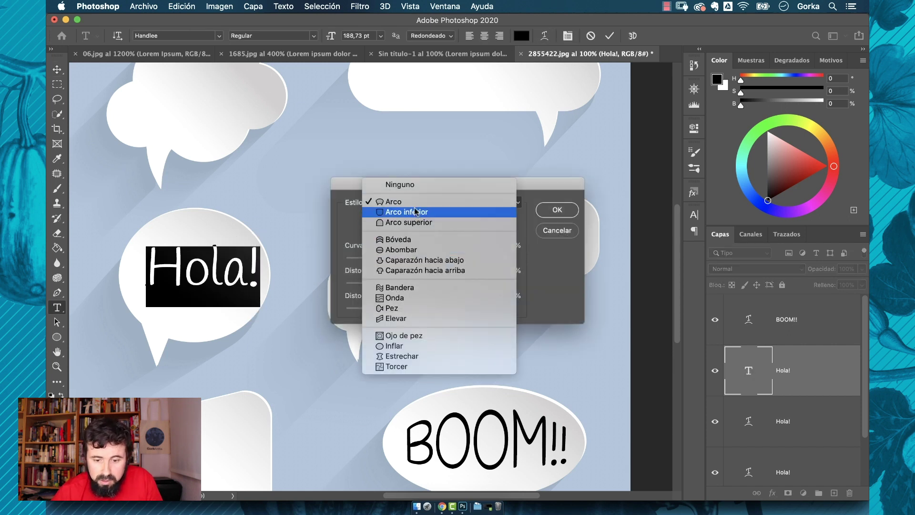
pyautogui.click(399, 287)
pyautogui.moveTo(469, 260)
pyautogui.mouseDown()
pyautogui.moveTo(439, 260)
pyautogui.moveTo(452, 259)
pyautogui.mouseUp()
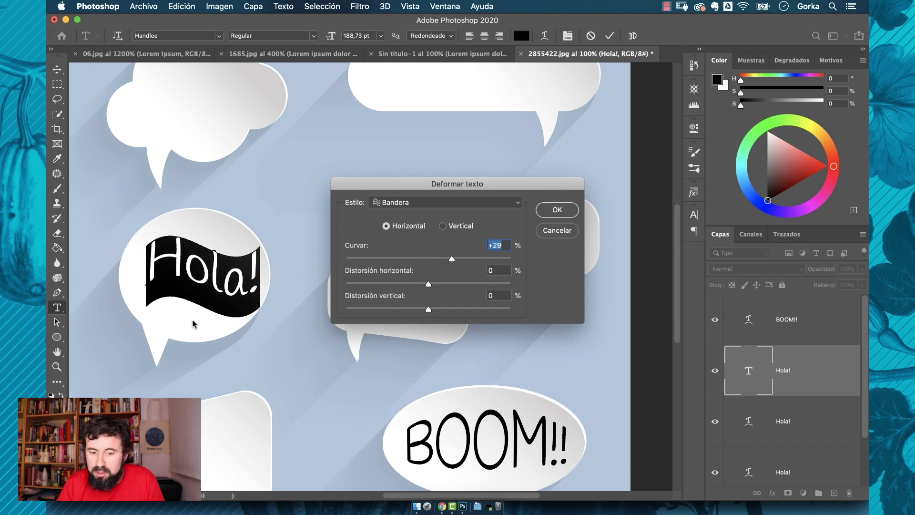
# - Open the warp style choices for the "Hola!" text in the round bubble
pyautogui.click(392, 203)
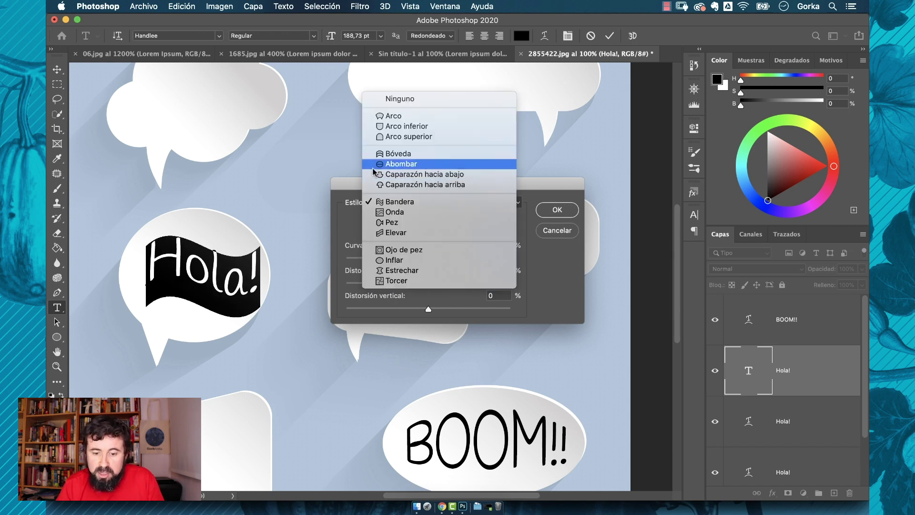